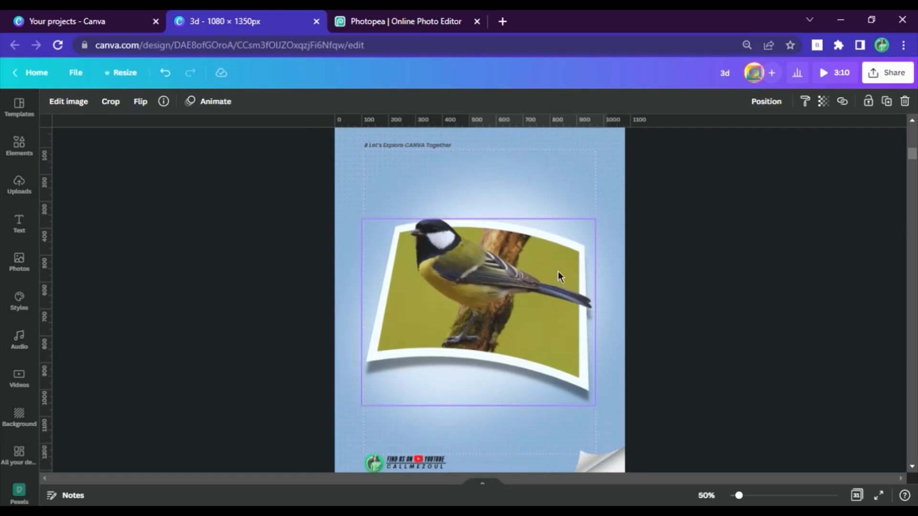
Look through the sample 3D photo designs and the page of source photos and elements, down to page 8
scroll(638, 252, "down", 5)
scroll(639, 253, "down", 3)
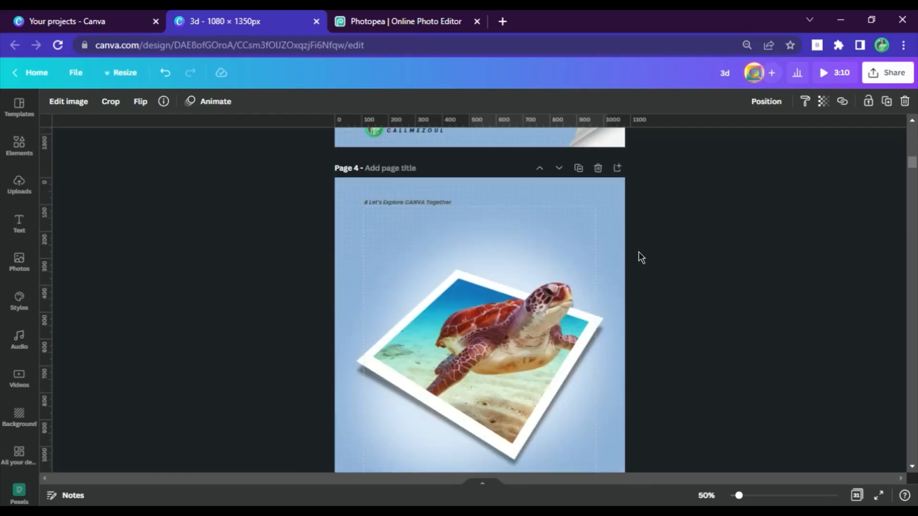
scroll(648, 266, "down", 7)
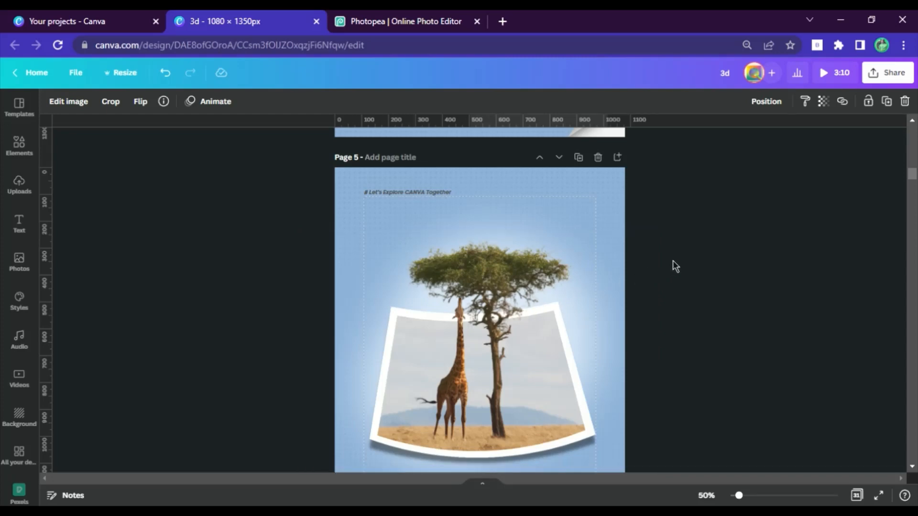
scroll(673, 260, "down", 8)
scroll(673, 260, "down", 7)
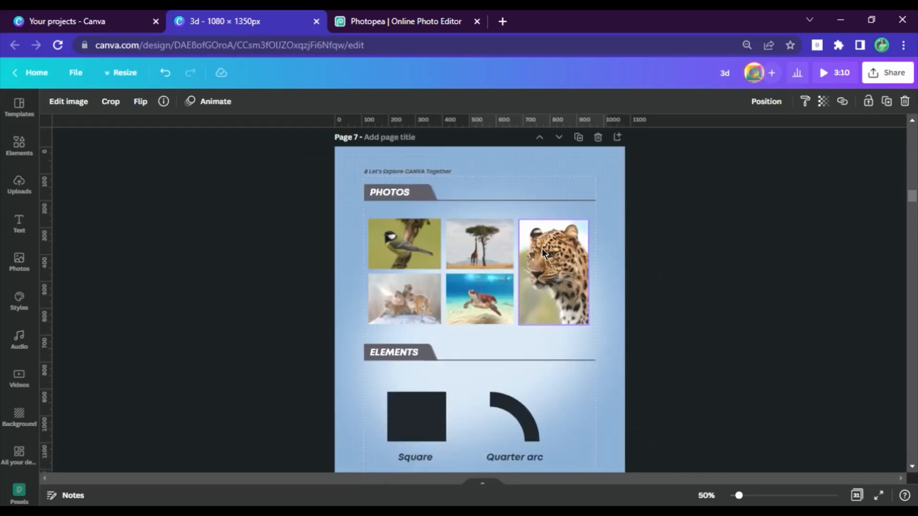
scroll(491, 300, "down", 3)
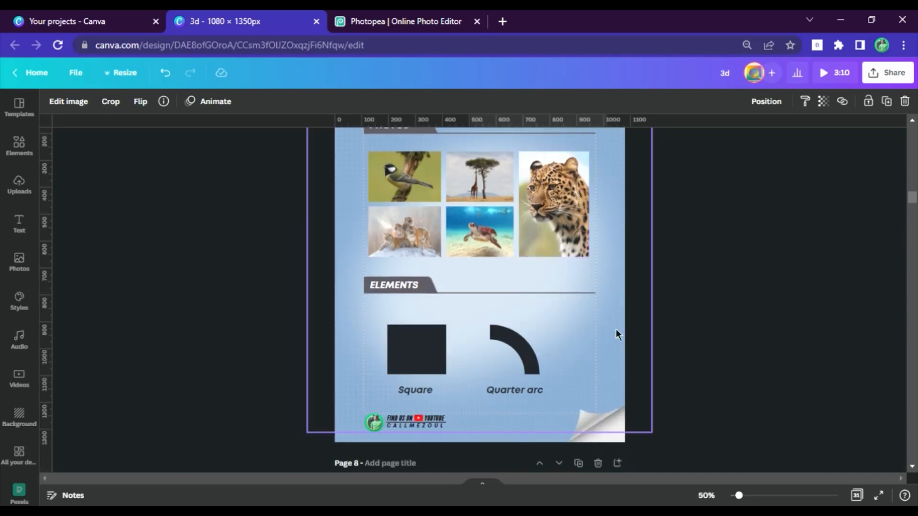
scroll(670, 265, "down", 8)
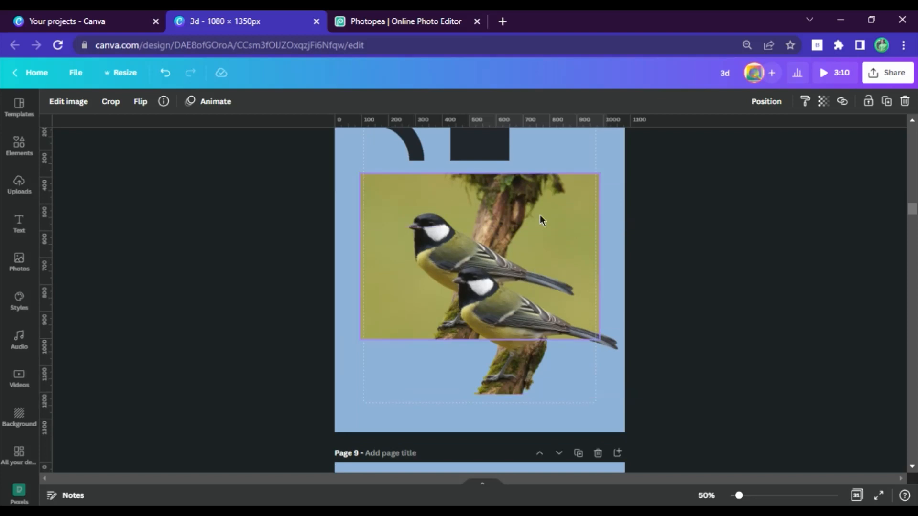
Align the cut-out bird exactly over the matching bird in the original photo on page 8
scroll(540, 214, "up", 3)
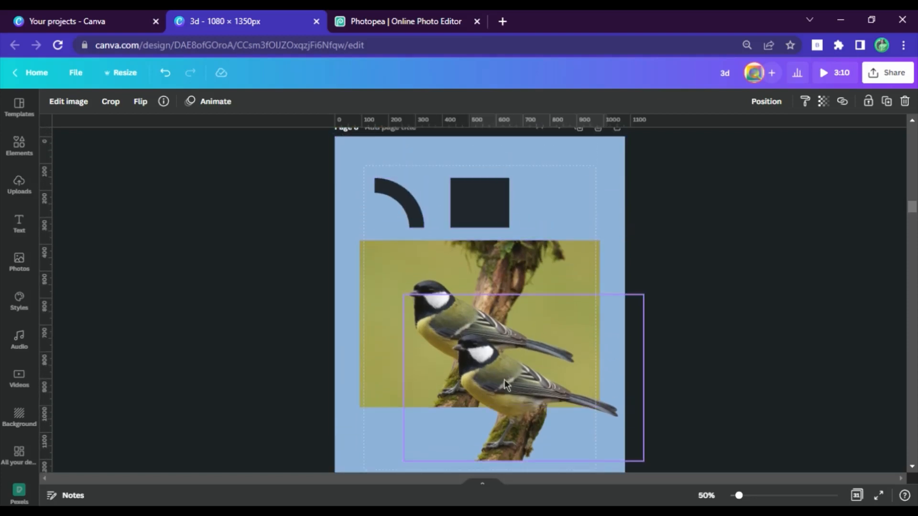
mouse_move(513, 398)
left_mouse_down()
mouse_move(588, 335)
mouse_move(539, 297)
mouse_move(508, 407)
left_mouse_up()
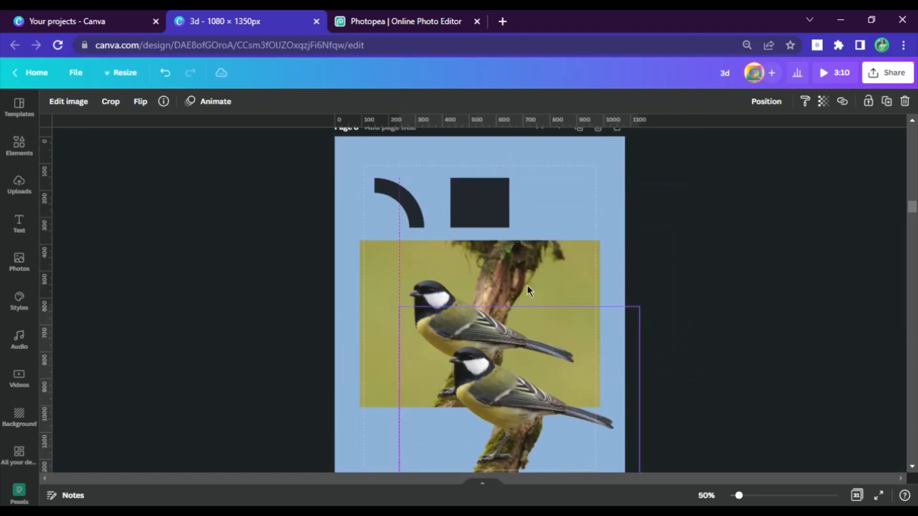
left_click_drag(477, 368, 442, 306)
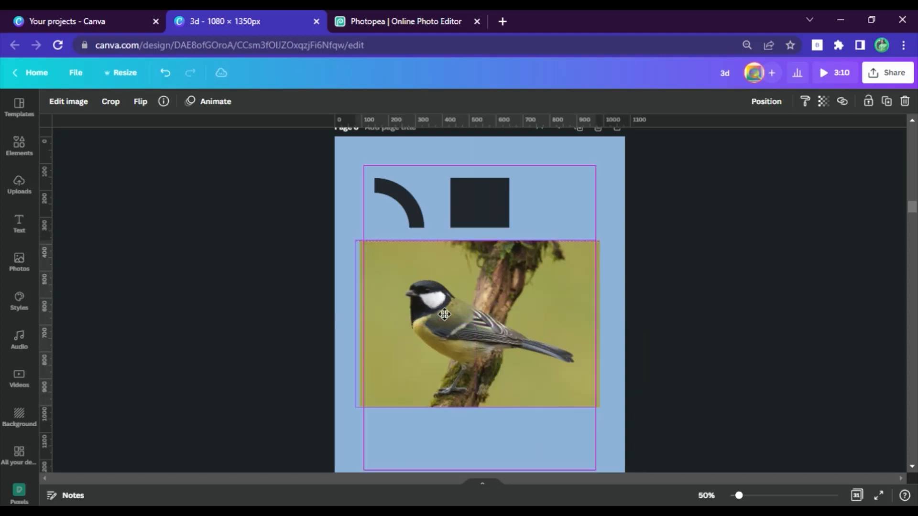
Enlarge the quarter arc on page 8 until it is far bigger than the page
left_click(409, 200)
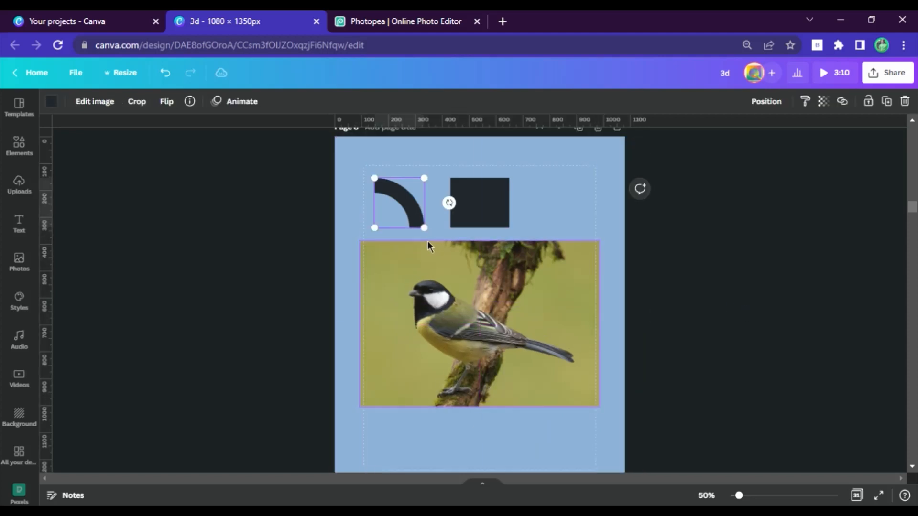
left_click_drag(433, 238, 671, 472)
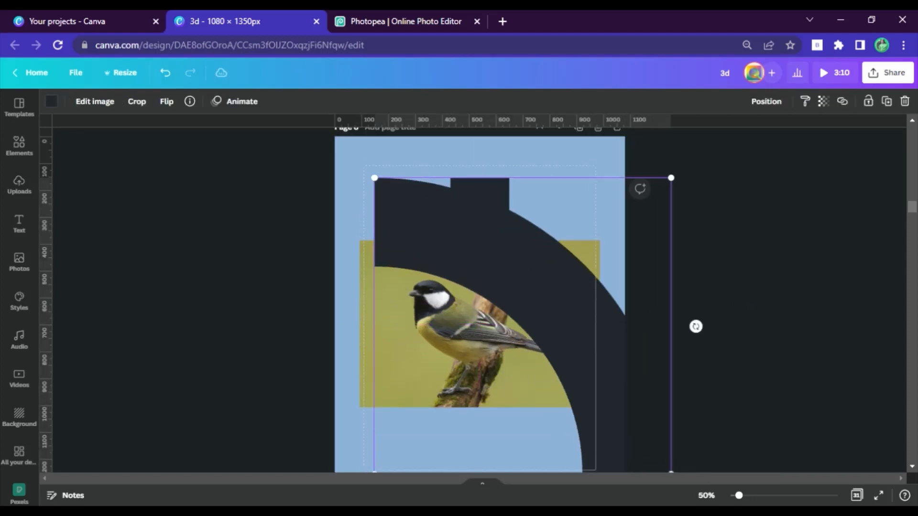
left_click(715, 502)
left_click(710, 397)
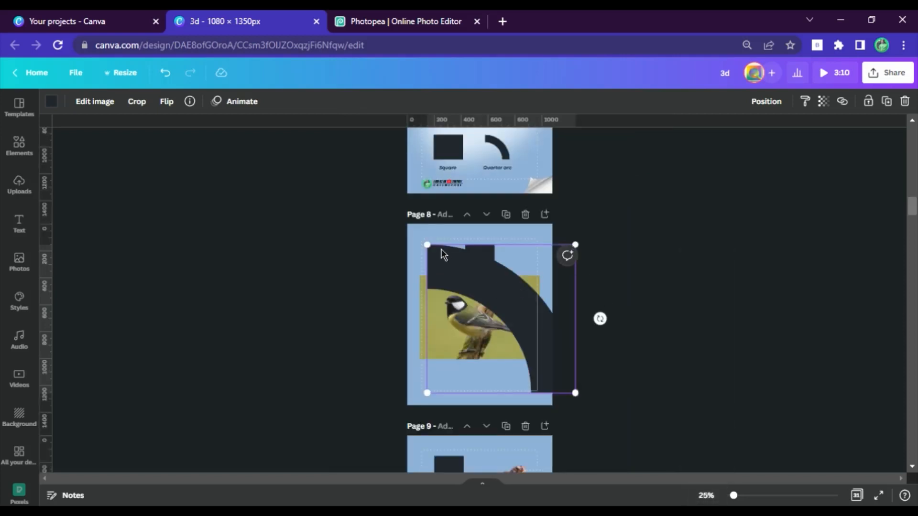
left_click_drag(433, 256, 211, 139)
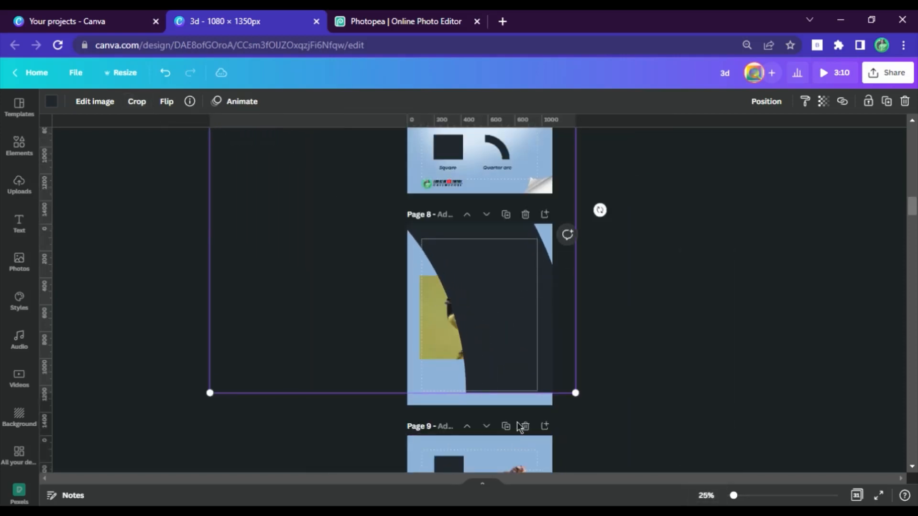
Rotate and move the enlarged quarter arc so its outer curve crosses the bottom of the bird photo as a gentle arch
left_click_drag(513, 322, 506, 412)
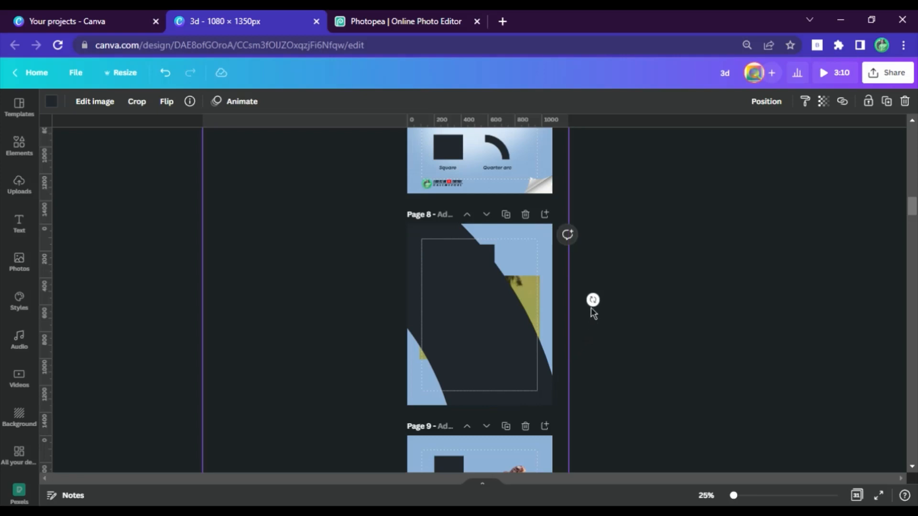
left_click_drag(593, 300, 443, 250)
left_click_drag(510, 371, 499, 426)
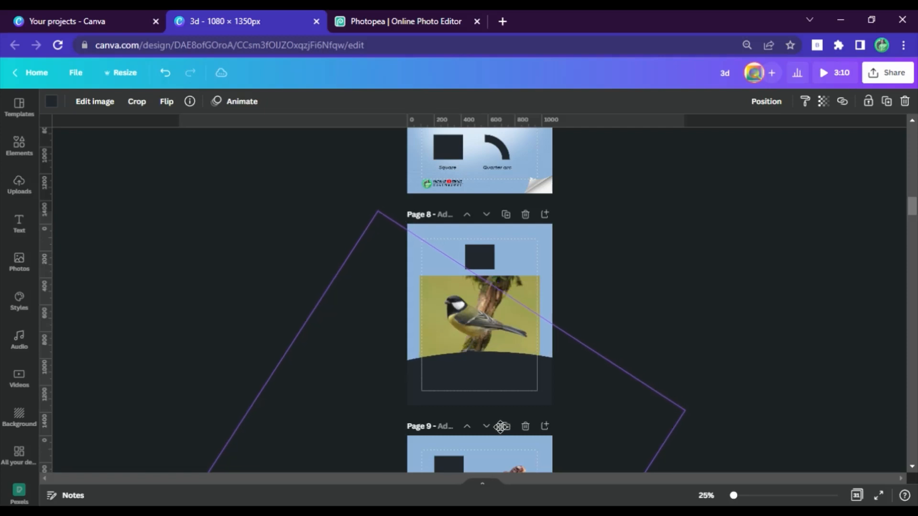
left_click(706, 495)
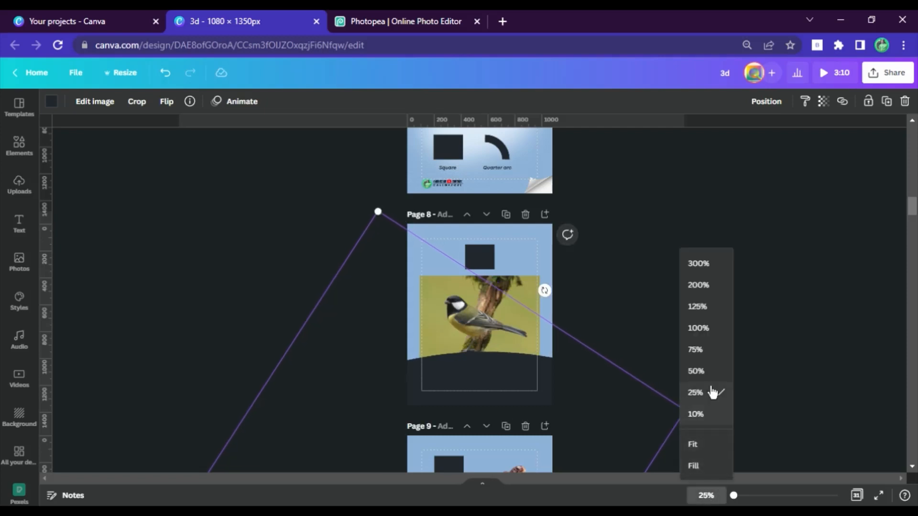
left_click(709, 351)
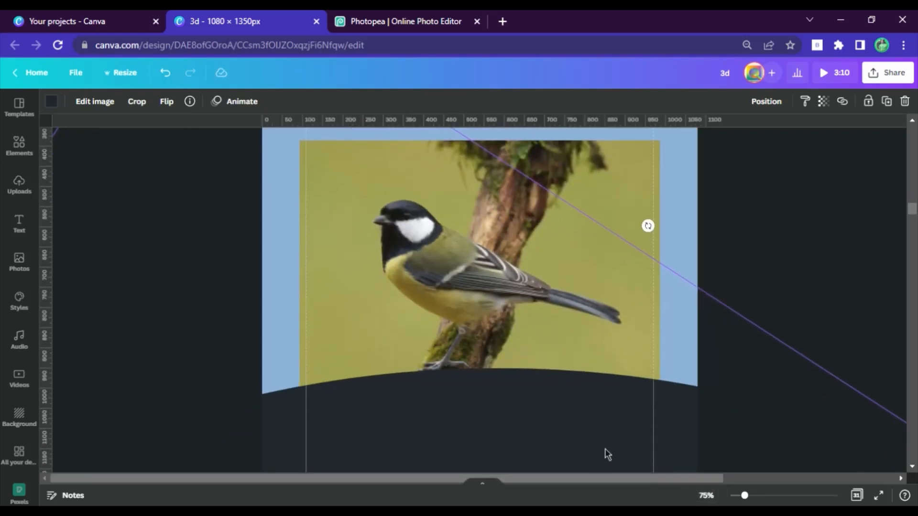
Nudge the arc down to just below the bird's feet and recolor it white
mouse_move(623, 432)
left_mouse_down()
mouse_move(629, 440)
mouse_move(622, 441)
left_mouse_up()
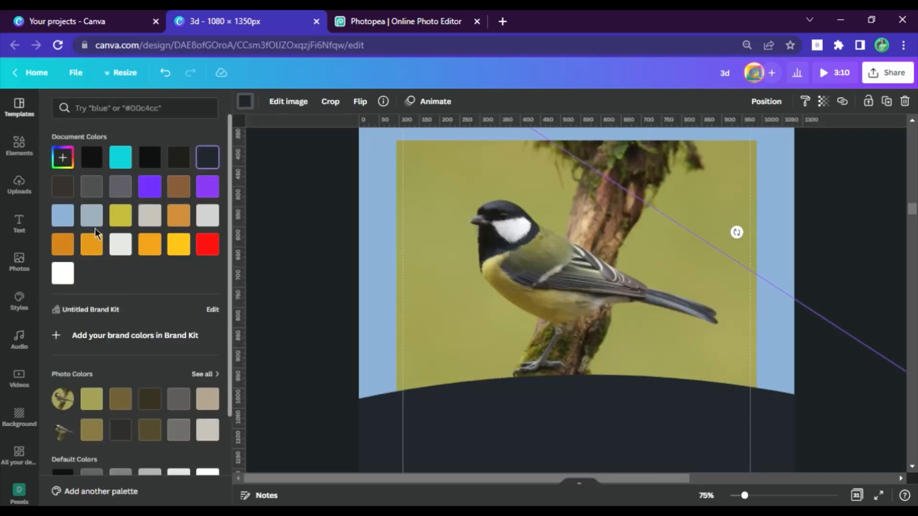
left_click(62, 274)
left_click(764, 295)
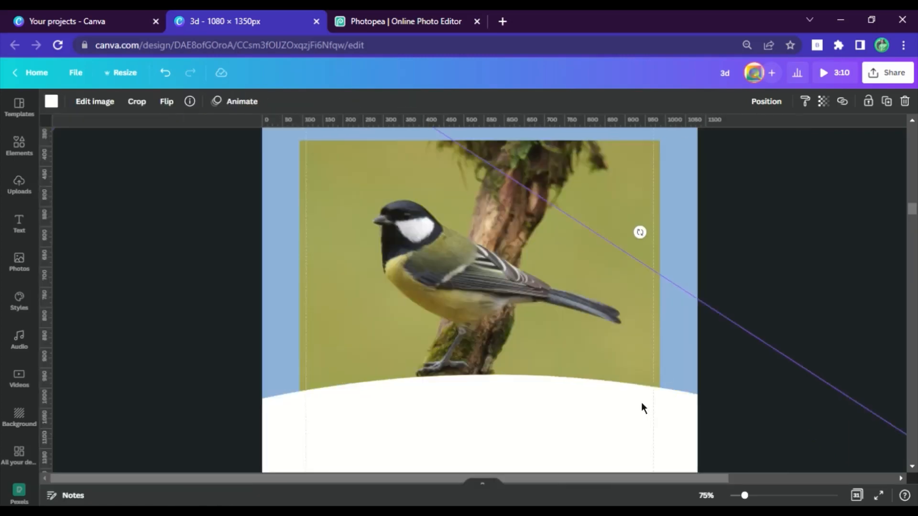
Place a duplicate of the white arc over the upper part of the photo, one layer back behind the cut-out bird
key("ctrl+d")
left_click_drag(590, 432, 579, 203)
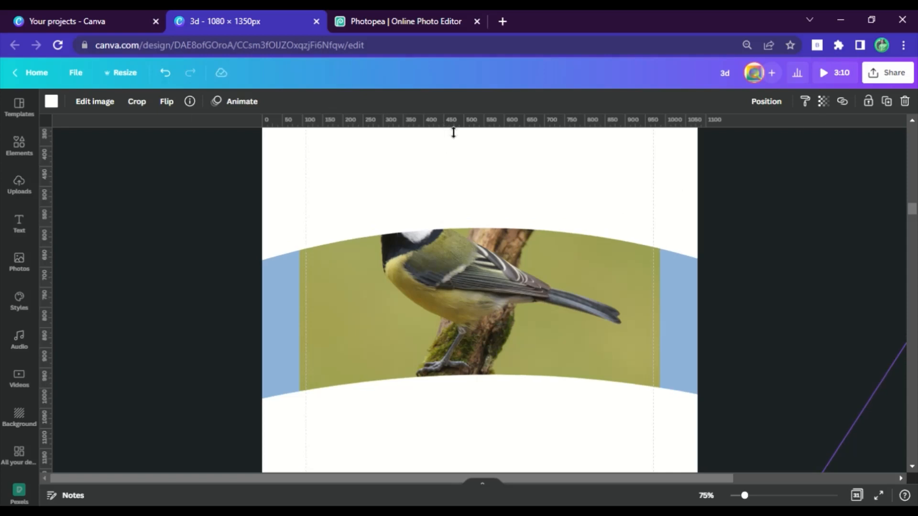
left_click(766, 102)
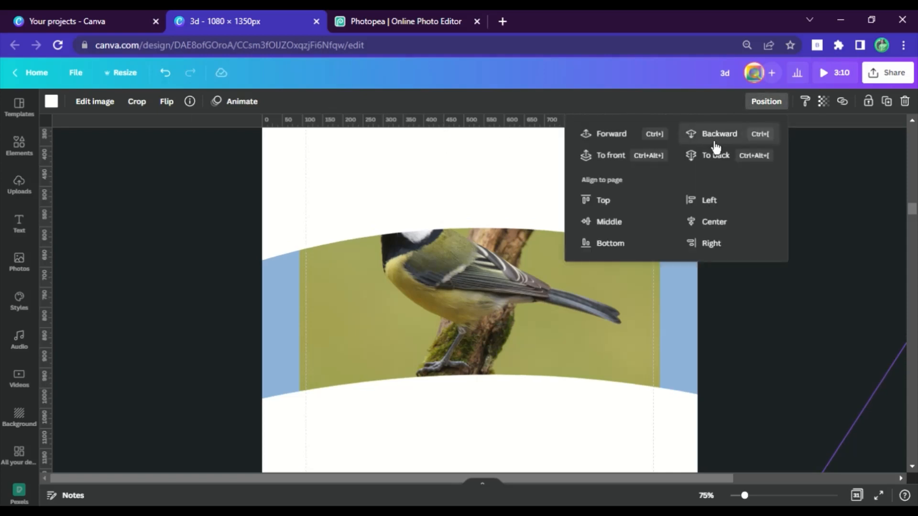
left_click(715, 142)
Place a copy of the dark square from page 7 on page 8, above the bird photo
left_click(706, 495)
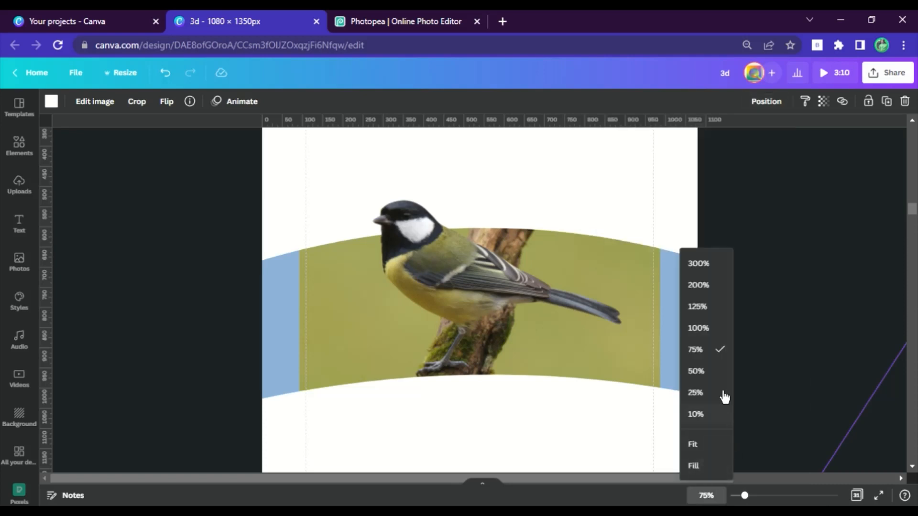
left_click(709, 375)
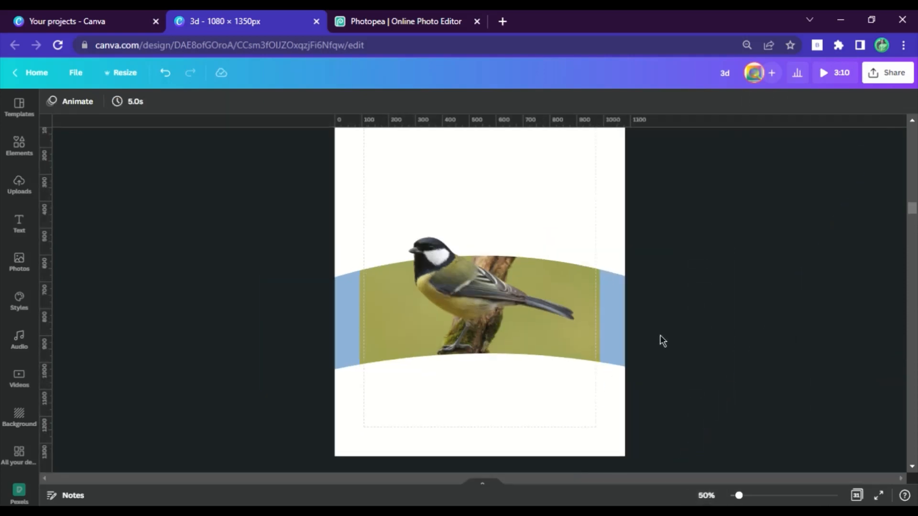
scroll(584, 225, "up", 5)
left_click(412, 168)
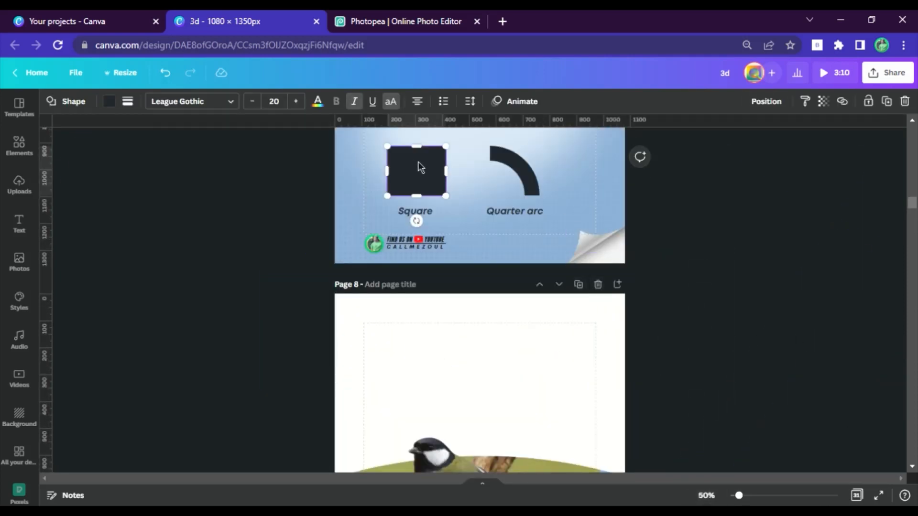
scroll(430, 182, "down", 5)
scroll(459, 204, "up", 5)
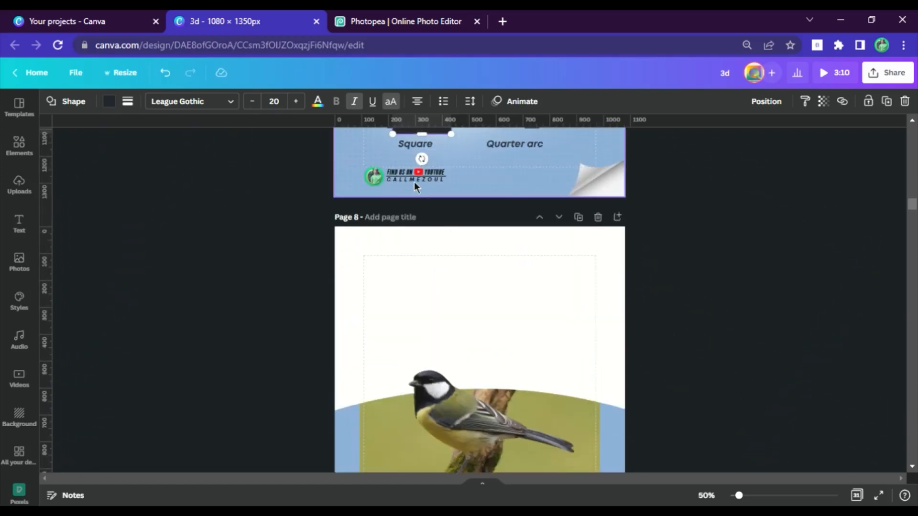
scroll(419, 191, "up", 2)
left_click_drag(441, 168, 523, 387)
scroll(537, 299, "down", 2)
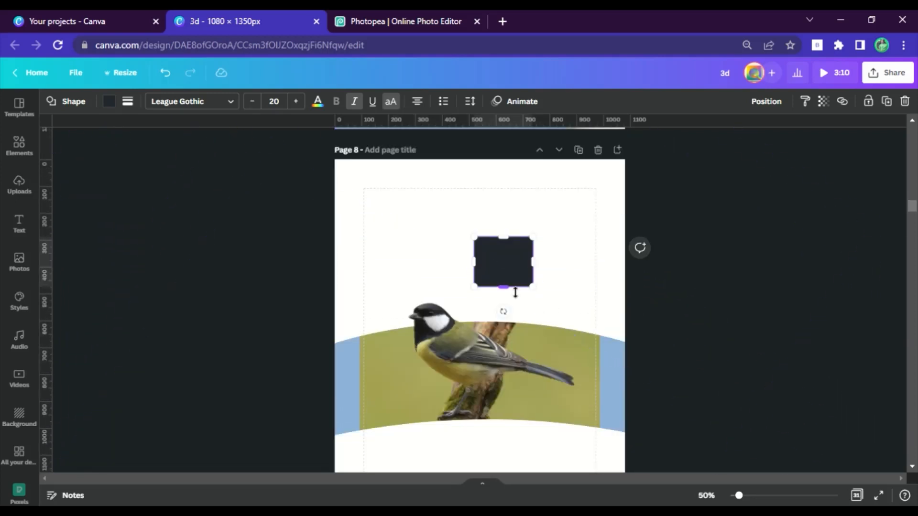
Stretch the square into a tall rectangle and tilt it slightly to cover the photo's right edge at the bird's tail
left_click_drag(516, 293, 513, 466)
left_click_drag(536, 352, 636, 311)
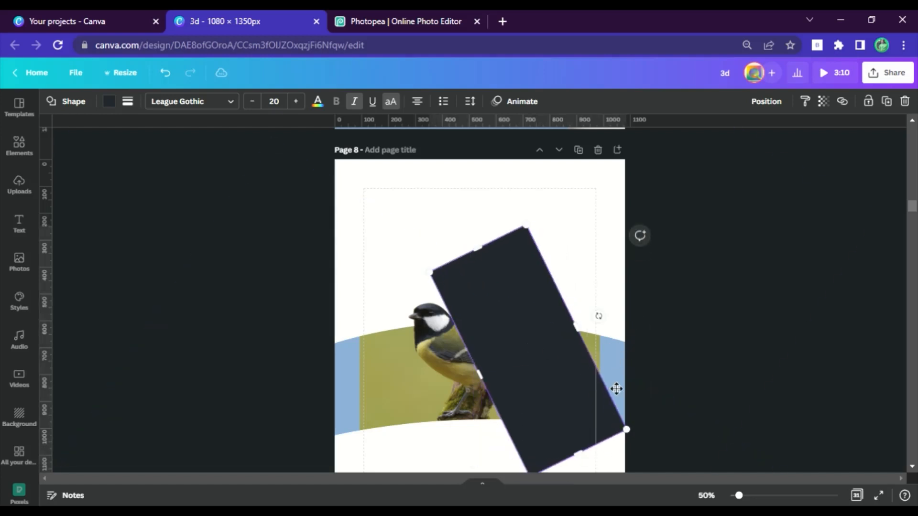
left_click_drag(616, 389, 722, 375)
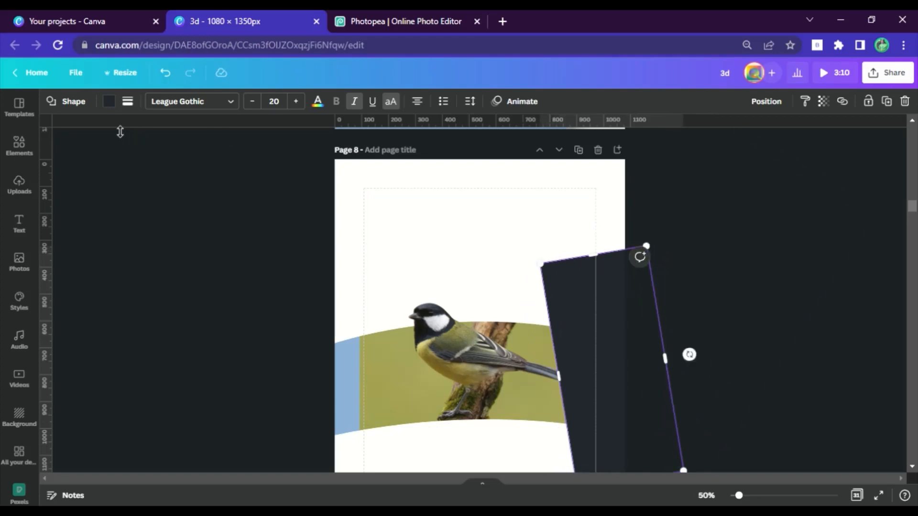
left_click(317, 102)
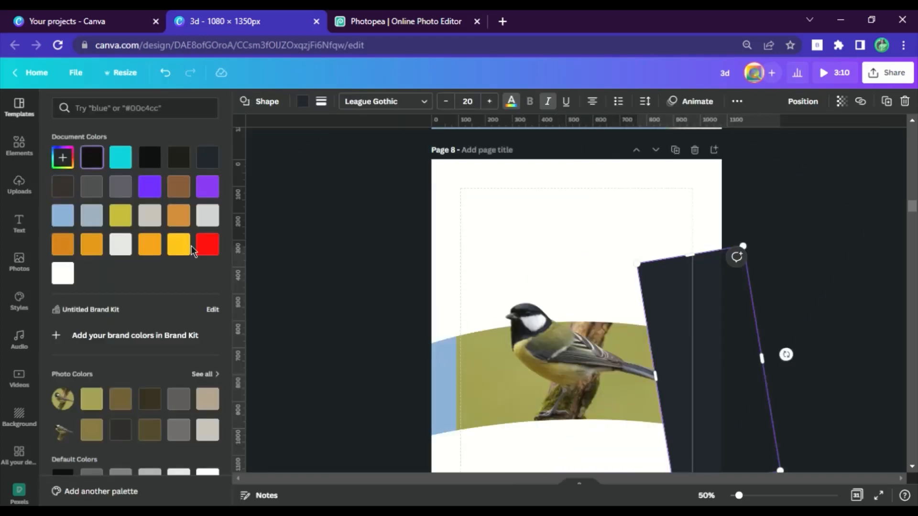
left_click(63, 274)
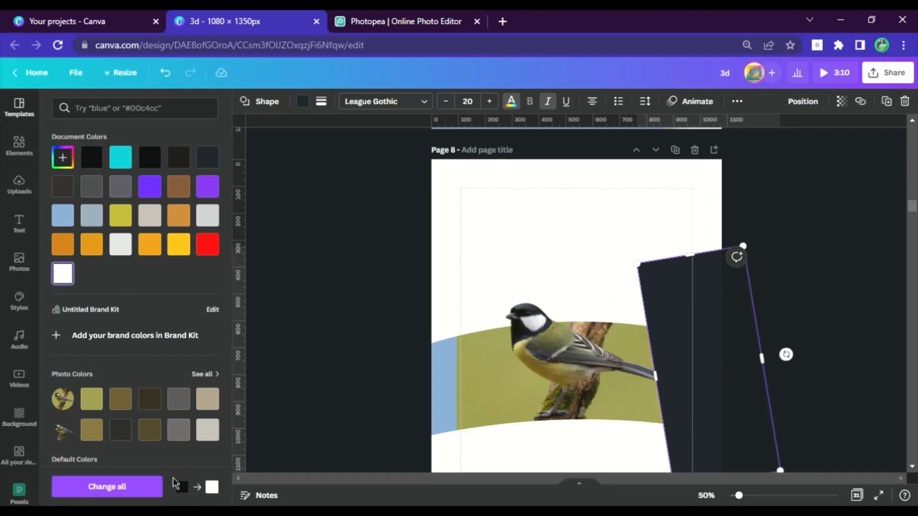
left_click(837, 249)
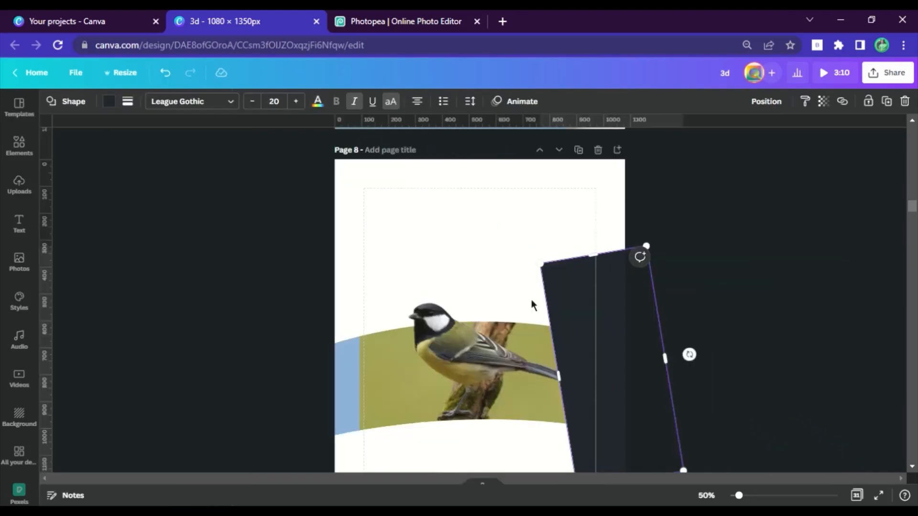
Set the tilted rectangle's fill color to white
left_click(112, 106)
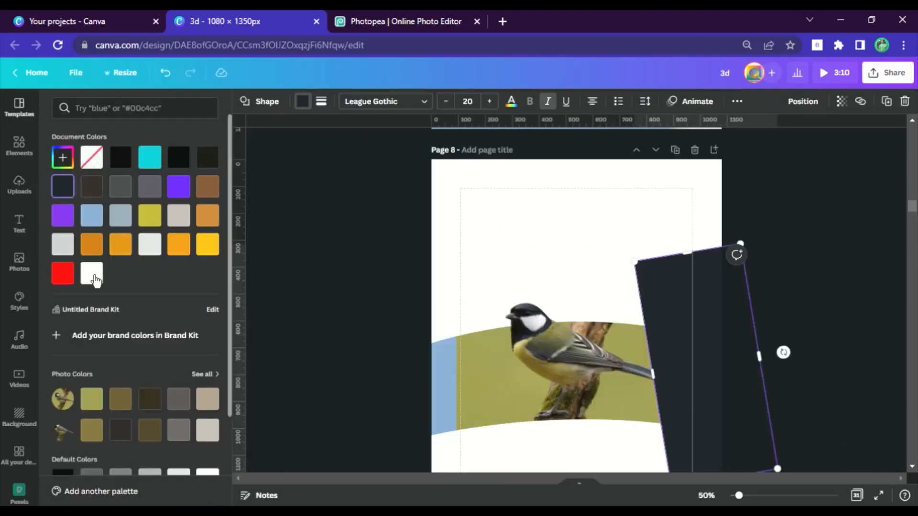
left_click(96, 280)
left_click(800, 250)
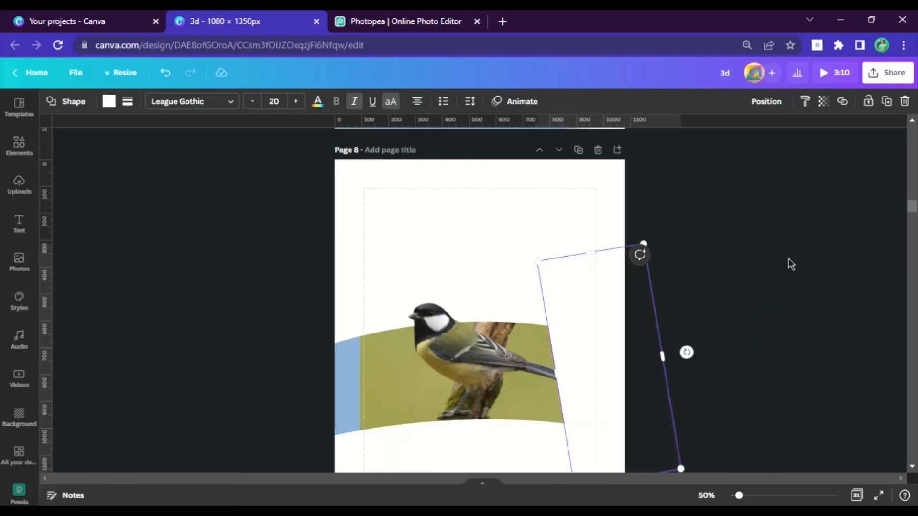
left_click(790, 264)
Duplicate the white rectangle and tilt the copy the opposite way to cover the photo's left edge beside the bird's beak
left_click(573, 312)
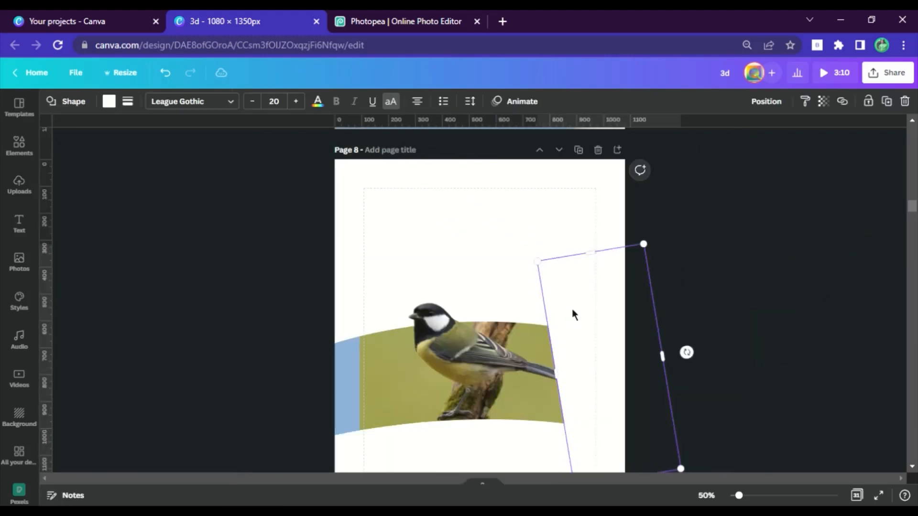
left_click_drag(571, 309, 358, 307)
left_click_drag(456, 328, 453, 367)
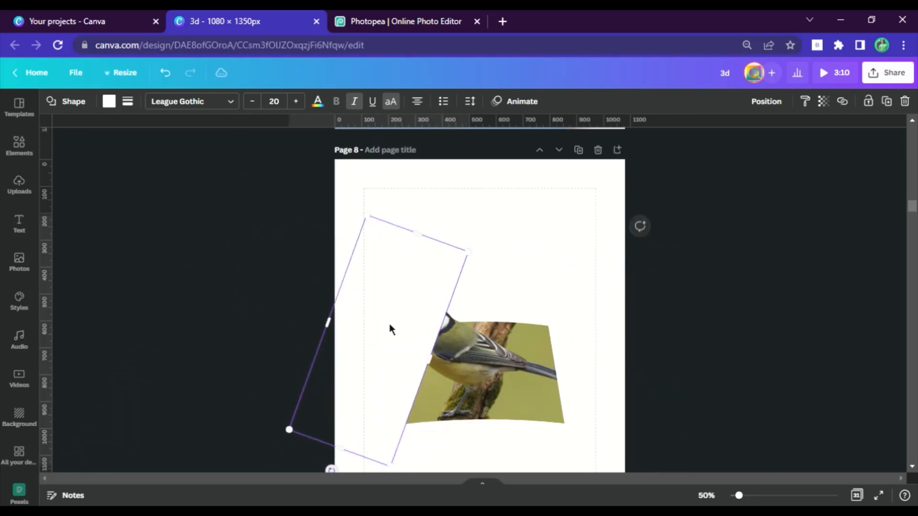
left_click_drag(389, 328, 352, 343)
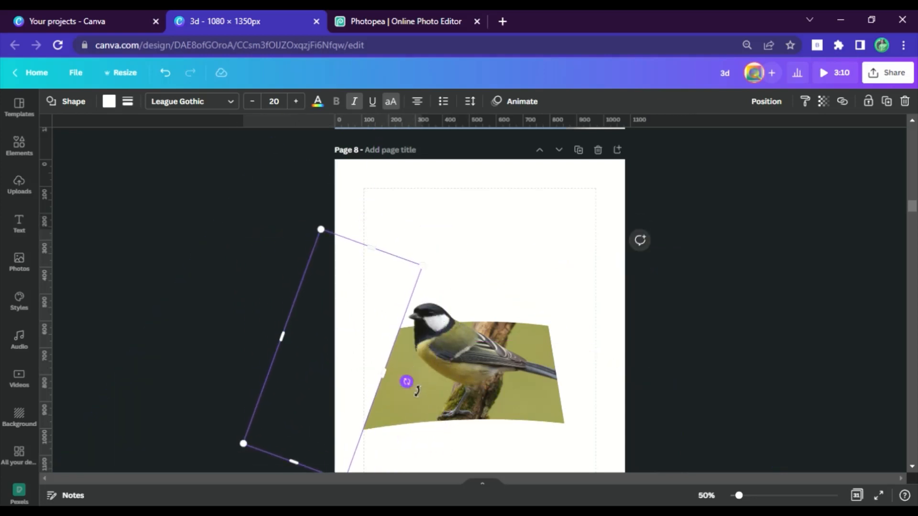
Adjust the tilt and position of the white rectangle beside the bird's beak so its slant mirrors the photo's opposite edge
left_click_drag(407, 382, 410, 365)
left_click_drag(351, 346, 366, 357)
left_click(232, 294)
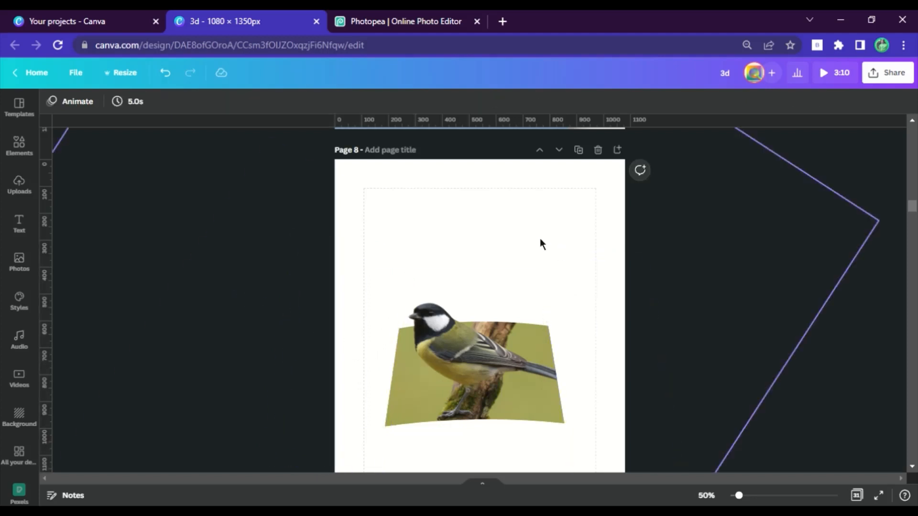
Make a pale gray copy of the white curved shape above the photo, placed slightly higher to leave a thin white border
left_click(533, 206)
left_click_drag(533, 246, 539, 248)
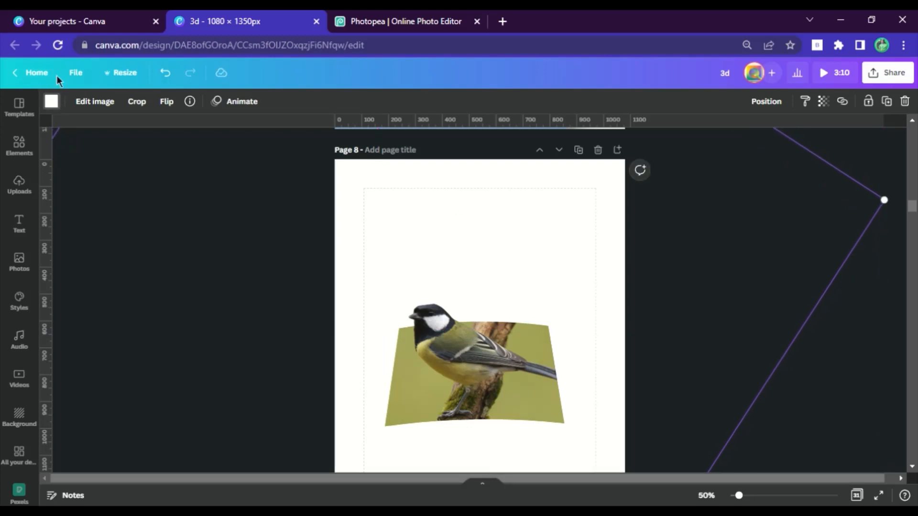
left_click(51, 101)
left_click(123, 247)
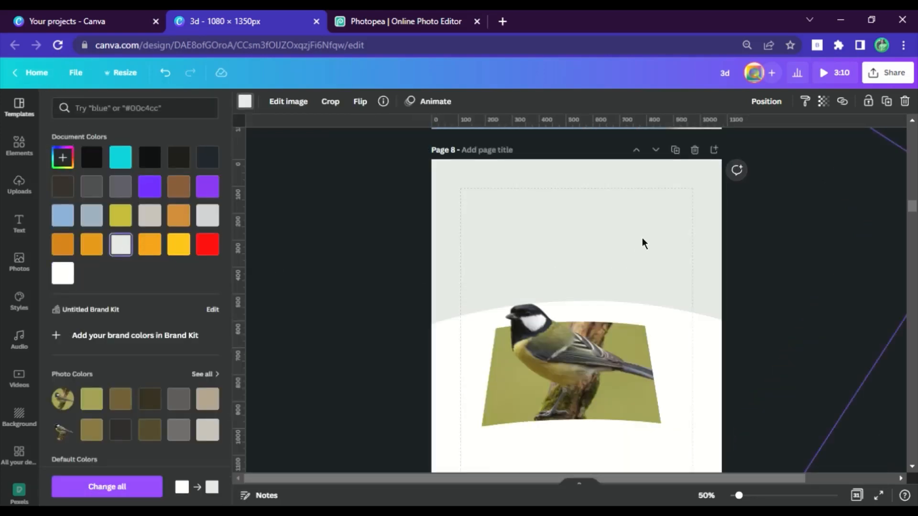
left_click_drag(642, 242, 653, 263)
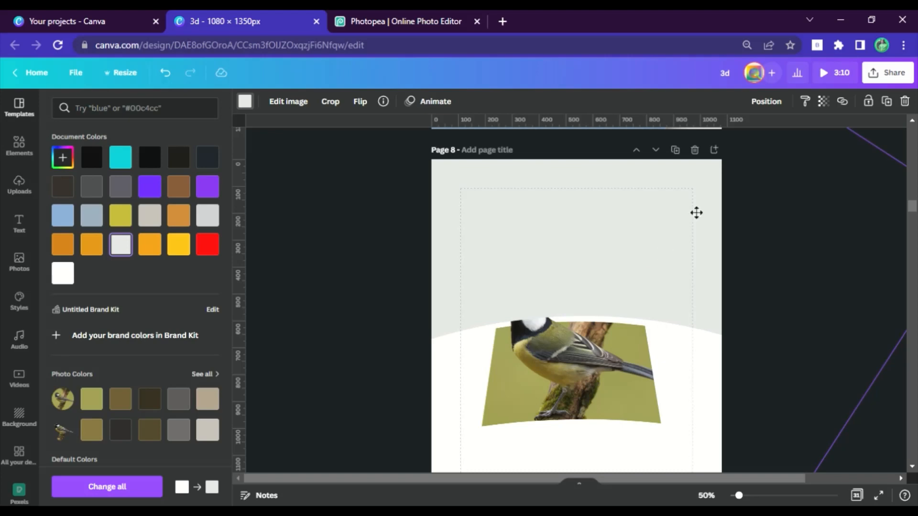
Send the pale gray curved shape backward until it sits behind the tilted white rectangles and the bird cut-out
left_click(769, 111)
left_click(730, 140)
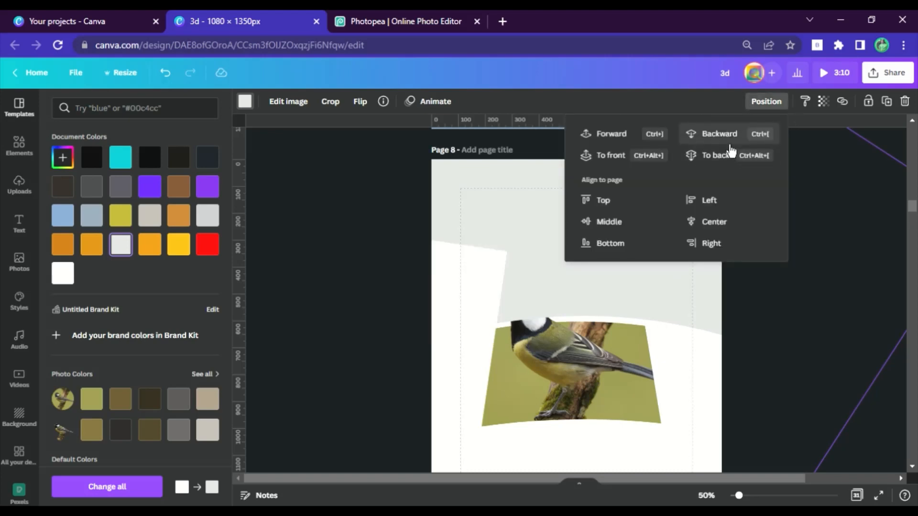
left_click(730, 147)
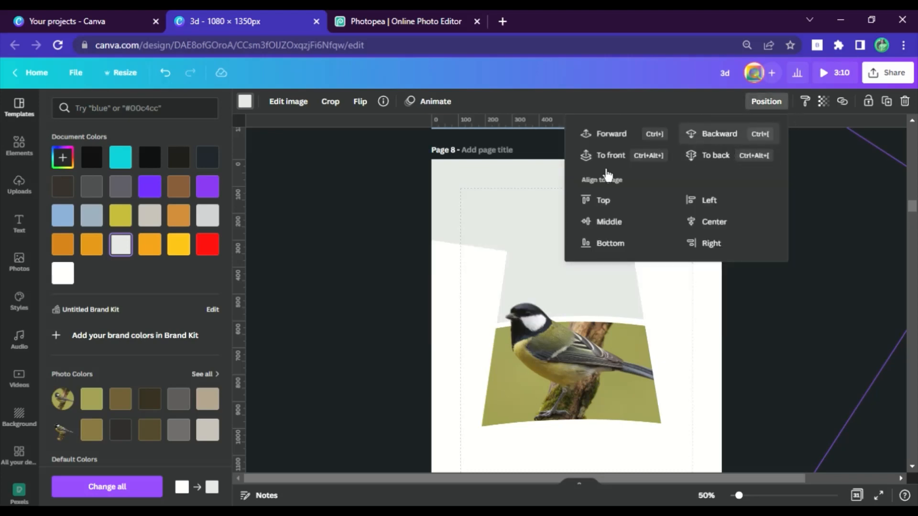
left_click(291, 242)
Duplicate the pale gray curved shape and place the copy below the photo, leaving a thin white border along the bottom edge
scroll(629, 218, "down", 1)
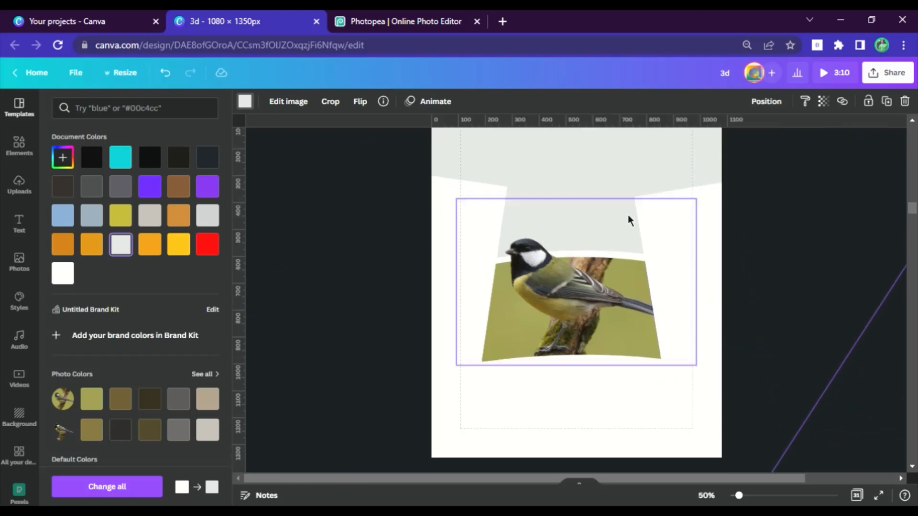
key("ctrl+d")
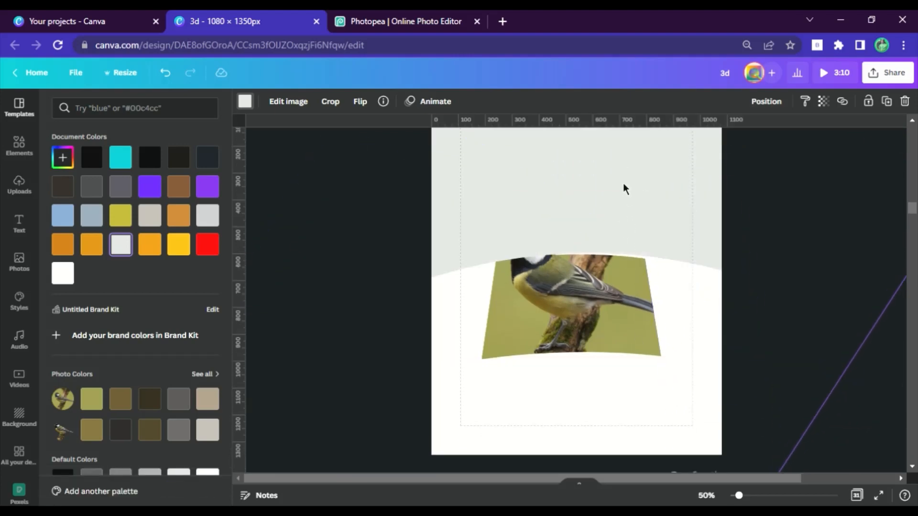
left_click_drag(623, 183, 612, 406)
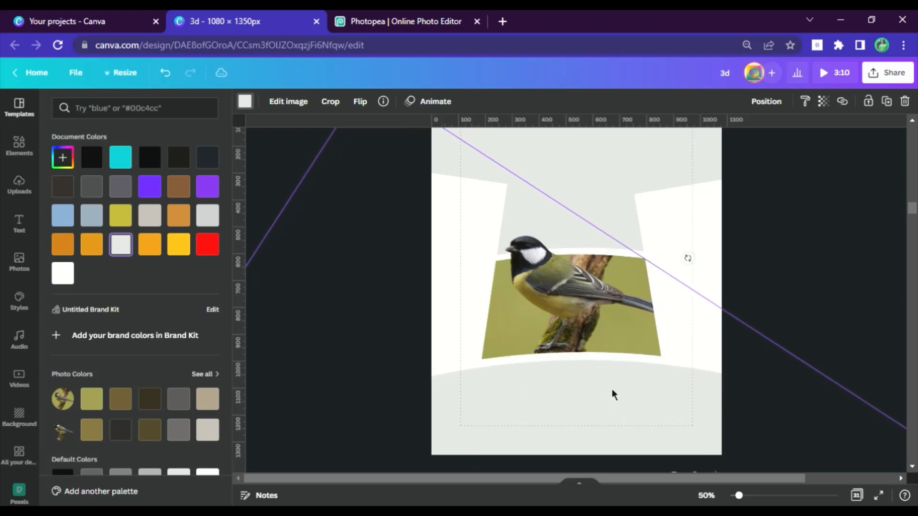
left_click(804, 213)
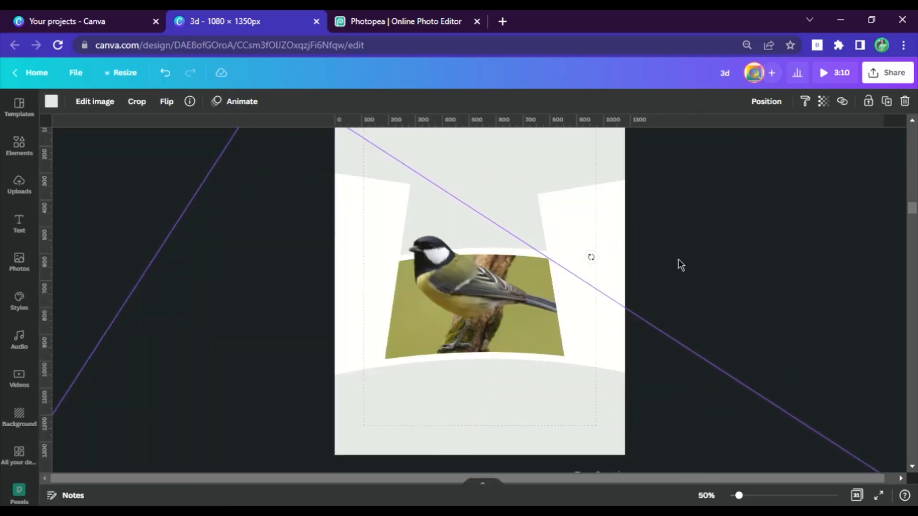
Duplicate the white rectangle at the bird's tail, shift the copy slightly outward, and fill it light gray
left_click(601, 226)
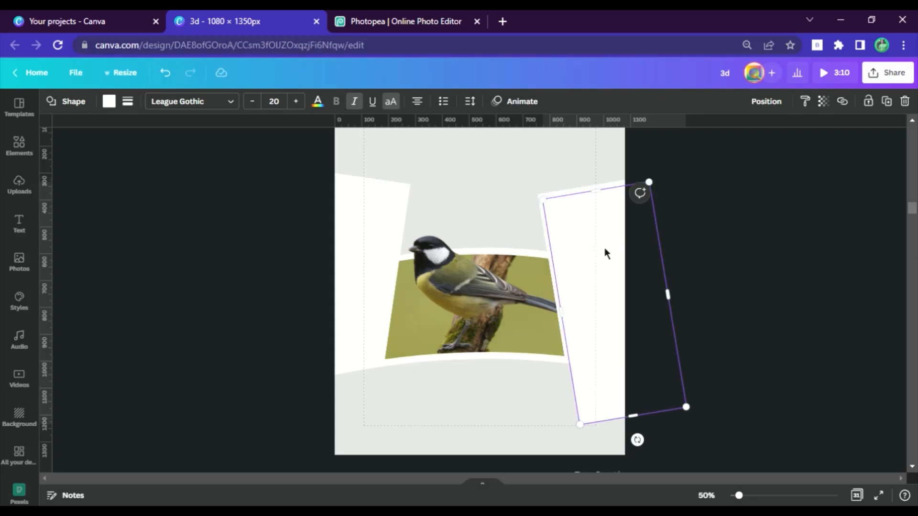
mouse_move(605, 252)
left_mouse_down()
mouse_move(620, 239)
mouse_move(608, 243)
left_mouse_up()
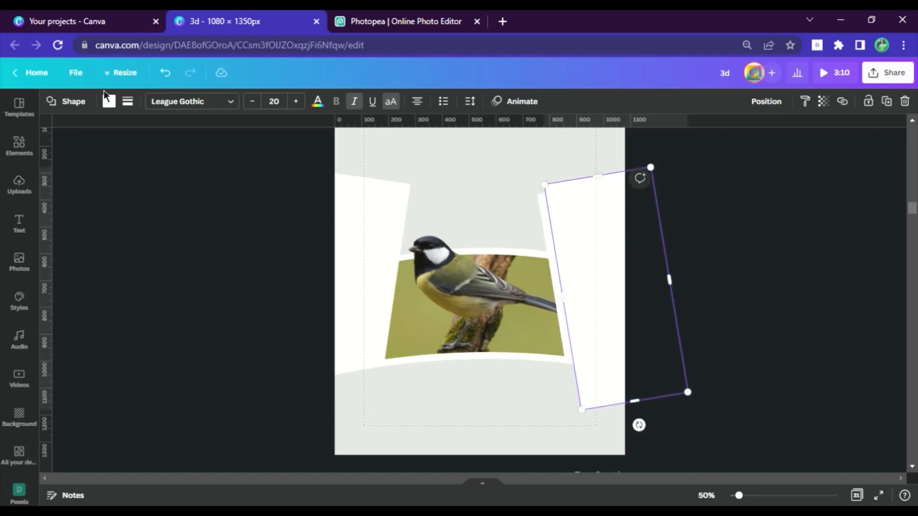
left_click(109, 101)
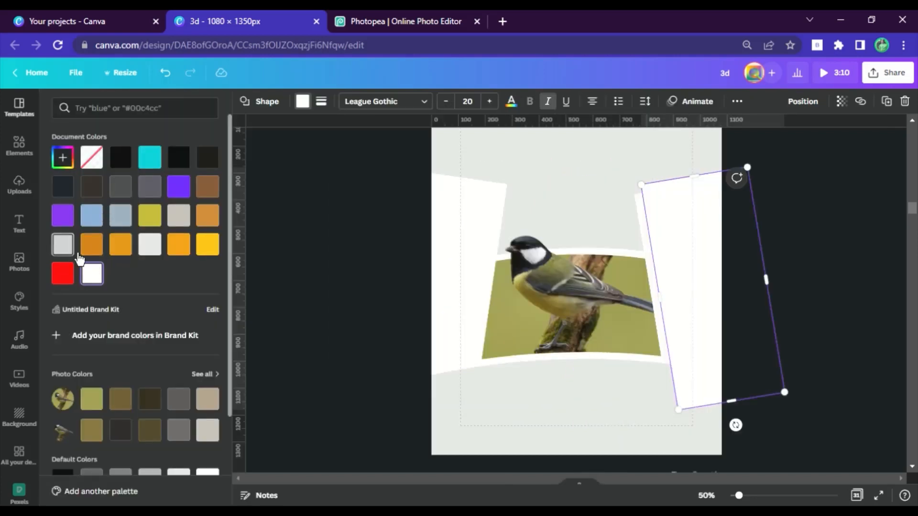
left_click(78, 256)
Send the pale gray curved shape below the photo backward, behind the tilted white rectangle on the beak side
left_click(613, 150)
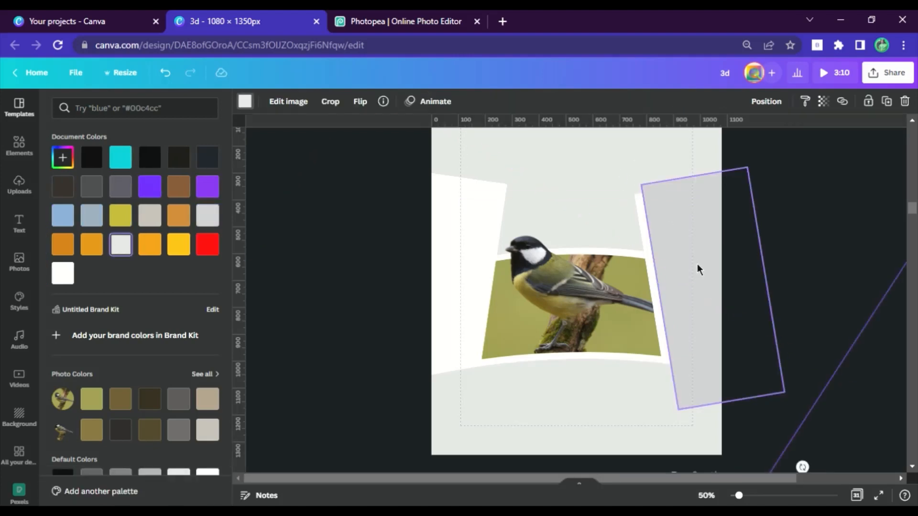
left_click(697, 264)
left_click(692, 176)
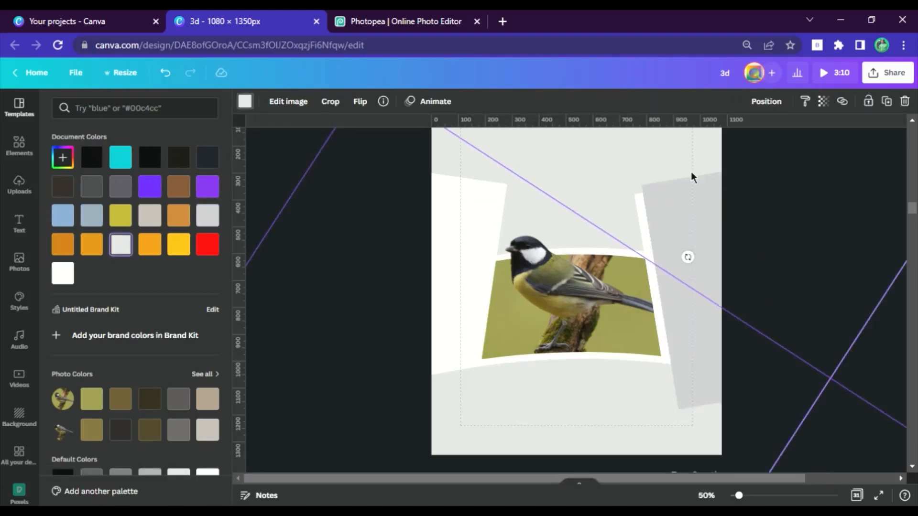
left_click(766, 101)
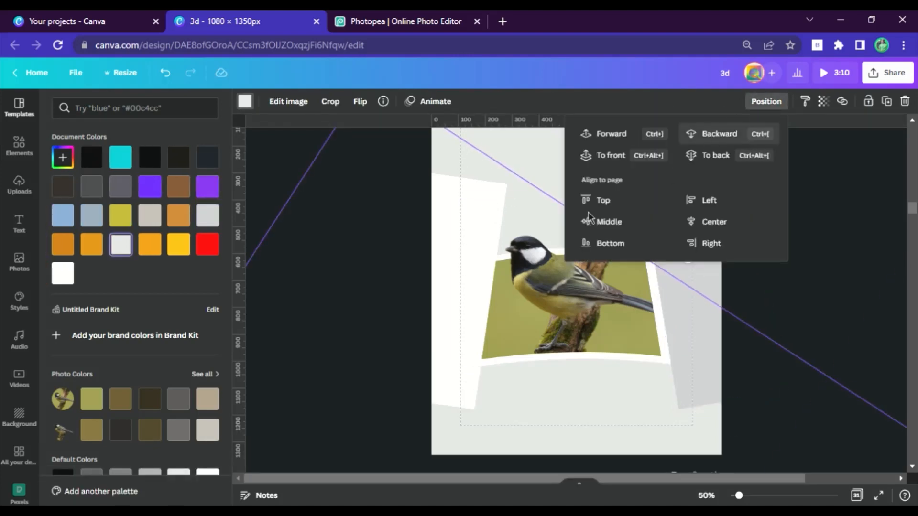
Duplicate the white rectangle at the bird's beak, offset the copy slightly outward, and fill it light gray
left_click(444, 261)
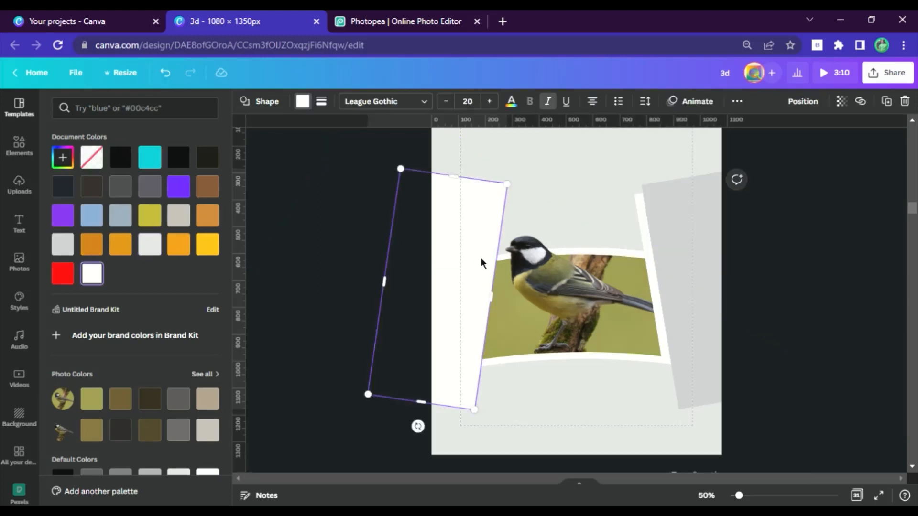
left_click_drag(463, 264, 462, 271)
left_click(73, 253)
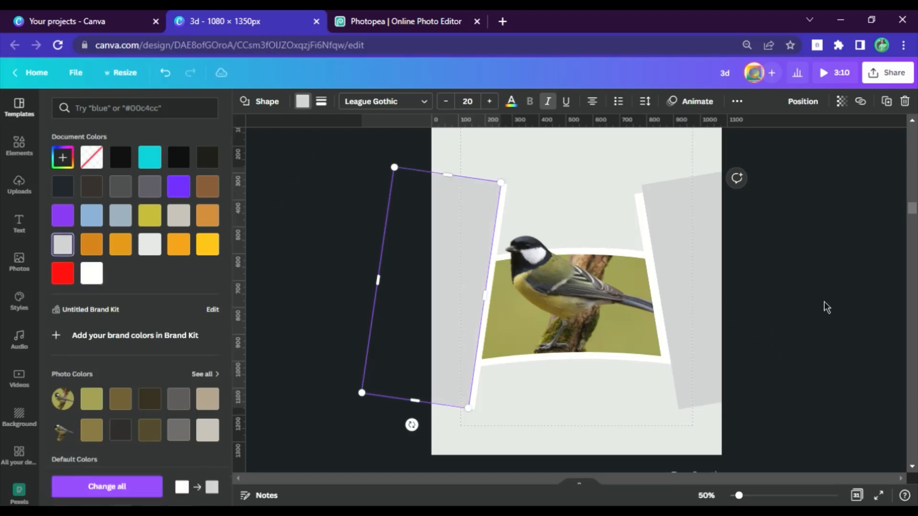
key("Escape")
left_click(474, 237)
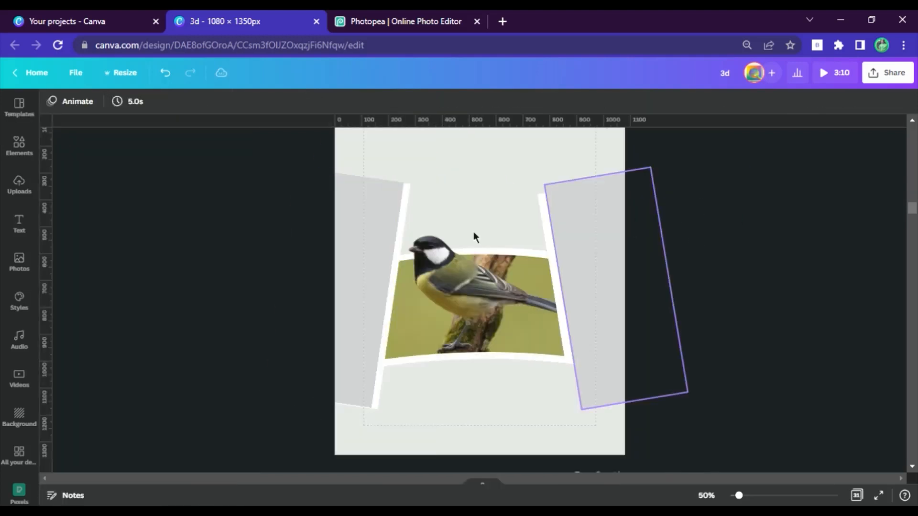
Recolor both tilted light gray rectangles with the pale gray used for the curved shapes
left_click(362, 238)
left_click(110, 101)
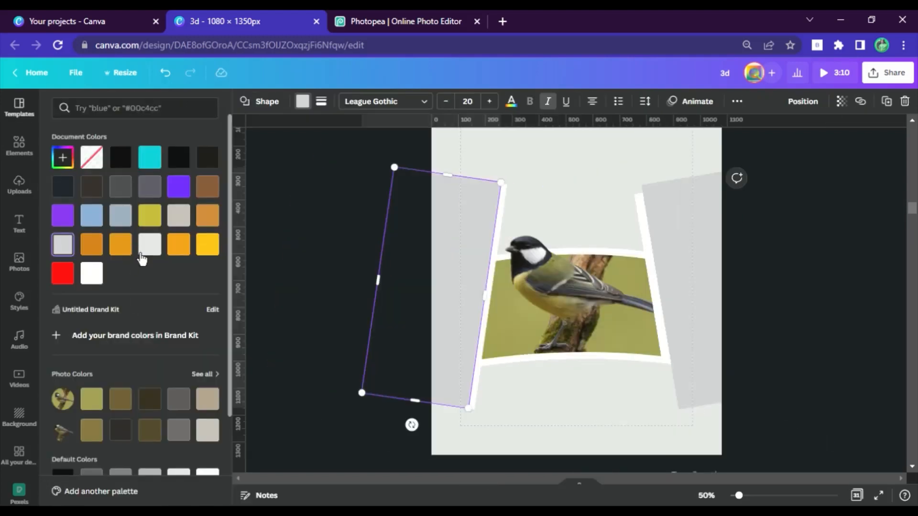
left_click(142, 255)
left_click(683, 268)
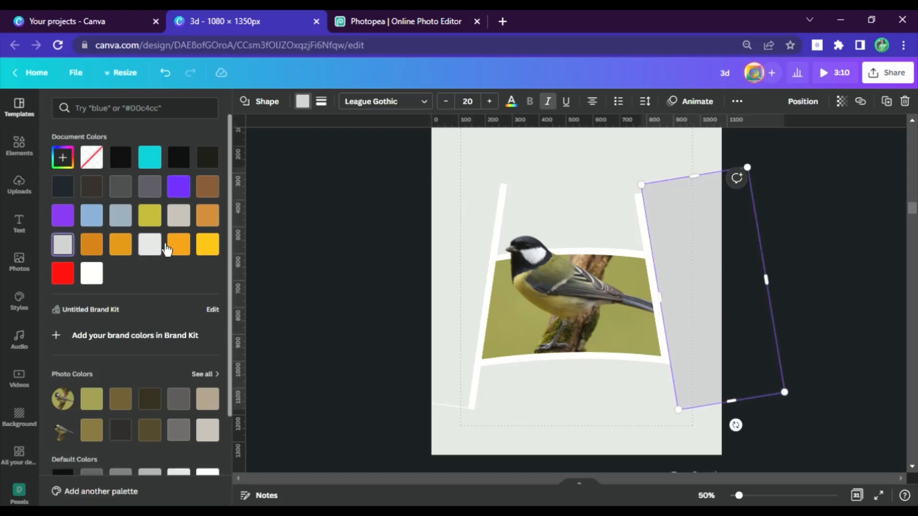
left_click(149, 244)
left_click(882, 251)
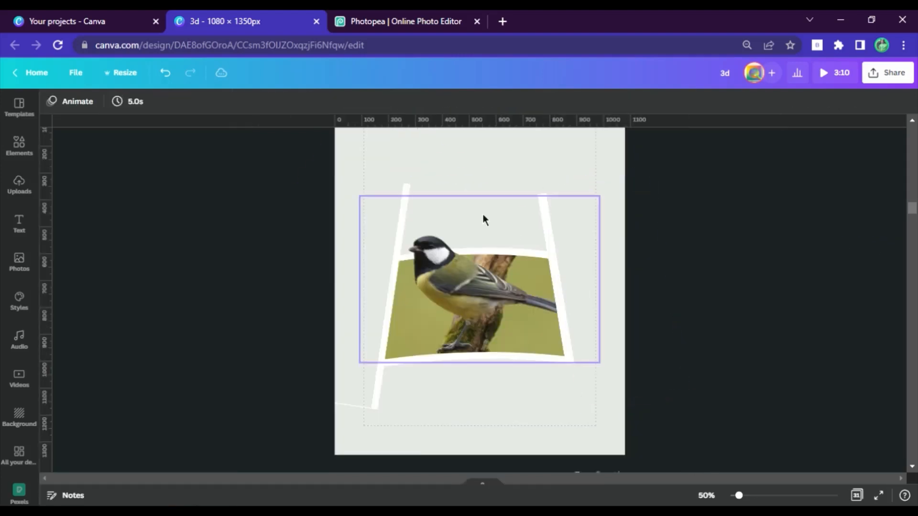
Send both tilted white rectangles backward, behind the pale gray curved shapes, so only the white frame borders remain around the photo
left_click(544, 199)
left_click(760, 103)
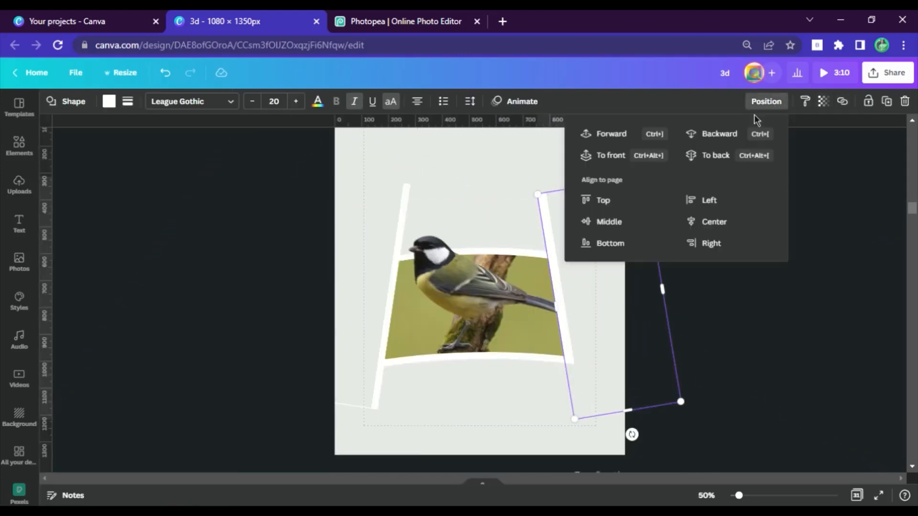
left_click(738, 144)
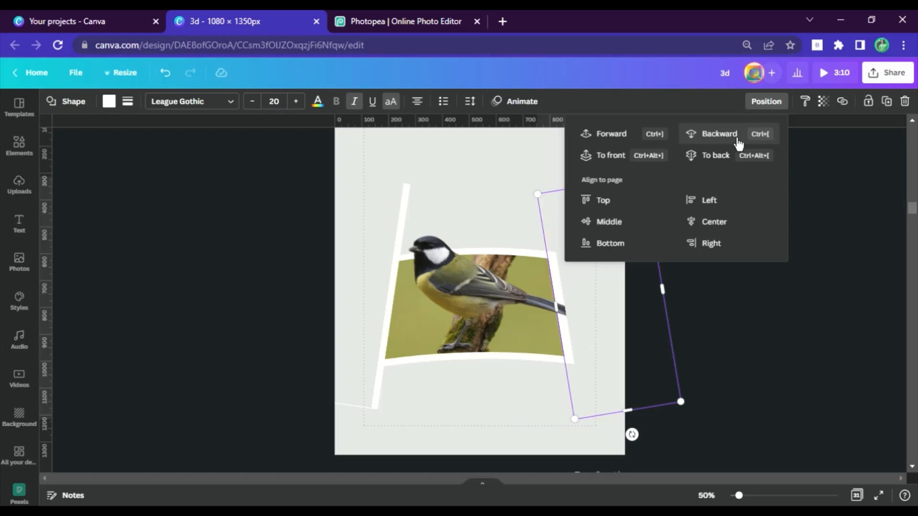
left_click(405, 212)
left_click(767, 101)
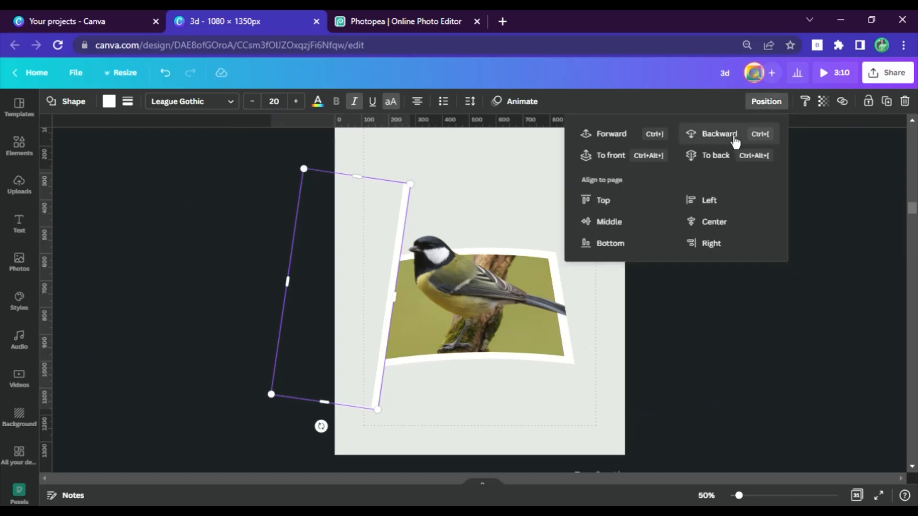
left_click(729, 145)
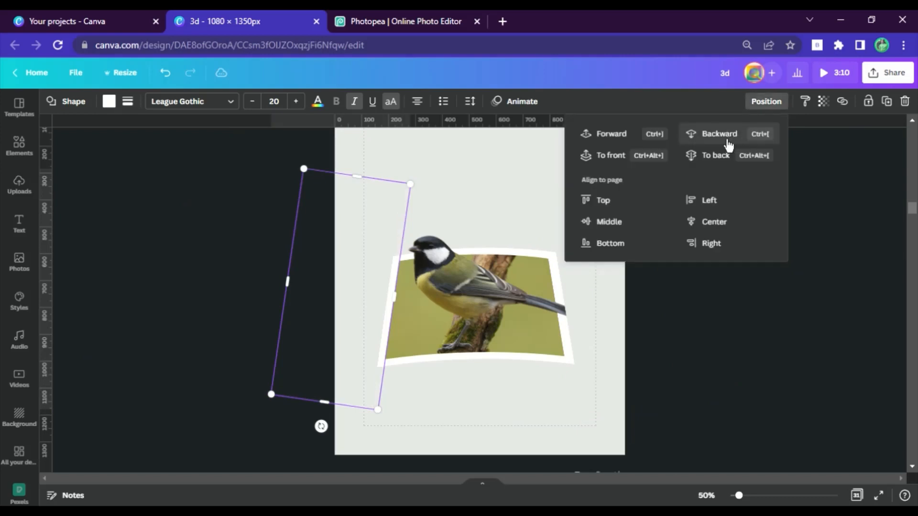
left_click(738, 299)
Shift the pale gray and white curved shapes below the photo so that the frame's bottom border slants down toward the tail side
left_click(464, 298)
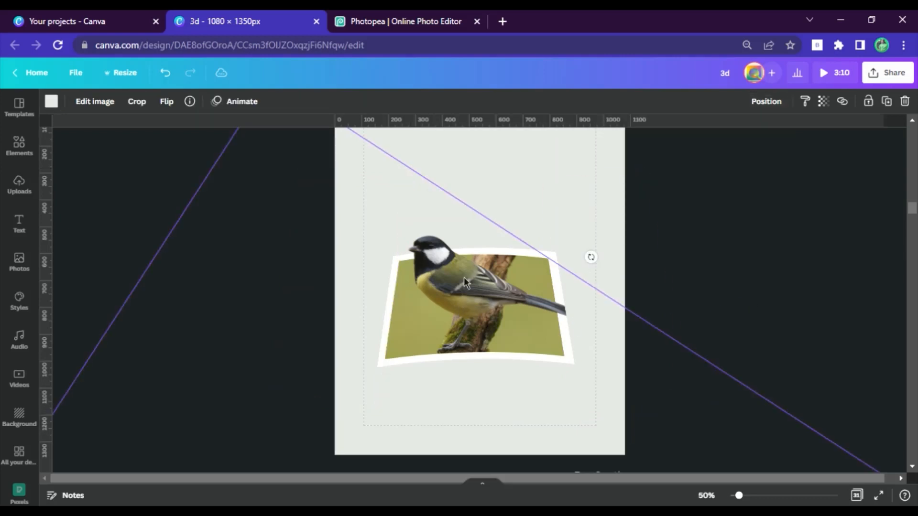
left_click(767, 102)
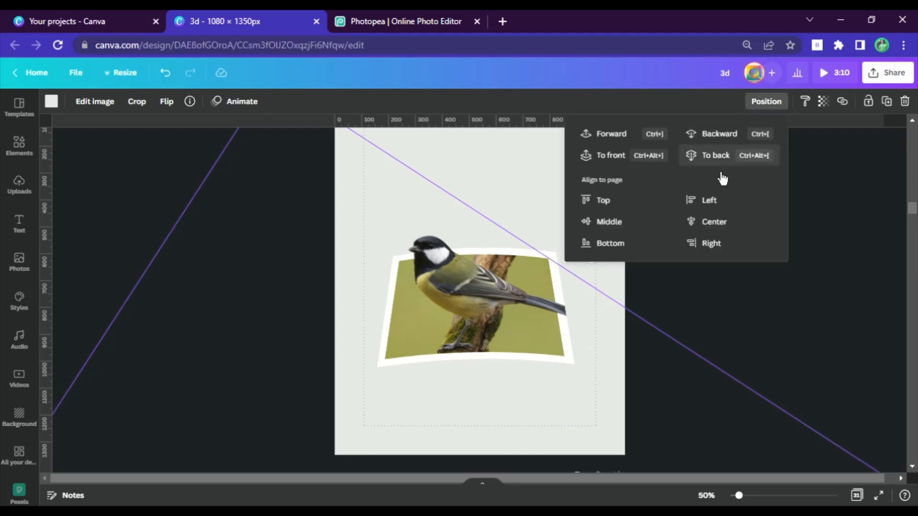
left_click(723, 143)
left_click(621, 143)
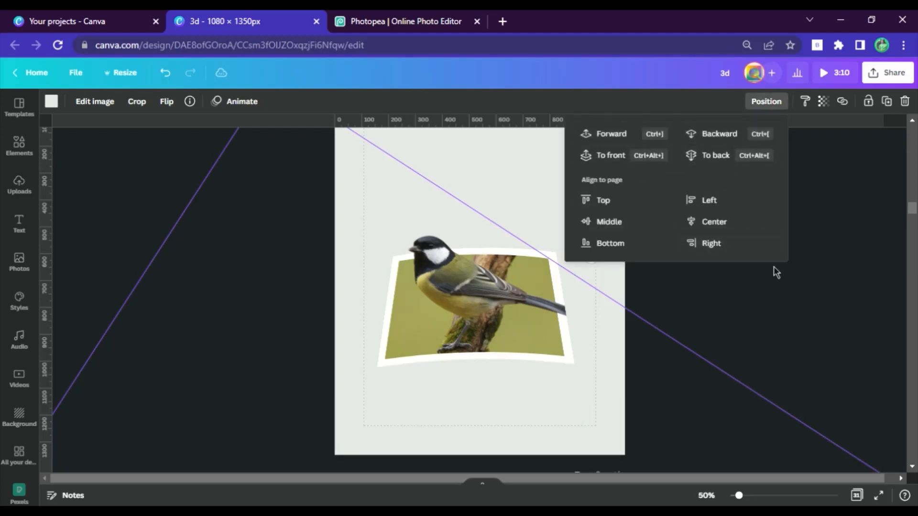
left_click_drag(487, 421, 361, 427)
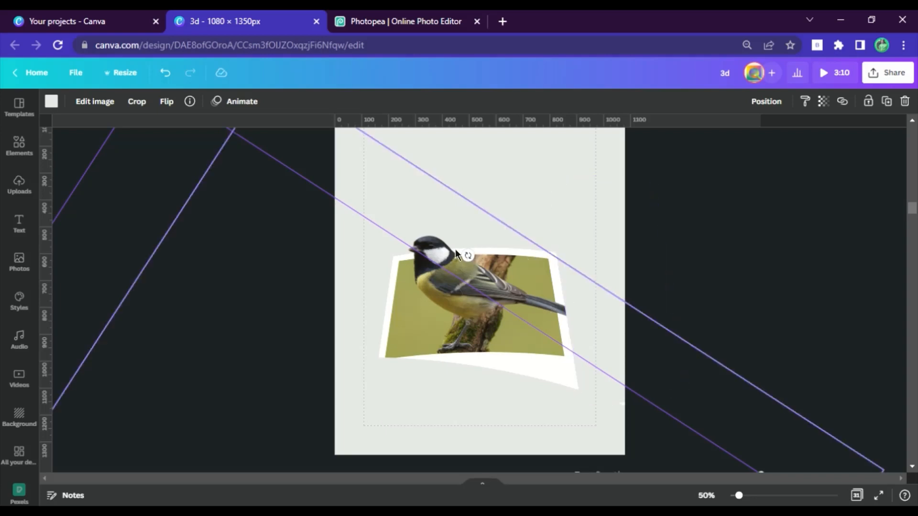
left_click_drag(457, 239, 328, 214)
Bring the bird cut-out to the front and crop its bottom edge up to the bird's legs to remove the overhanging branch
left_click(402, 217)
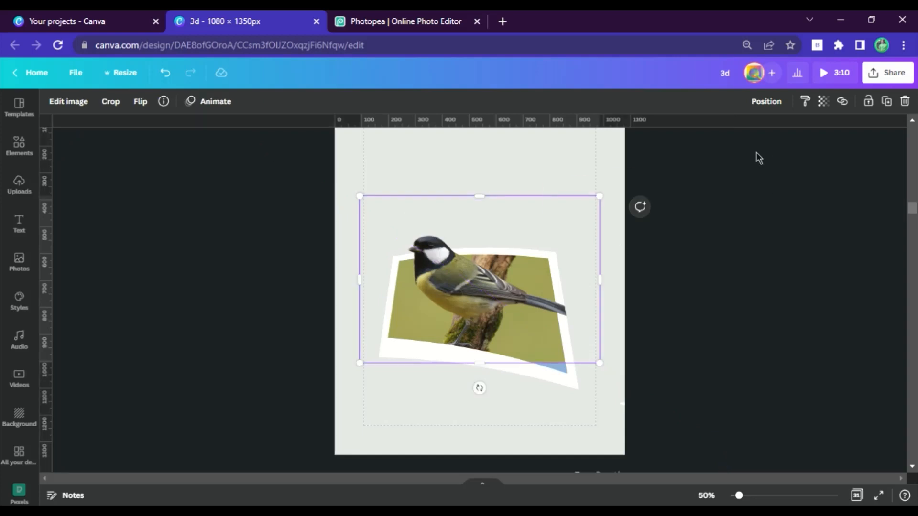
left_click(776, 115)
left_click(629, 168)
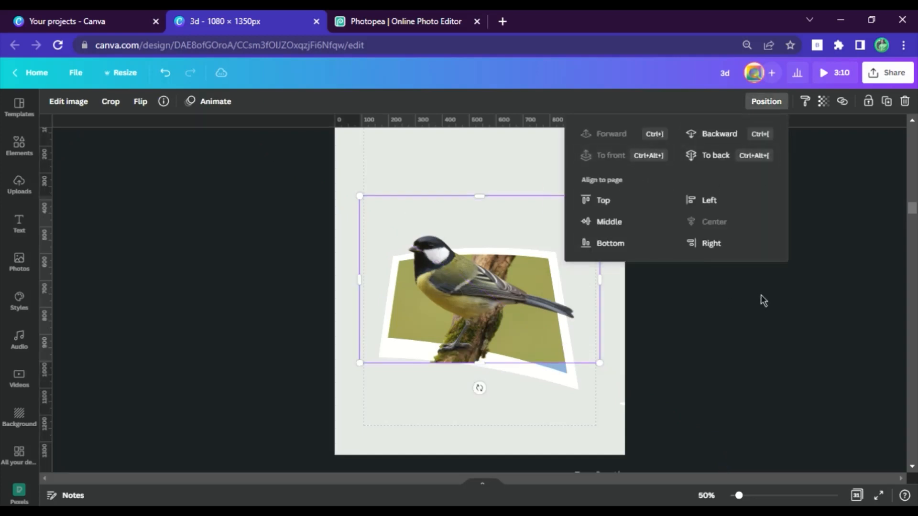
left_click(762, 300)
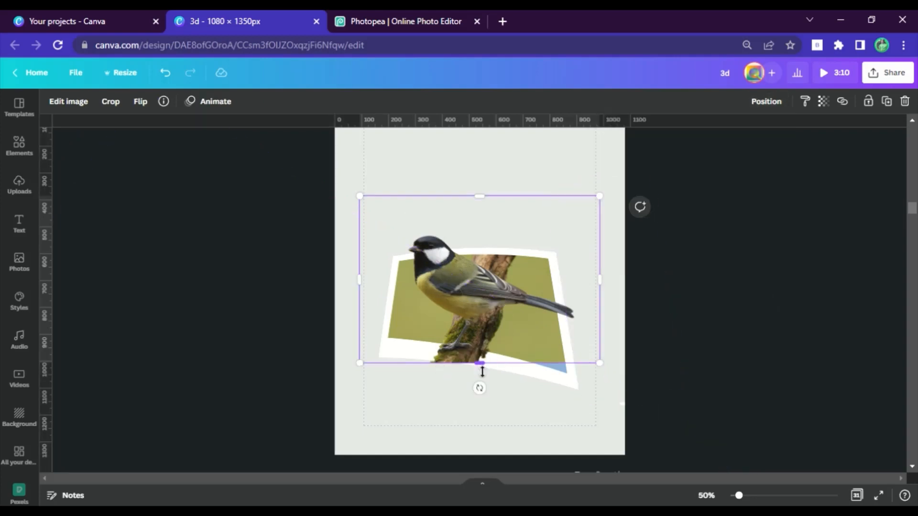
left_click_drag(482, 371, 478, 329)
left_click(808, 318)
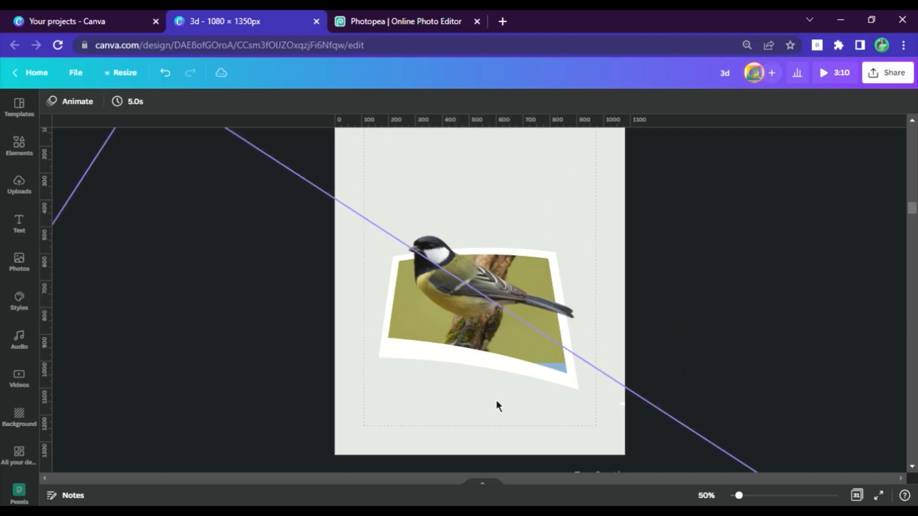
Reposition the pale gray and white curved shapes below the photo so the frame's bottom border runs evenly across without the slant
left_click_drag(501, 377, 501, 441)
left_click_drag(553, 398, 703, 414)
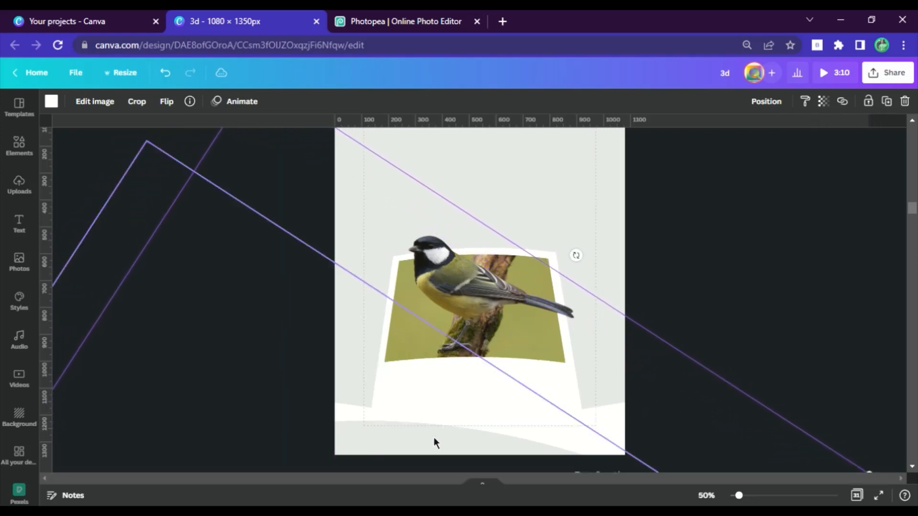
left_click_drag(439, 456, 548, 405)
left_click(700, 259)
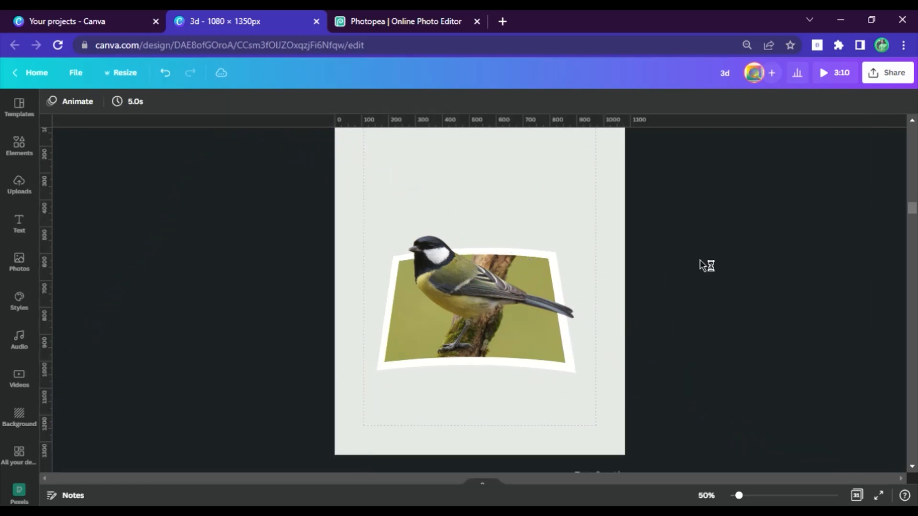
Select all elements of the bird composition together and shift them slightly up and toward the tail side of the page
left_click_drag(717, 393, 308, 137)
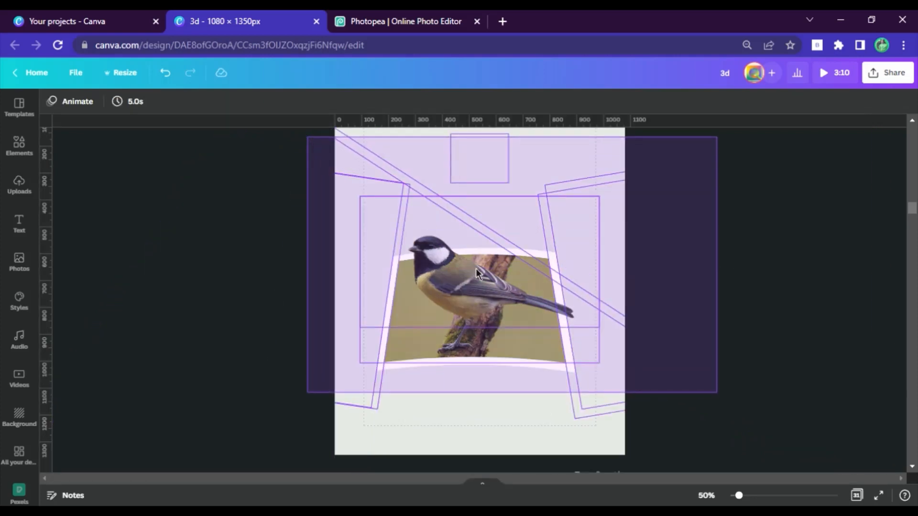
mouse_move(486, 281)
left_mouse_down()
mouse_move(492, 256)
mouse_move(491, 269)
left_mouse_up()
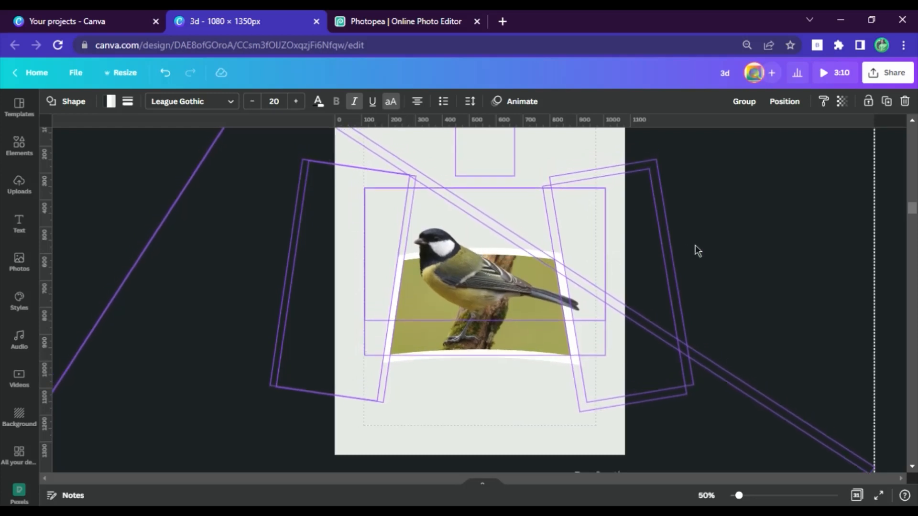
left_click(792, 211)
scroll(577, 256, "up", 2)
scroll(549, 272, "down", 4)
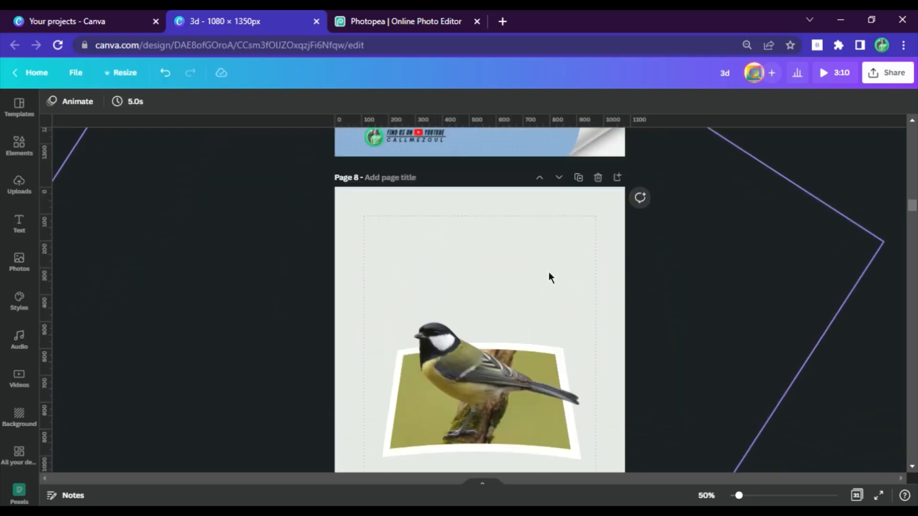
Download only page 8 of the design as a PNG at size 1
left_click(901, 87)
left_click(888, 349)
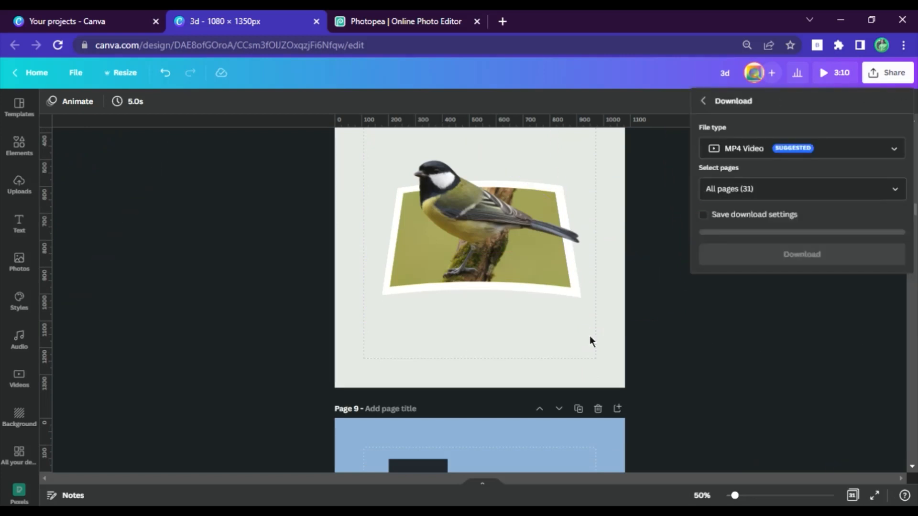
left_click(894, 149)
left_click(778, 119)
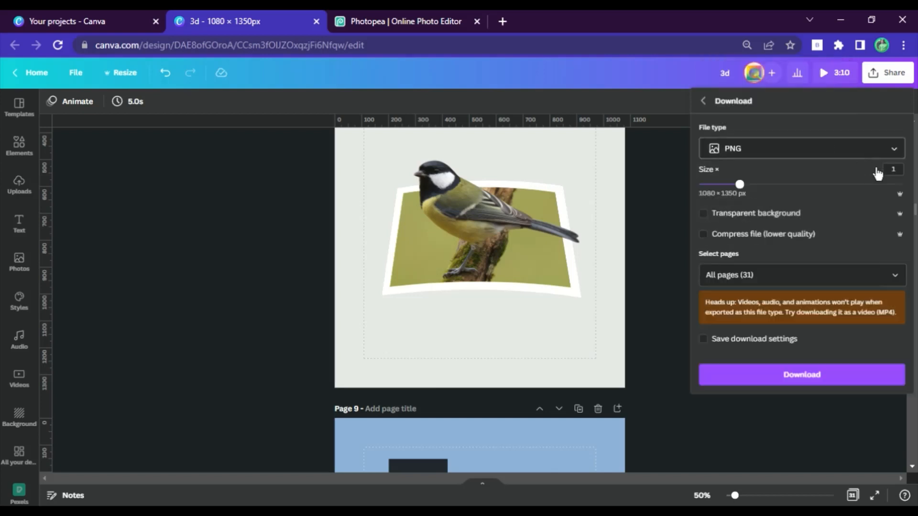
left_click(903, 282)
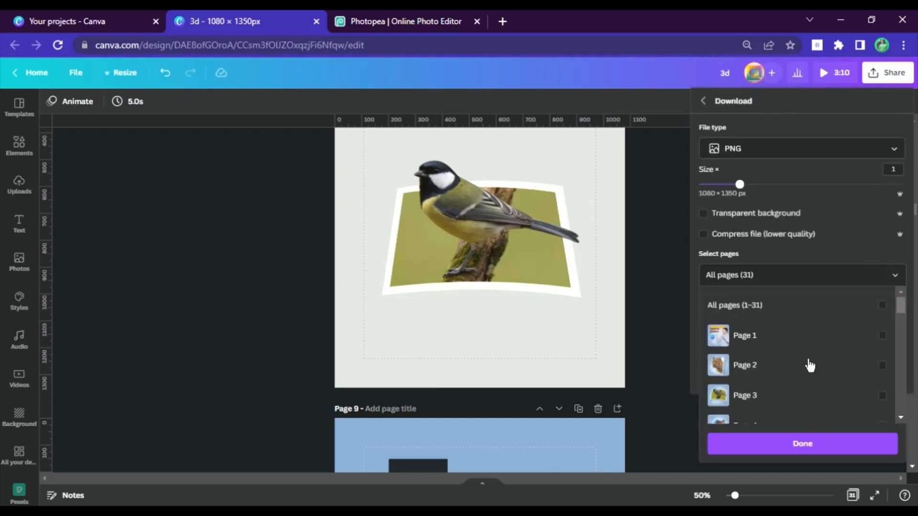
scroll(813, 369, "down", 3)
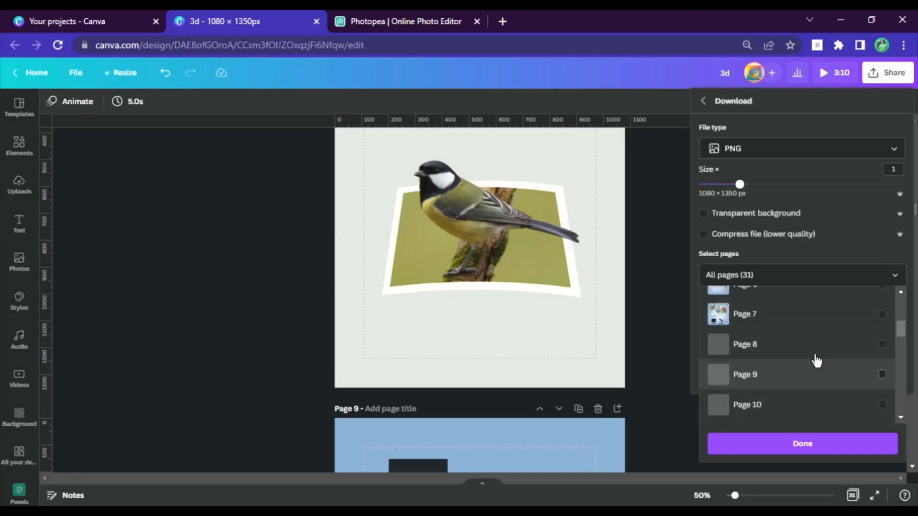
left_click(815, 348)
left_click(755, 450)
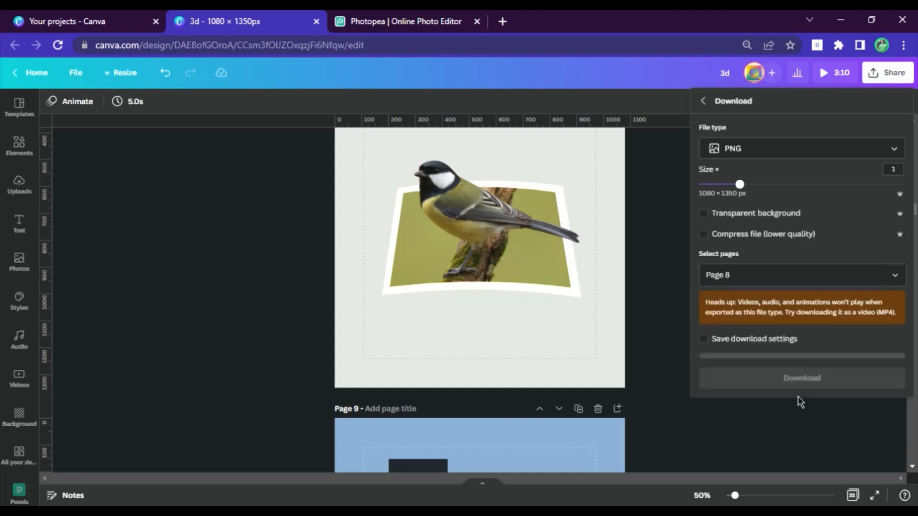
left_click(812, 386)
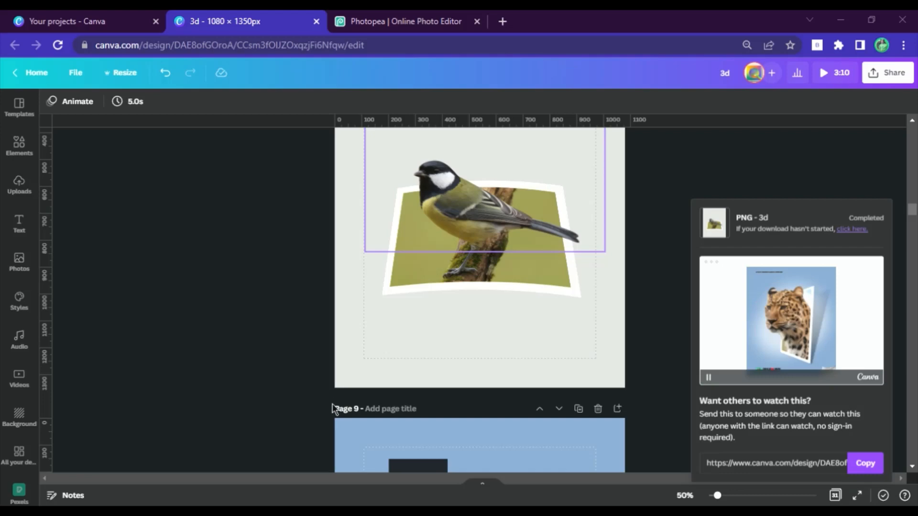
left_click(671, 162)
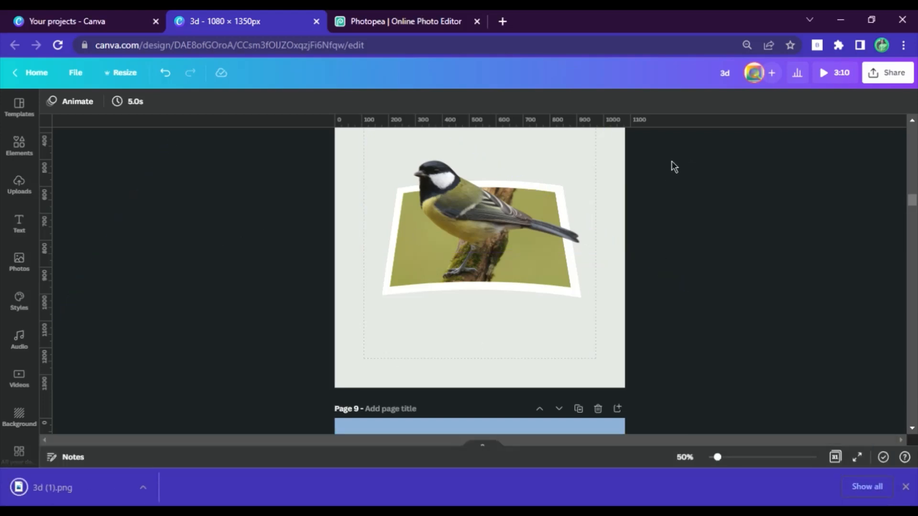
Go to page 9 and align the turtle cut-out exactly over the turtle in the underwater photo
scroll(687, 213, "down", 5)
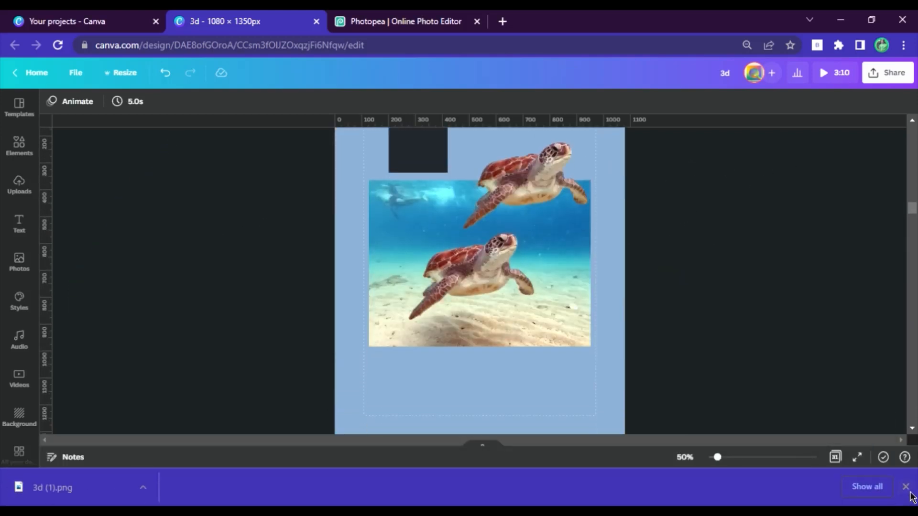
left_click(906, 486)
scroll(557, 321, "up", 3)
scroll(546, 288, "down", 2)
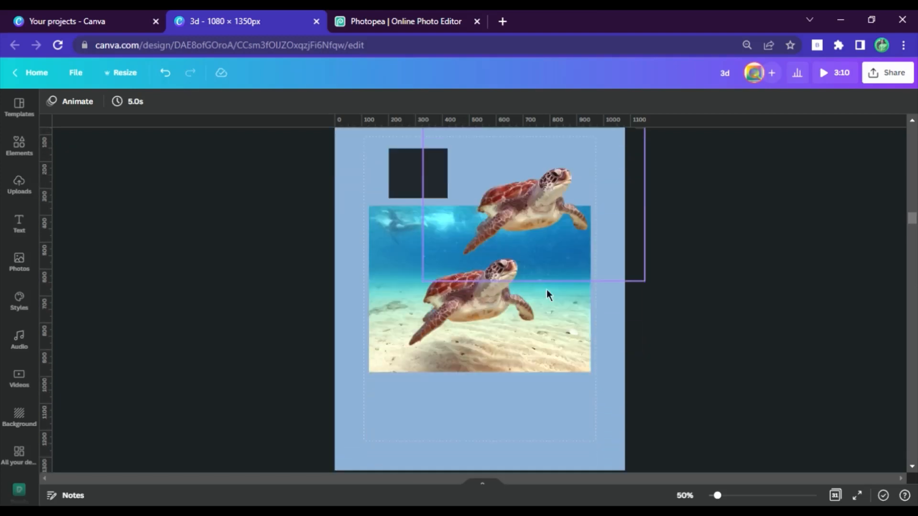
scroll(526, 285, "down", 1)
scroll(531, 268, "up", 3)
left_click(441, 213)
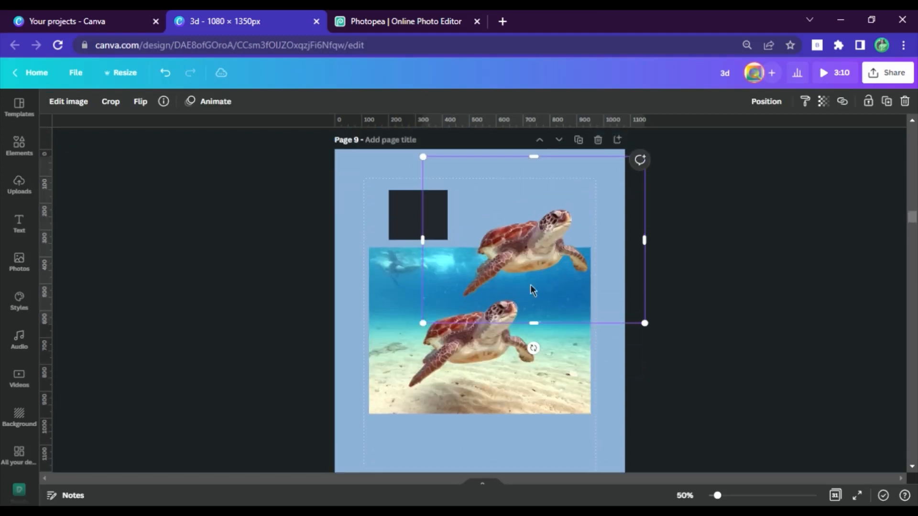
left_click_drag(530, 285, 507, 343)
left_click(712, 272)
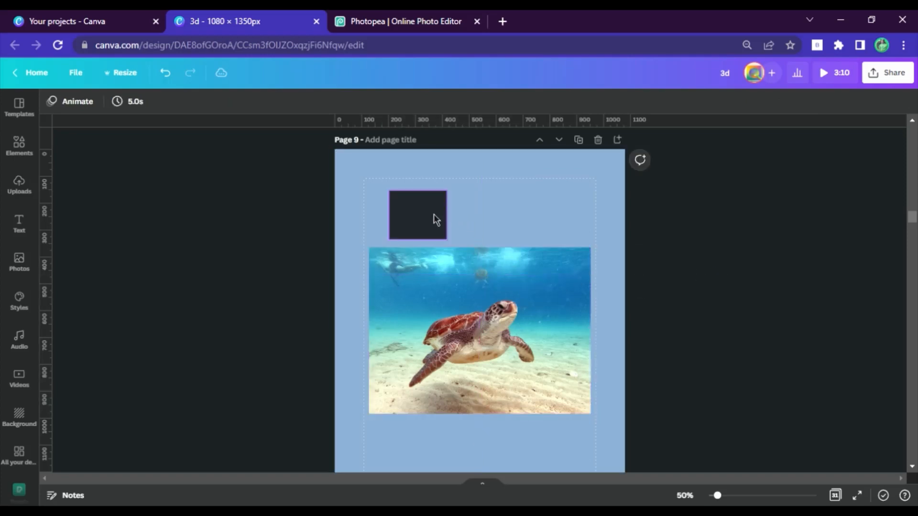
Stretch the dark square into a tall bar, tilt it clockwise, and widen it outward past the page edge
left_click(434, 217)
left_click_drag(418, 240, 418, 471)
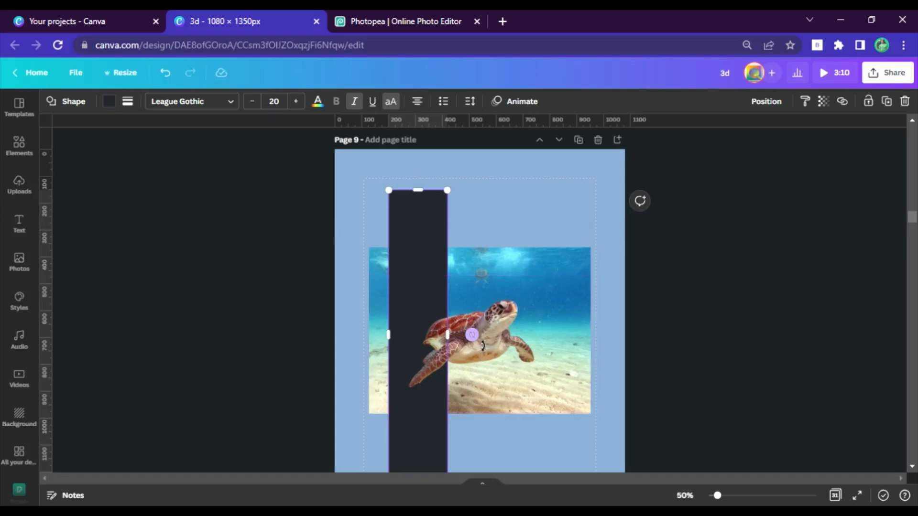
left_click_drag(472, 335, 487, 378)
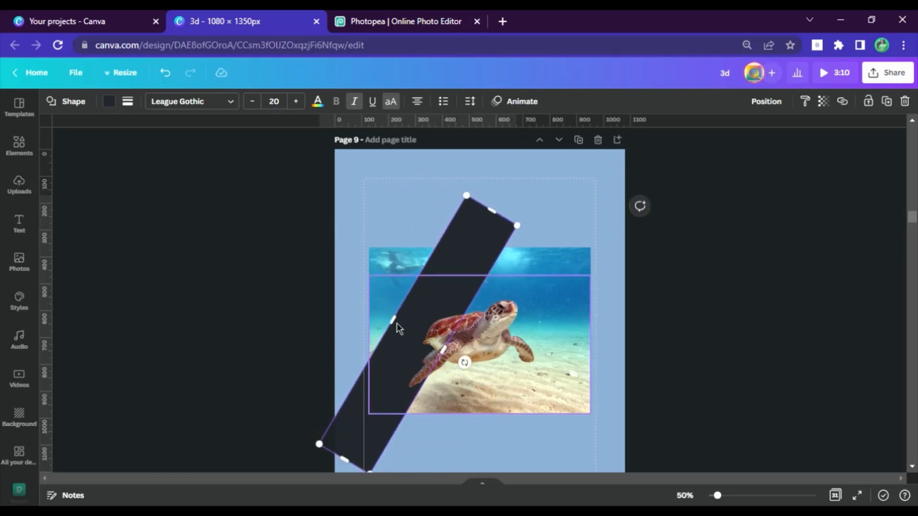
left_click_drag(397, 328, 281, 258)
Shift the turtle cut-out and realign it over the turtle in the photo
left_click(414, 270)
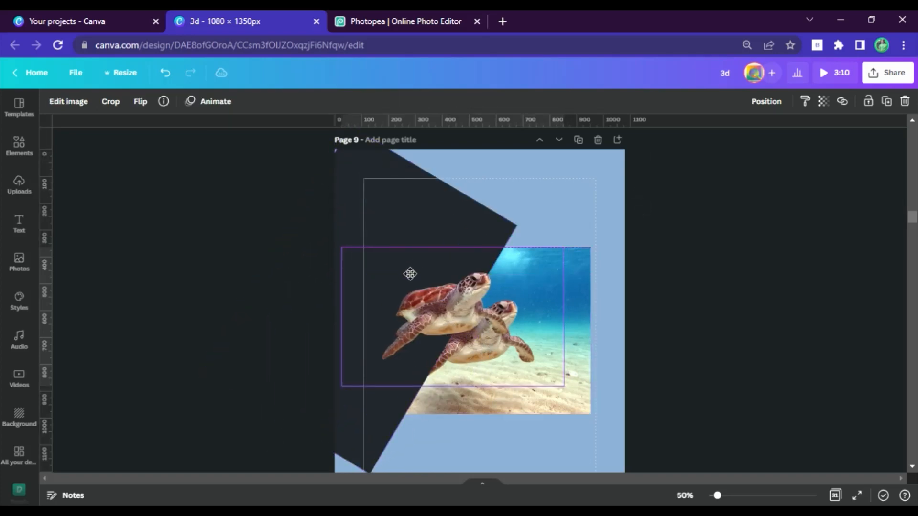
left_click_drag(420, 280, 457, 314)
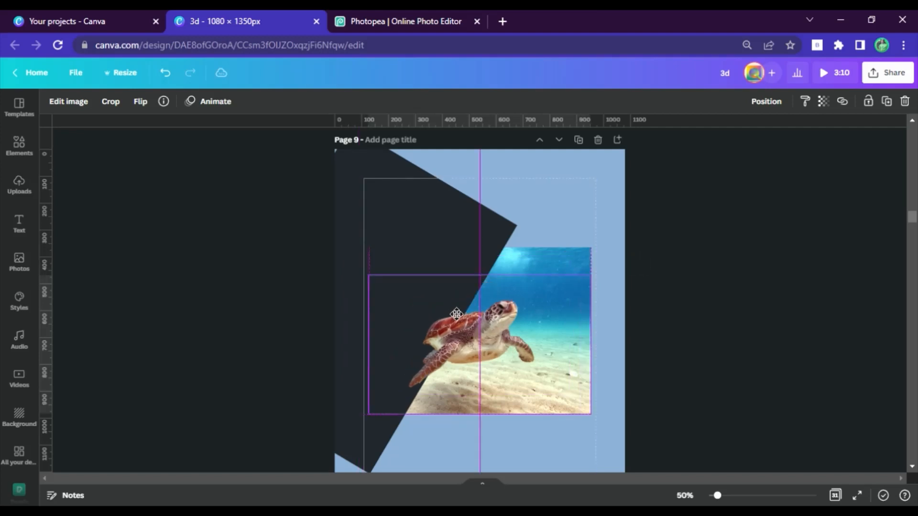
left_click_drag(575, 297, 575, 297)
Move the tilted dark rectangle over the photo's upper-left corner, behind the turtle's shell, and recolor it white
left_click_drag(383, 220, 375, 175)
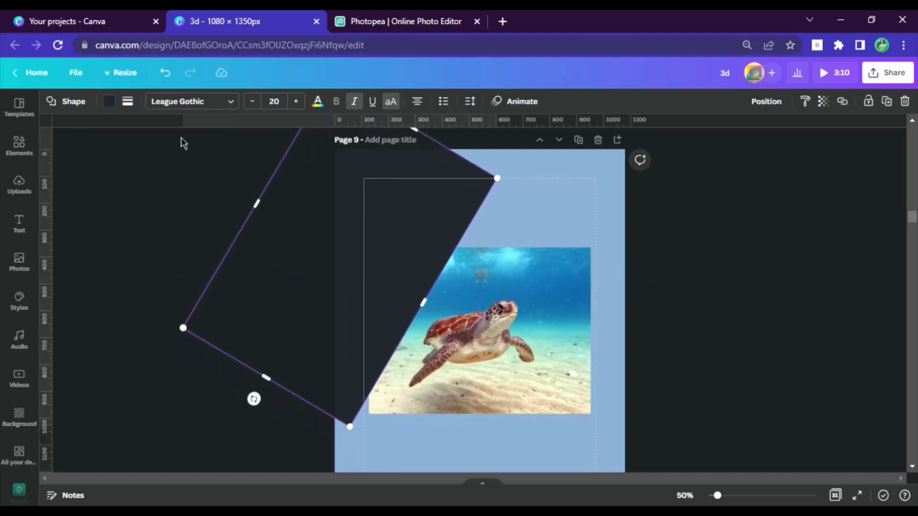
left_click(109, 101)
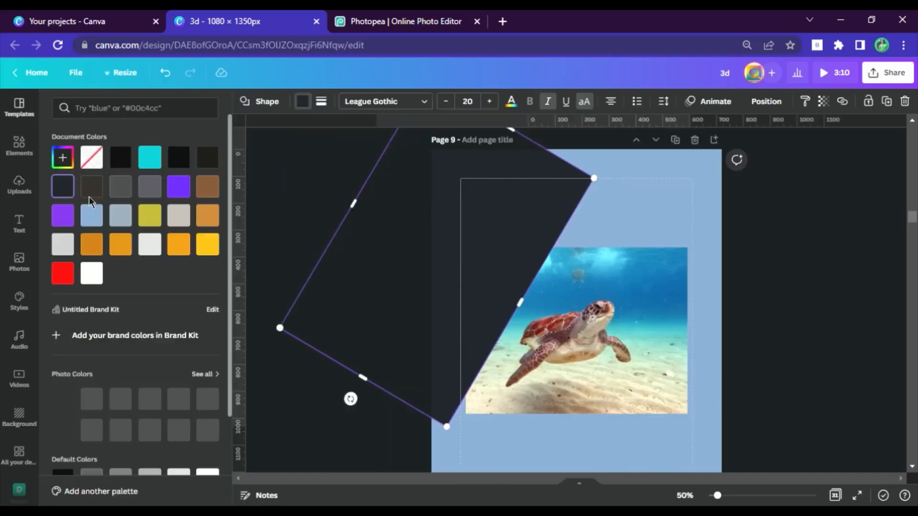
left_click(95, 273)
left_click(439, 262)
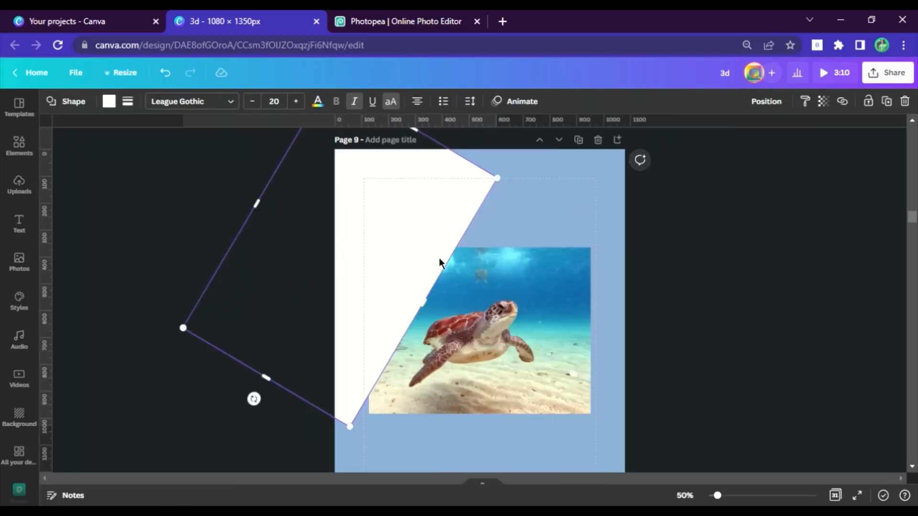
Duplicate the white rectangle, widen the copy, and place it so its slanted edge cuts across the photo's upper-right area
left_click_drag(373, 264, 610, 274)
left_click_drag(609, 352, 604, 350)
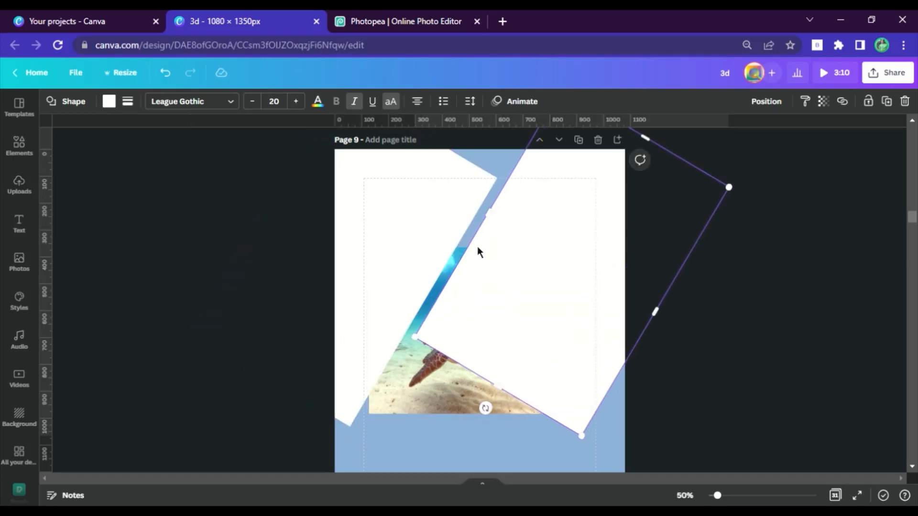
left_click_drag(479, 248, 427, 201)
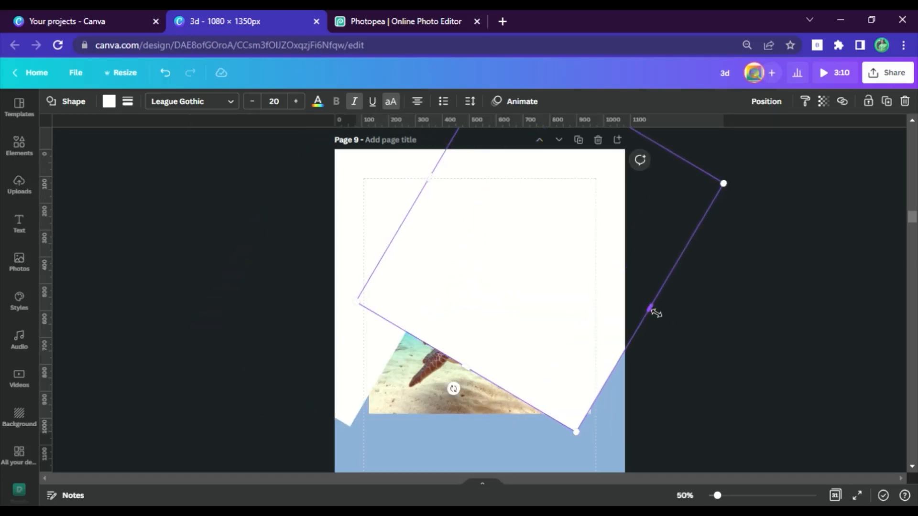
left_click_drag(656, 313, 783, 374)
mouse_move(674, 278)
left_mouse_down()
mouse_move(688, 266)
mouse_move(680, 276)
left_mouse_up()
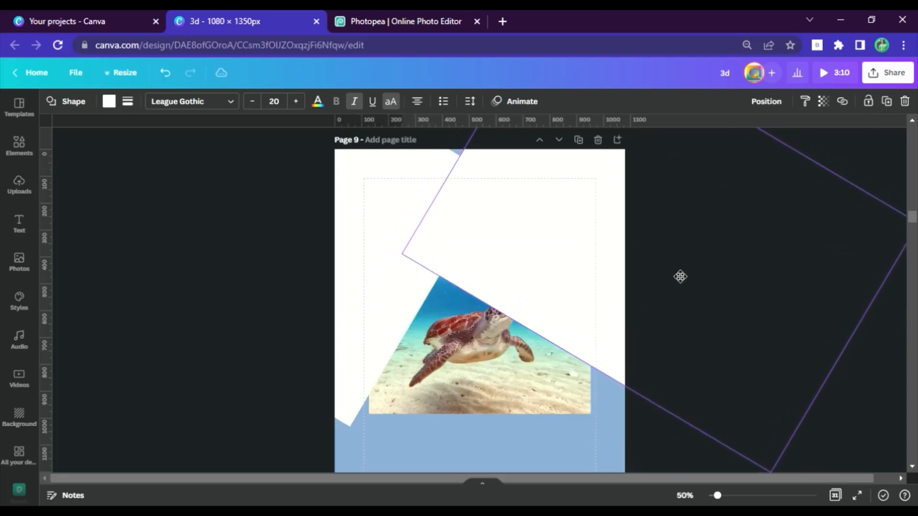
Duplicate the upper-right white rectangle and place the copy over the photo's lower-left corner with its edge parallel to the first cut
left_click(388, 287)
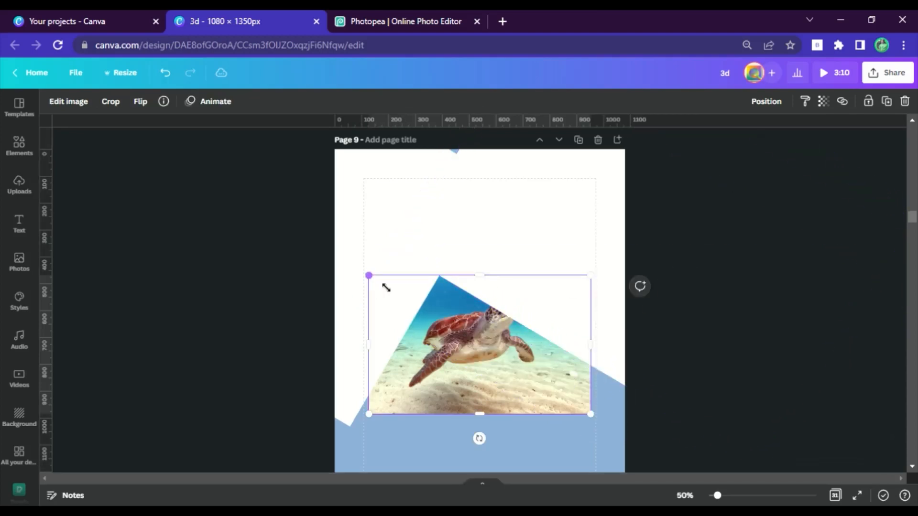
left_click(563, 276)
left_click_drag(569, 268, 396, 436)
Rotate the upper-left white rectangle to about 52° and shift it to reshape the photo's upper-left edge
left_click(392, 245)
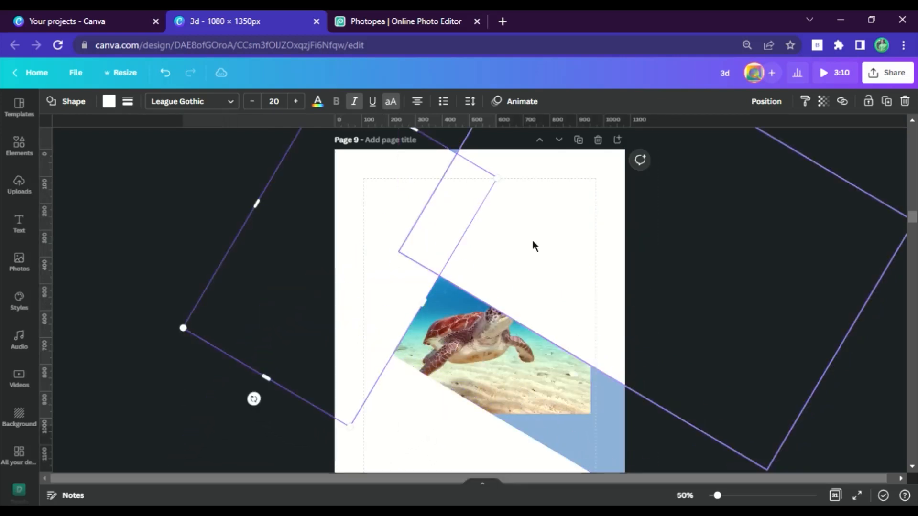
left_click_drag(254, 398, 212, 371)
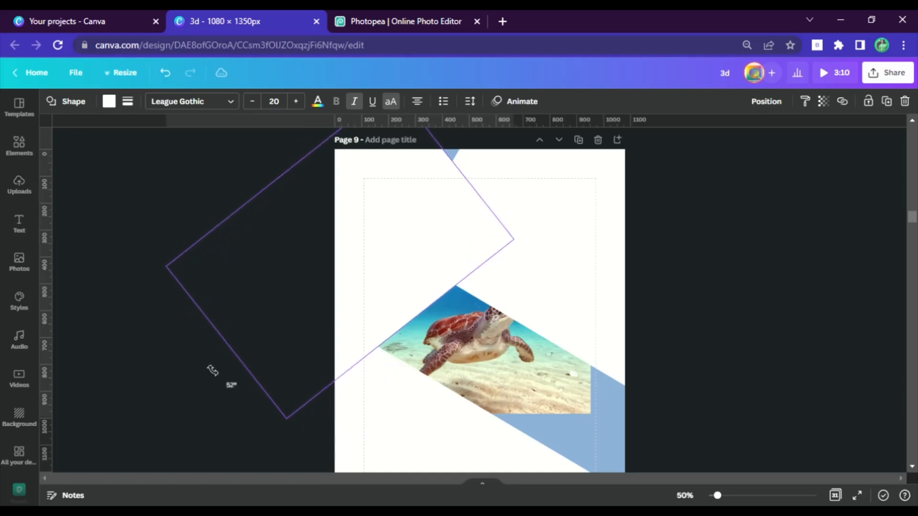
left_click_drag(362, 261, 399, 242)
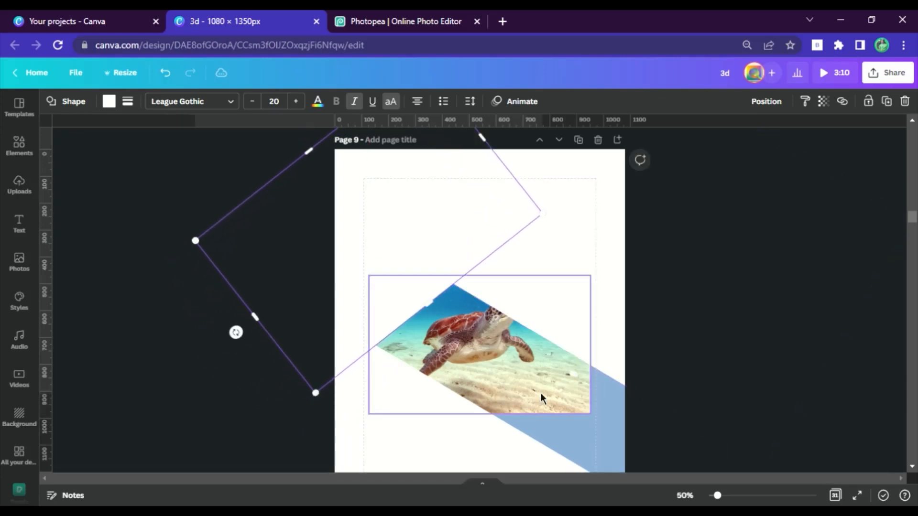
Duplicate the upper-right white rectangle and place the copy over the photo's right side to leave a tilted four-sided picture
left_click(585, 329)
scroll(590, 287, "down", 2)
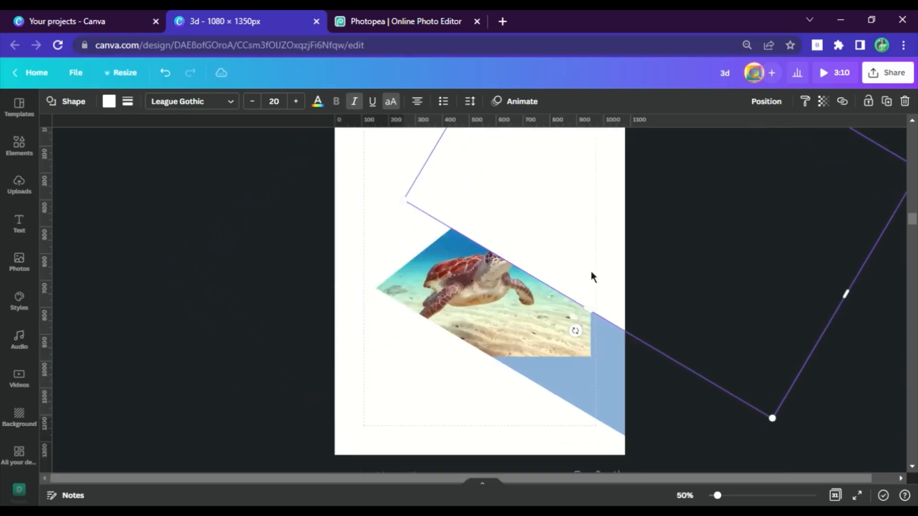
left_click_drag(616, 354, 649, 459)
left_click_drag(787, 288, 809, 262)
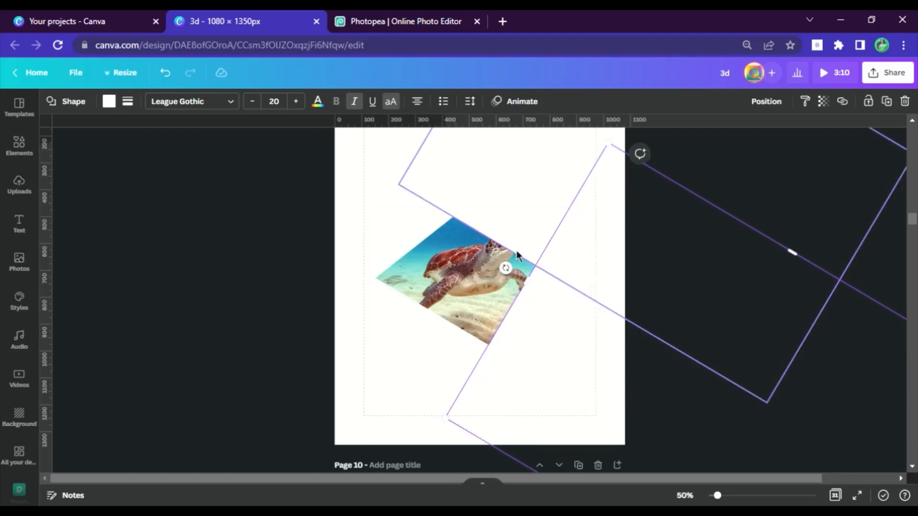
Bring the turtle cut-out to the front so its head overlaps the masked edge
left_click(455, 282)
left_click(758, 105)
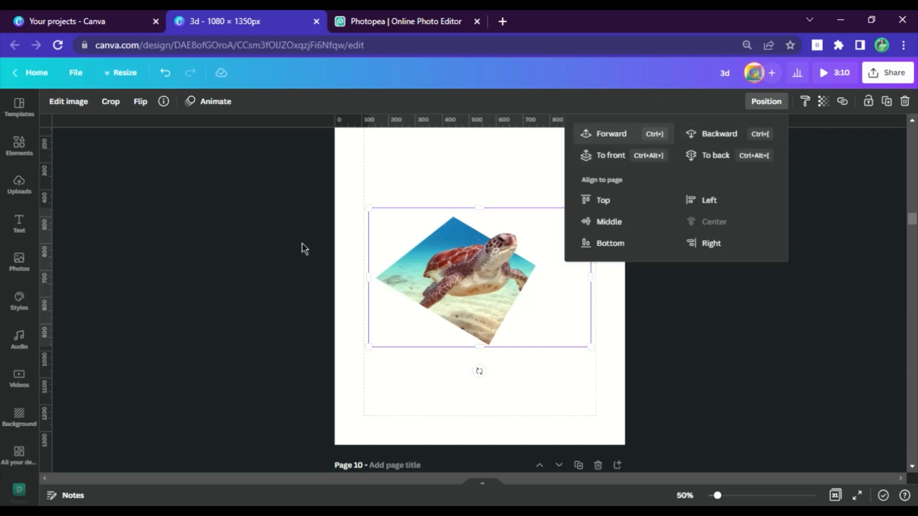
left_click(248, 254)
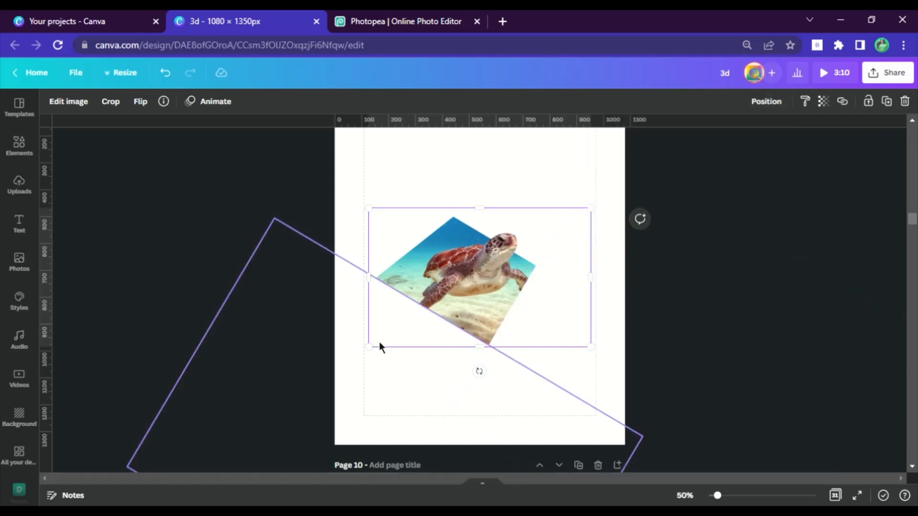
Duplicate the white rectangle along the photo's right side, offset the copy slightly outward and fill it light grey to leave a white border
mouse_move(598, 334)
left_mouse_down()
mouse_move(584, 344)
mouse_move(595, 344)
left_mouse_up()
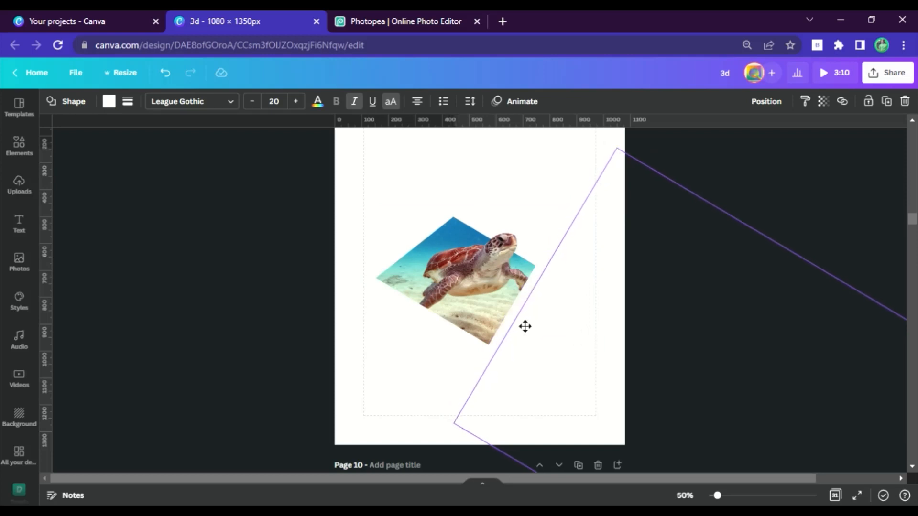
left_click(109, 102)
left_click(151, 249)
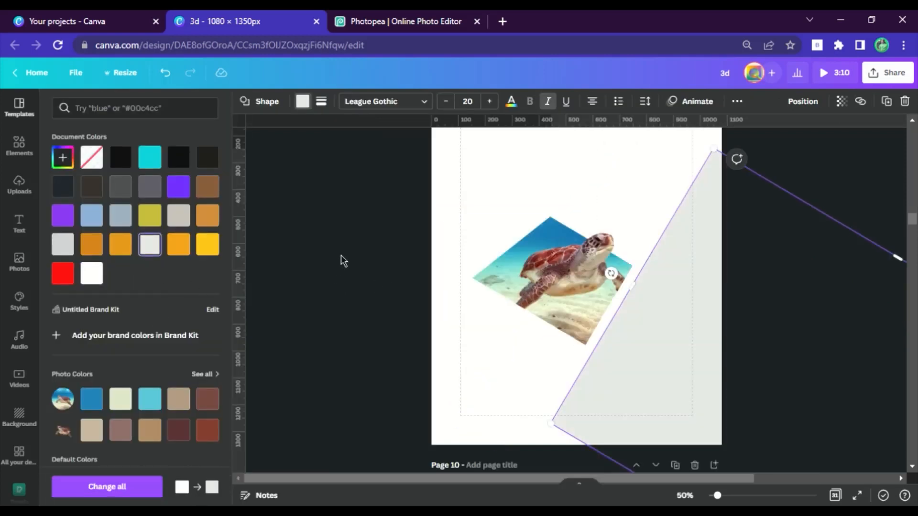
left_click(509, 377)
Duplicate the white rectangle along the photo's lower-left edge, offset the copy slightly outward and fill it with the same light grey
left_click(414, 370)
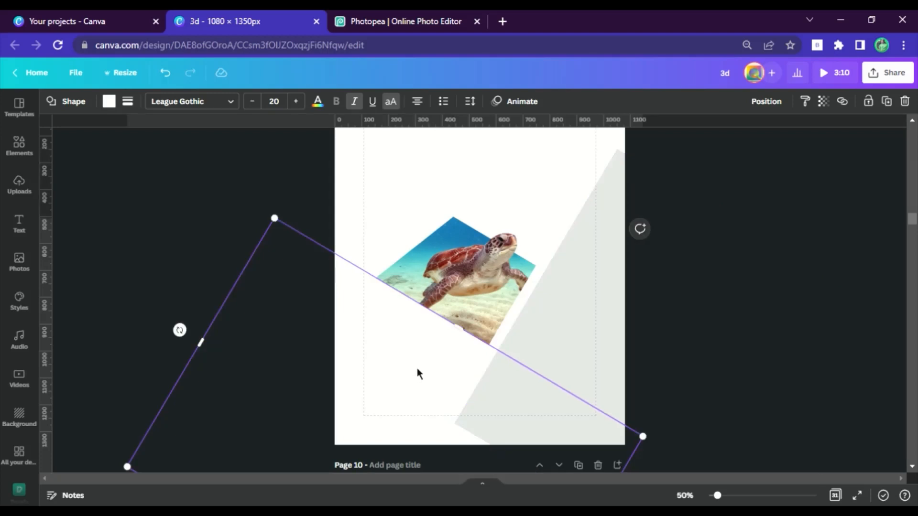
mouse_move(408, 359)
left_mouse_down()
mouse_move(401, 371)
mouse_move(417, 361)
left_mouse_up()
left_click_drag(199, 151, 199, 150)
left_click(109, 102)
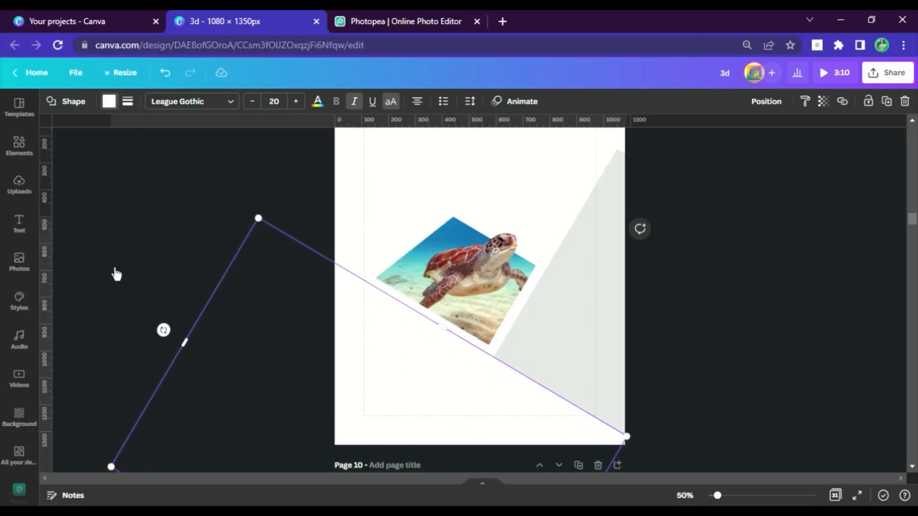
left_click(154, 249)
Duplicate the white rectangle along the photo's upper-right edge, offset the copy slightly outward and fill it light grey
left_click(430, 191)
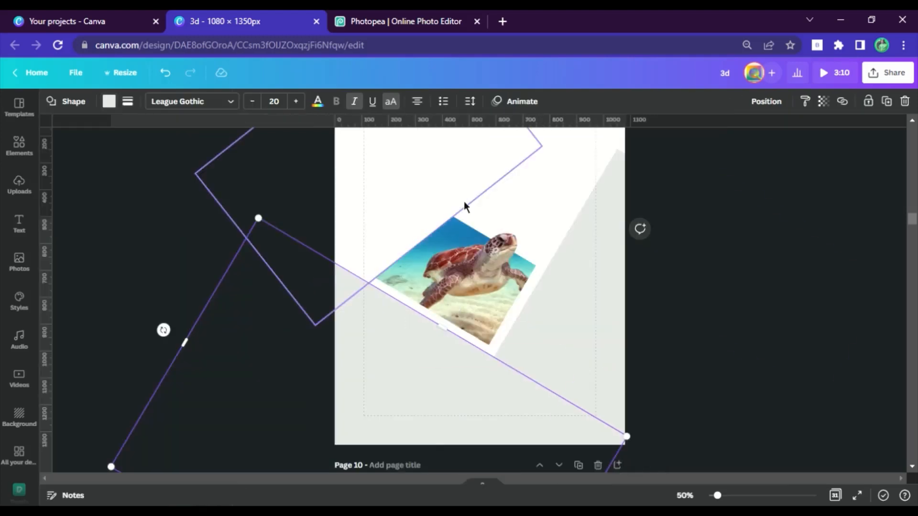
left_click(511, 182)
left_click_drag(512, 179, 531, 186)
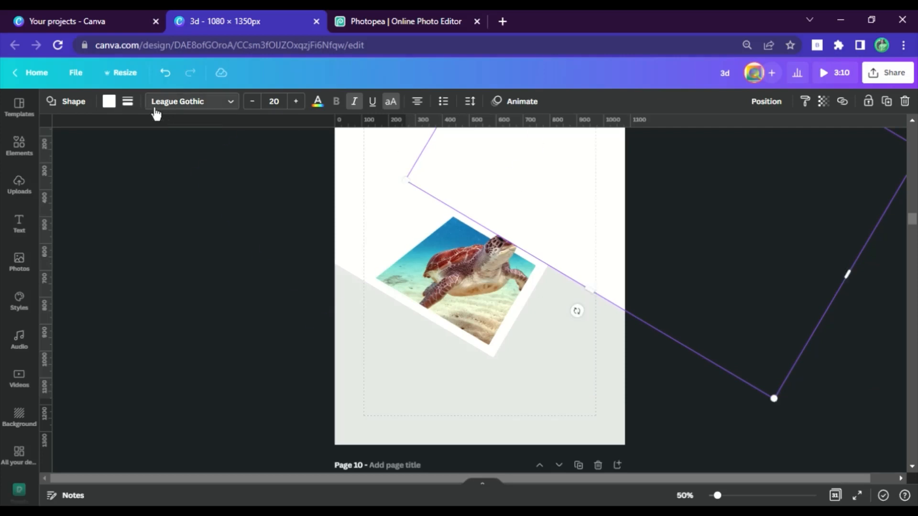
left_click(109, 102)
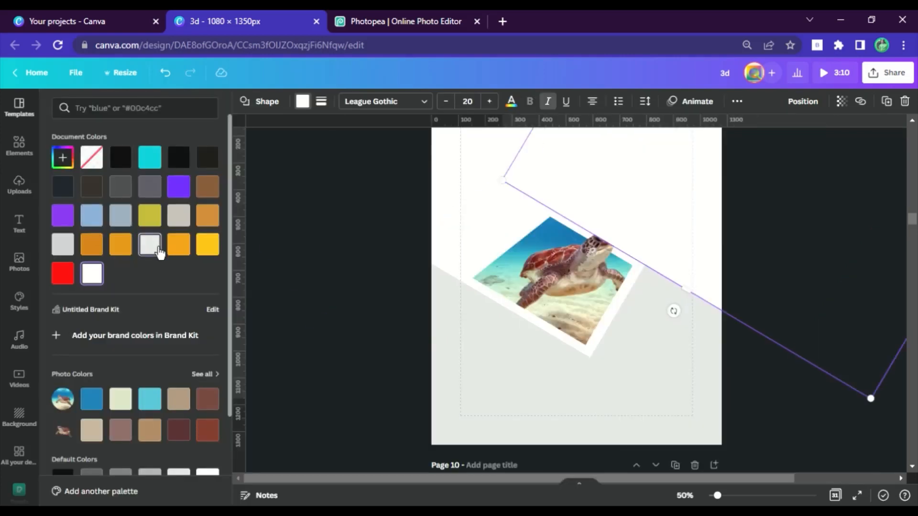
left_click(159, 252)
Send the upper-right grey rectangle backward and bring the turtle cut-out to the front
left_click(794, 102)
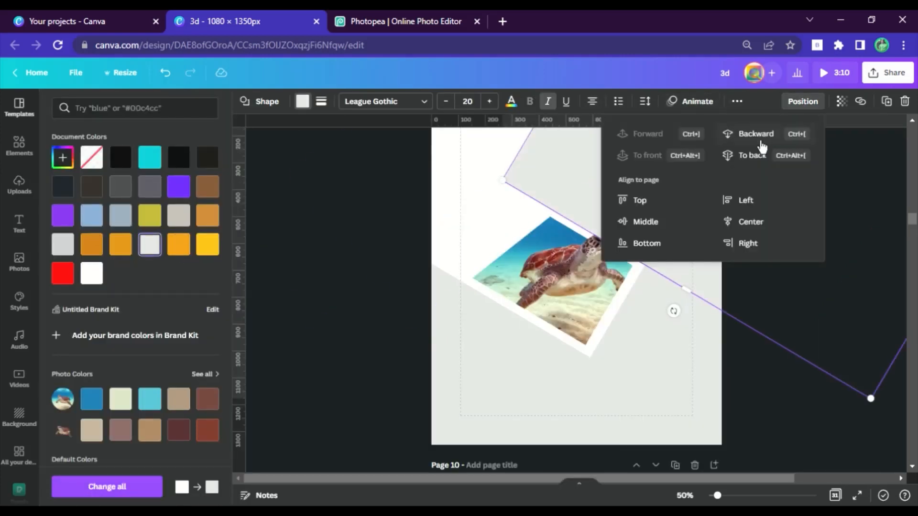
left_click(732, 137)
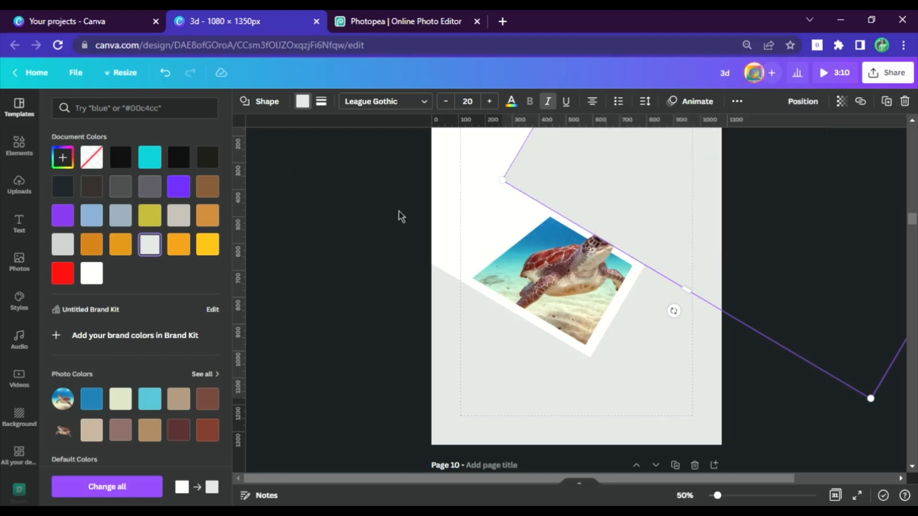
left_click(567, 287)
left_click(764, 102)
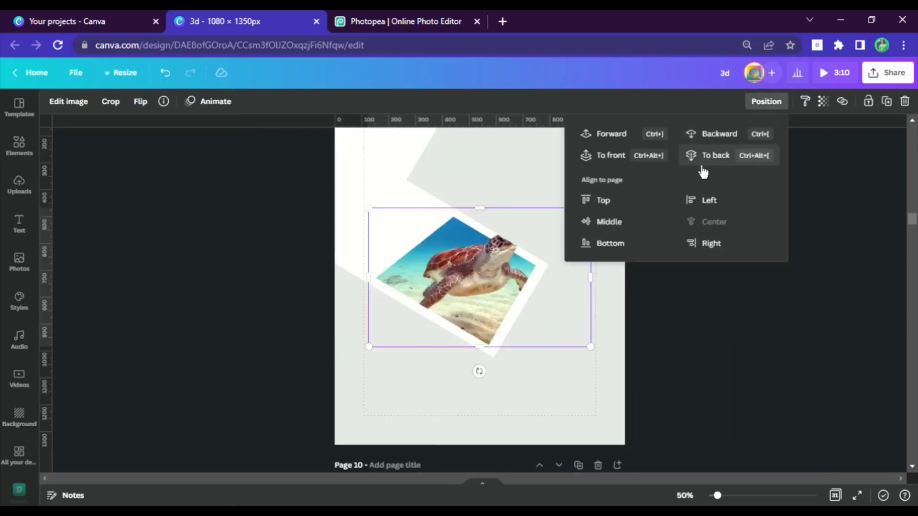
left_click(614, 158)
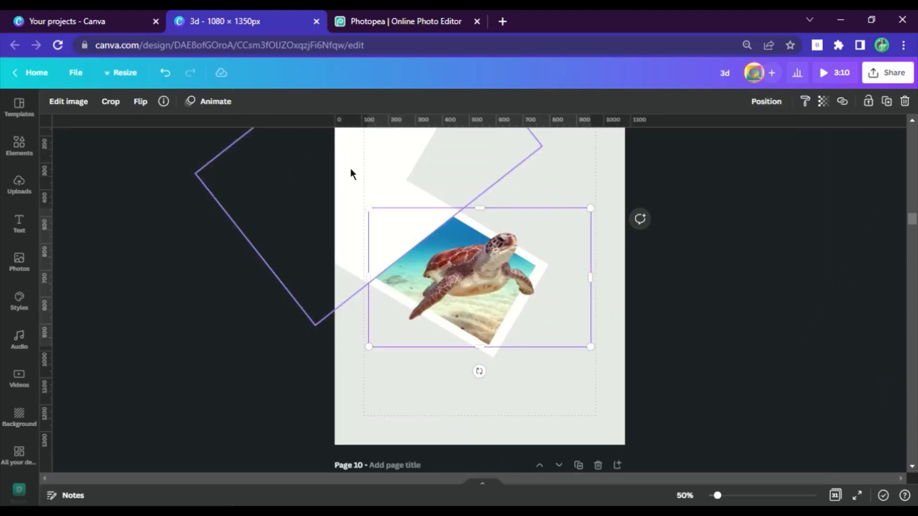
Duplicate the white rectangle along the photo's upper-left edge, offset the copy slightly outward and fill it light grey to complete the frame
left_click(371, 181)
key("ctrl+d")
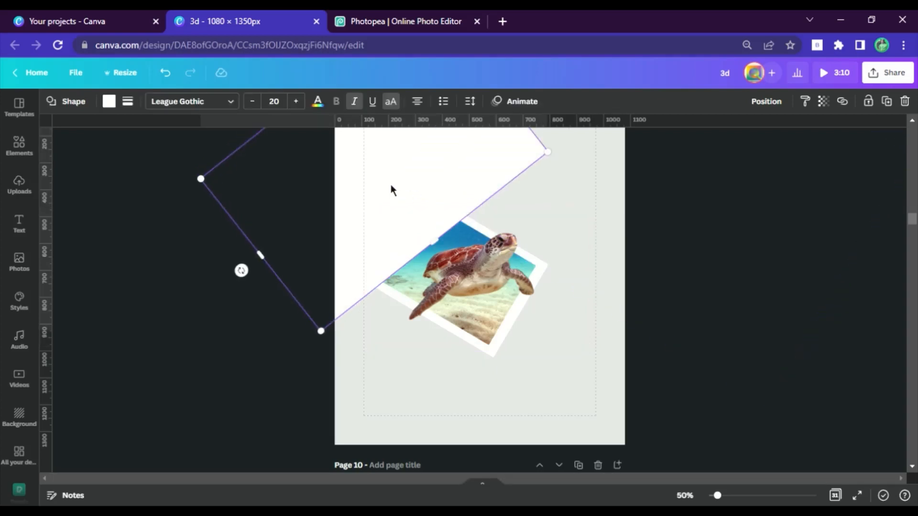
left_click_drag(401, 204, 395, 191)
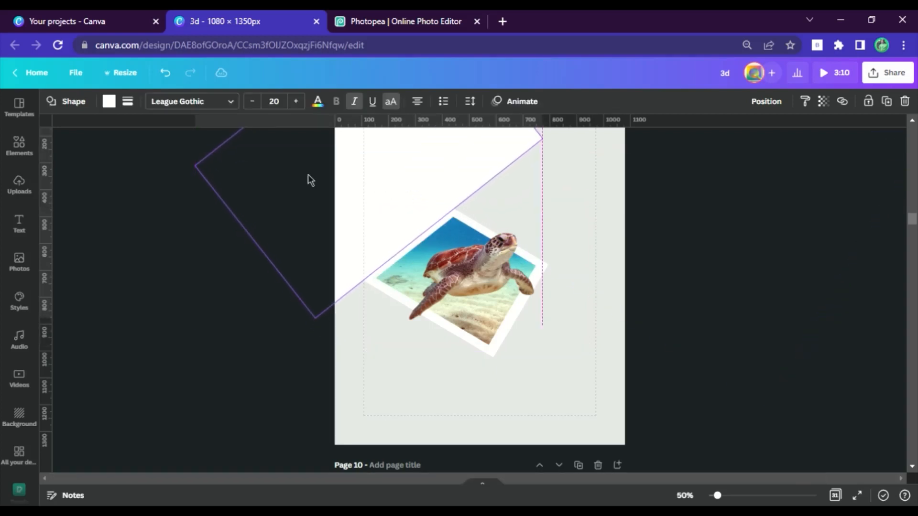
left_click(109, 101)
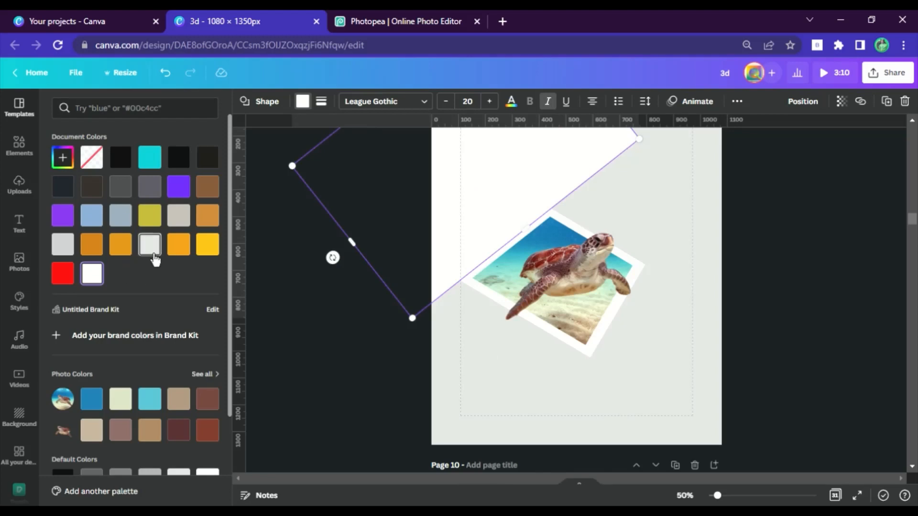
left_click(154, 254)
left_click(393, 313)
Crop the bottom and right side of the turtle cut-out on page 9 so its flippers end inside the picture frame
scroll(703, 324, "up", 8)
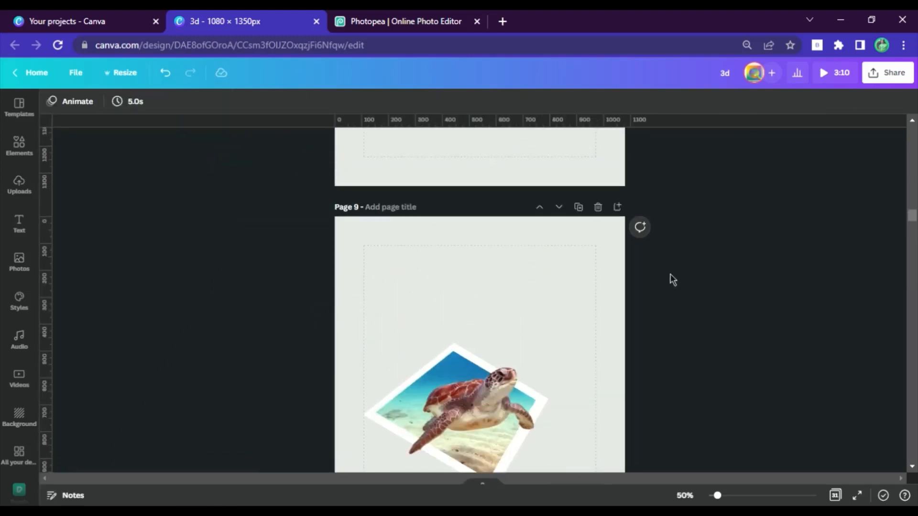
scroll(580, 257, "down", 2)
left_click(449, 348)
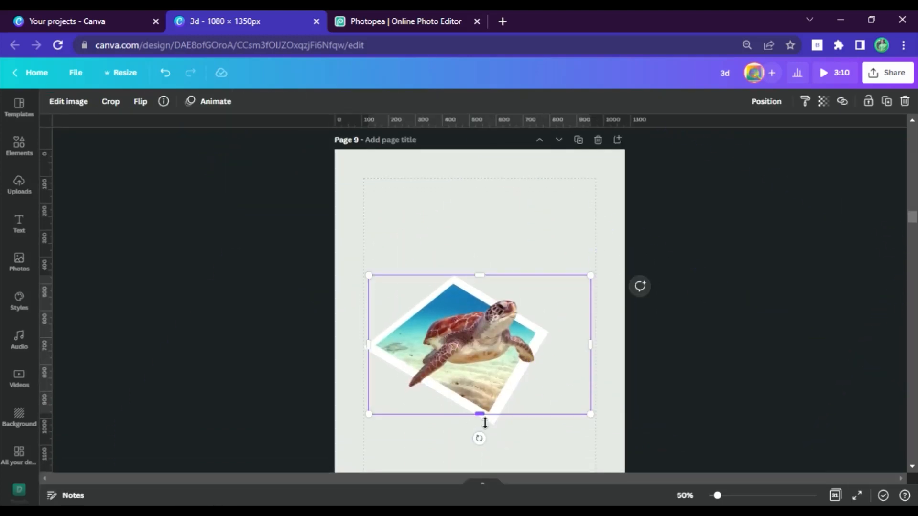
left_click_drag(483, 416, 497, 366)
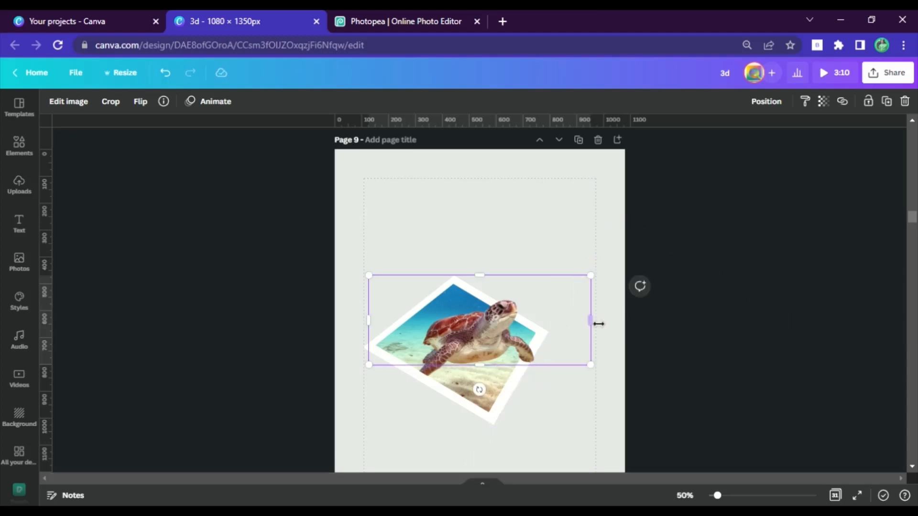
left_click_drag(591, 320, 536, 312)
left_click(688, 321)
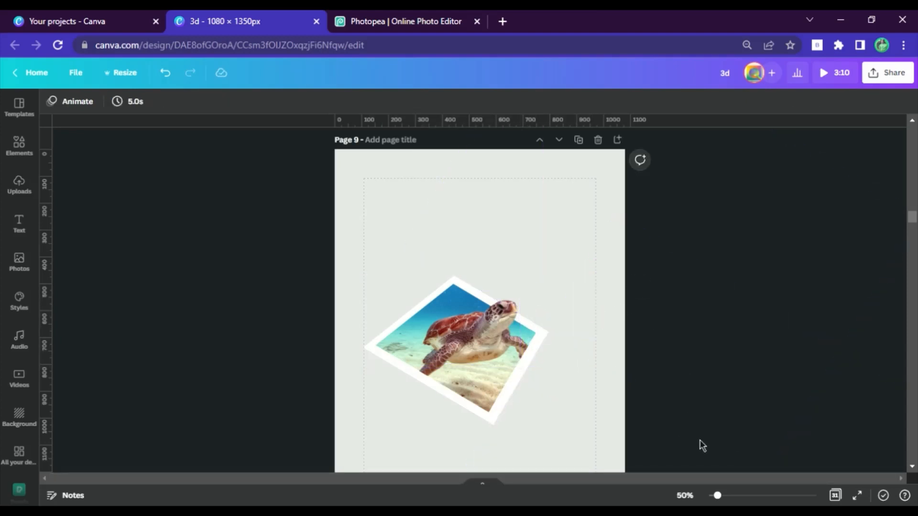
Select all the elements of the turtle composition and move them together slightly up and to the right on page 9
left_click_drag(702, 445, 239, 182)
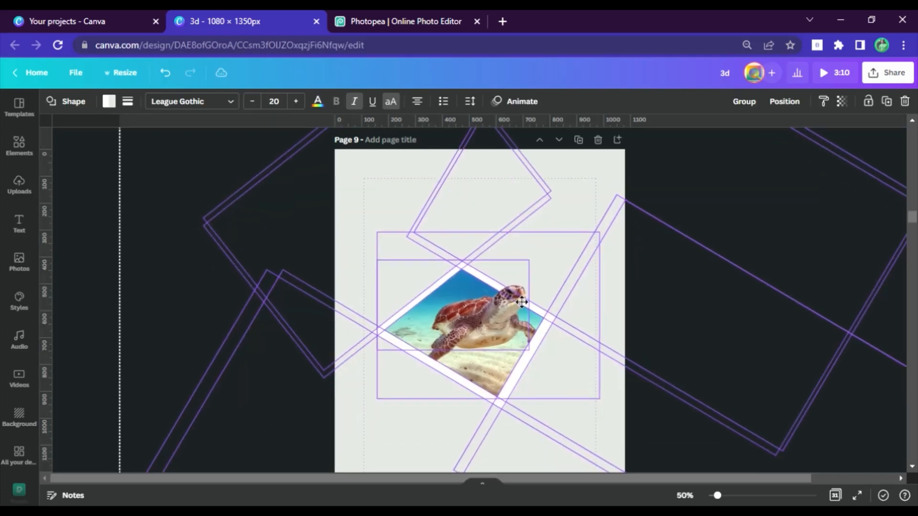
left_click(137, 191)
scroll(583, 267, "down", 5)
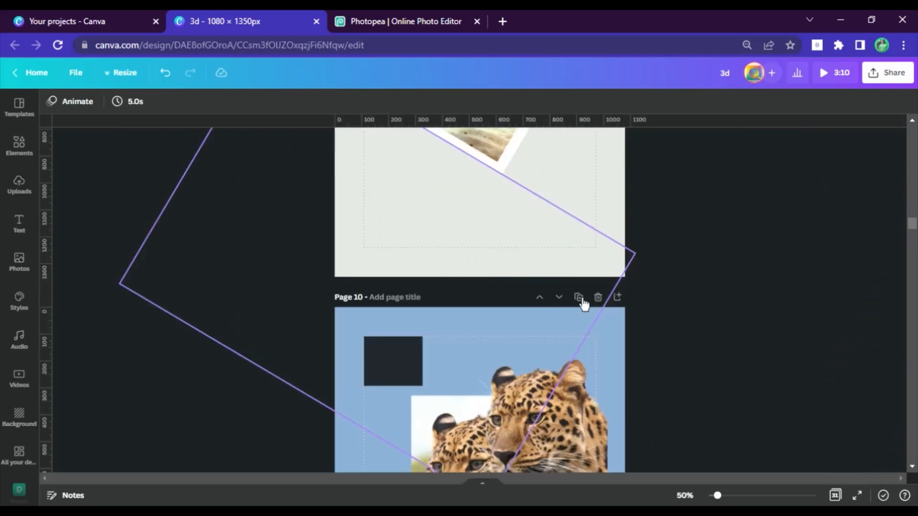
scroll(571, 265, "up", 6)
scroll(502, 380, "down", 3)
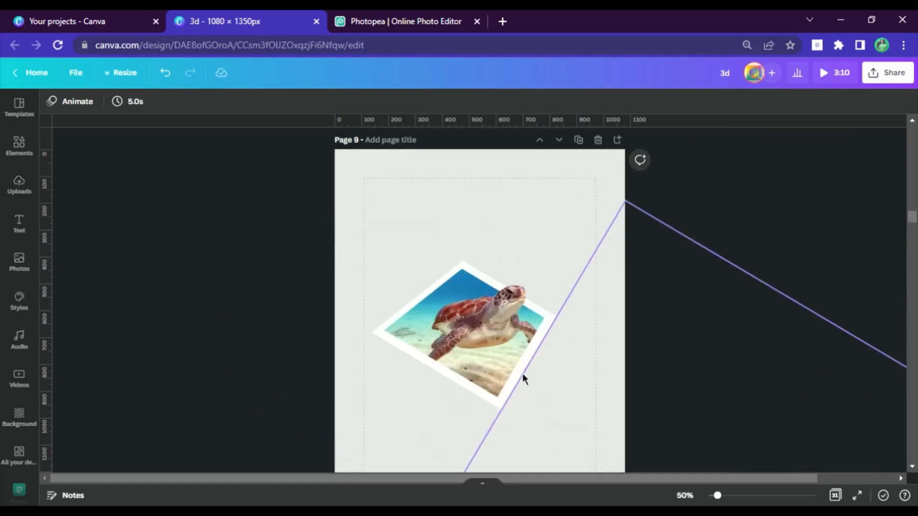
Download only page 9 as a PNG at size 1 (1080 × 1350 px)
left_click(901, 80)
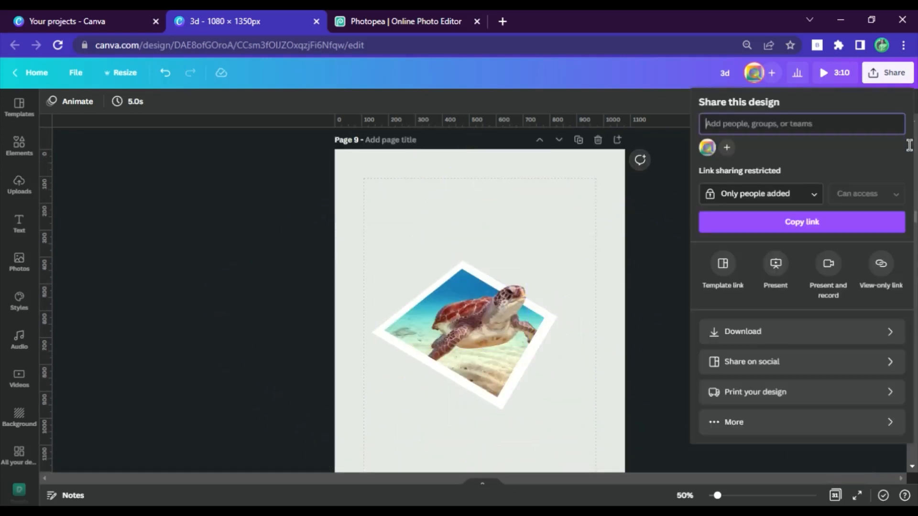
left_click(884, 333)
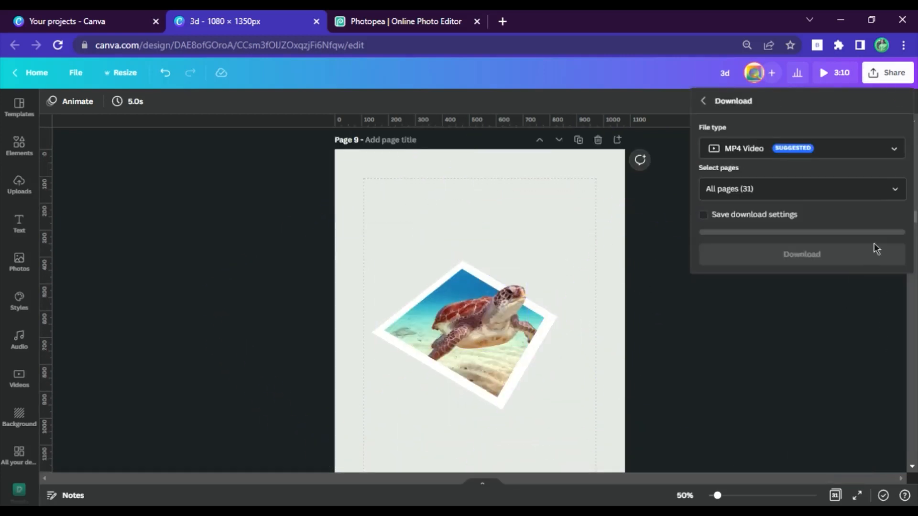
left_click(867, 151)
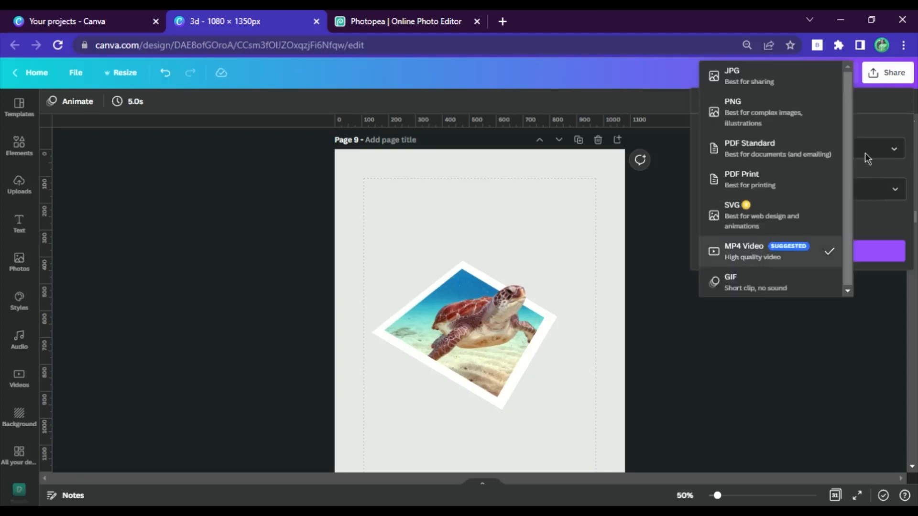
left_click(787, 118)
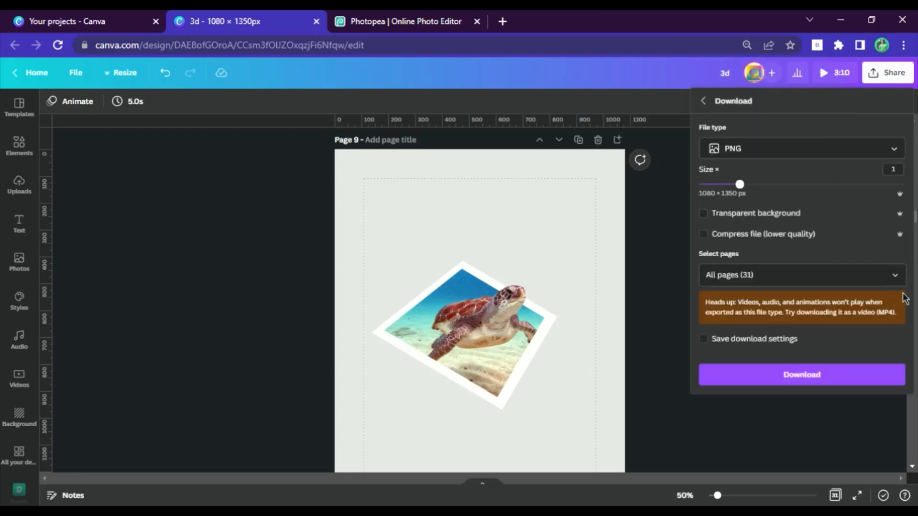
left_click(895, 277)
scroll(812, 326, "down", 7)
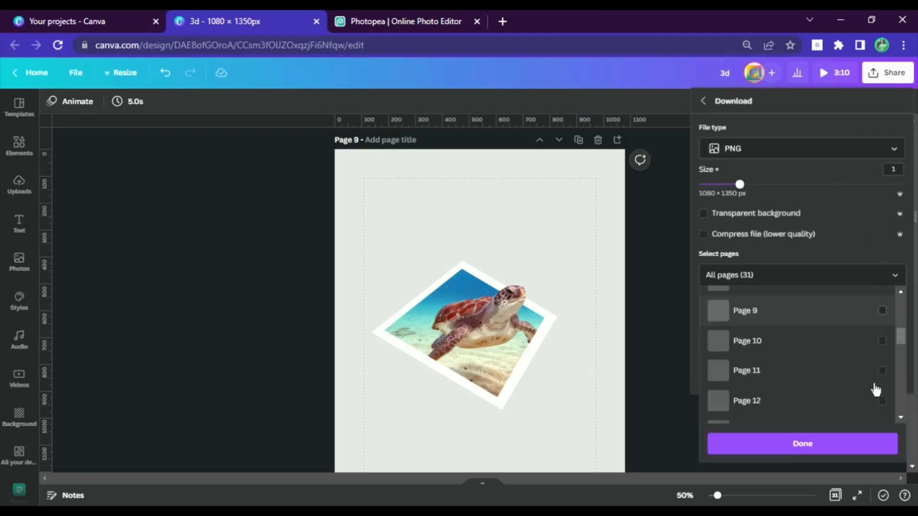
scroll(819, 349, "up", 3)
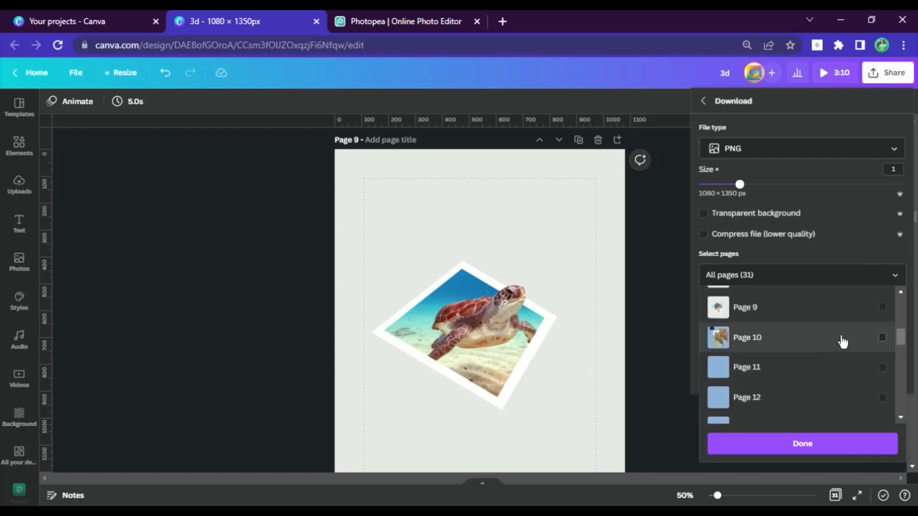
left_click(883, 307)
left_click(731, 445)
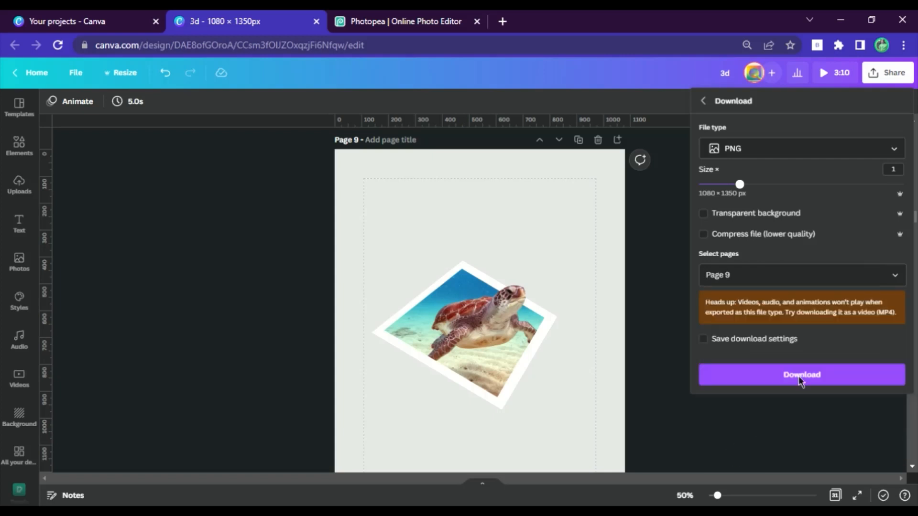
left_click(808, 385)
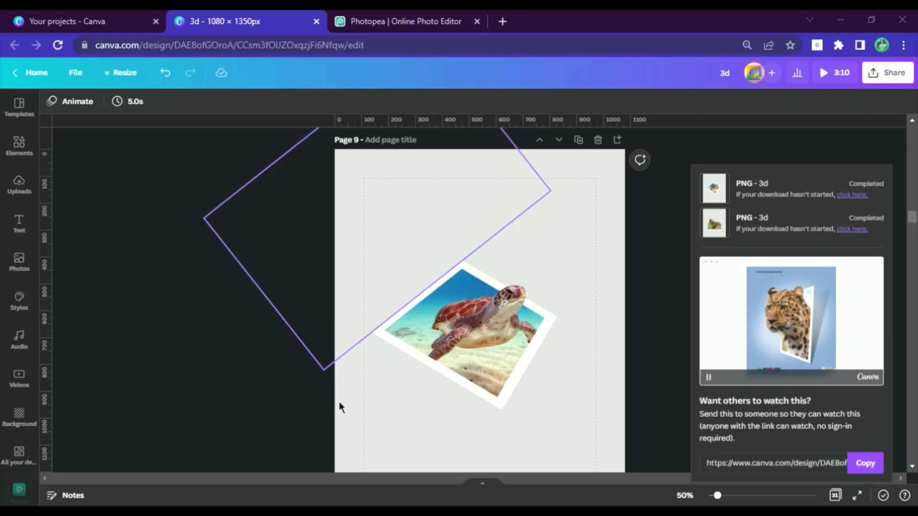
Enlarge the dark rectangle on page 10 until it spans beyond the page's left edge, and fill it white
scroll(553, 239, "down", 8)
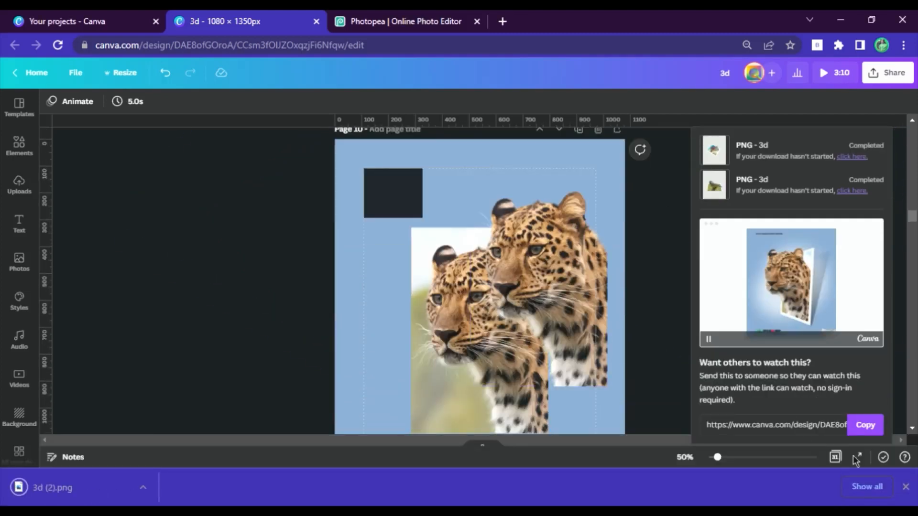
left_click(905, 487)
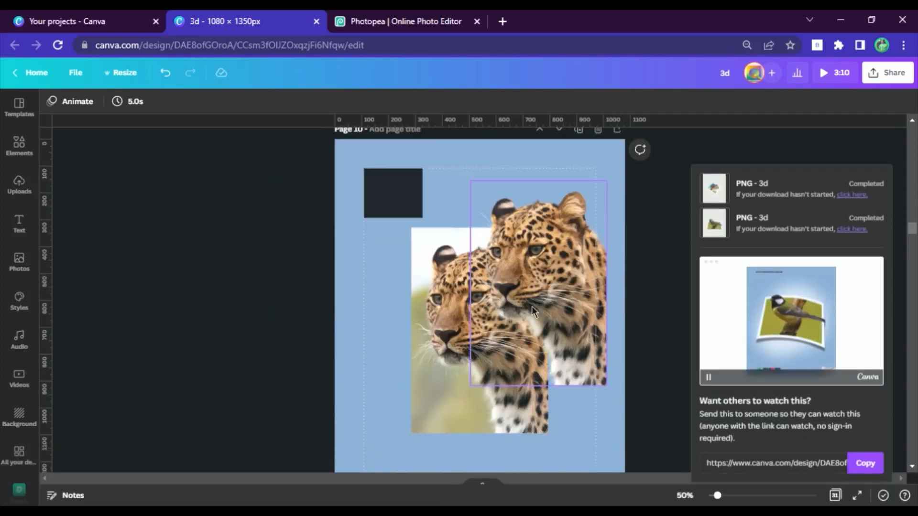
left_click(376, 196)
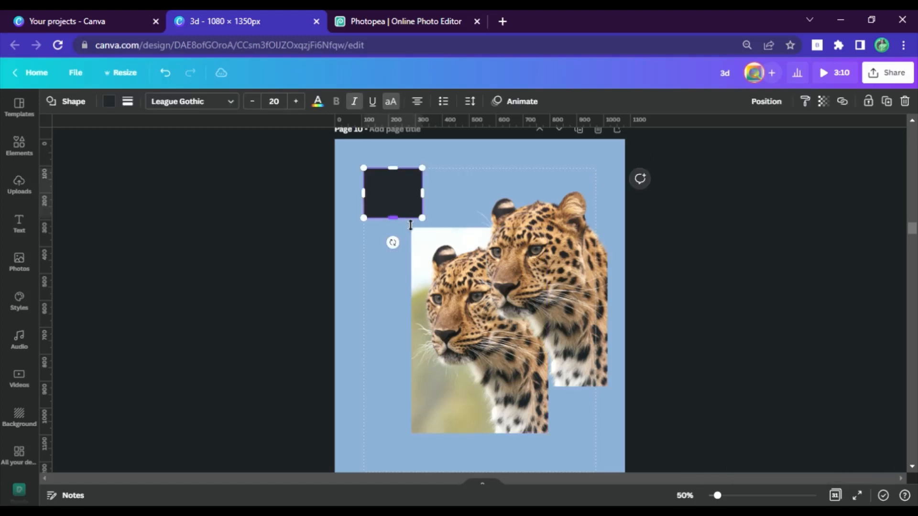
left_click_drag(396, 254, 392, 408)
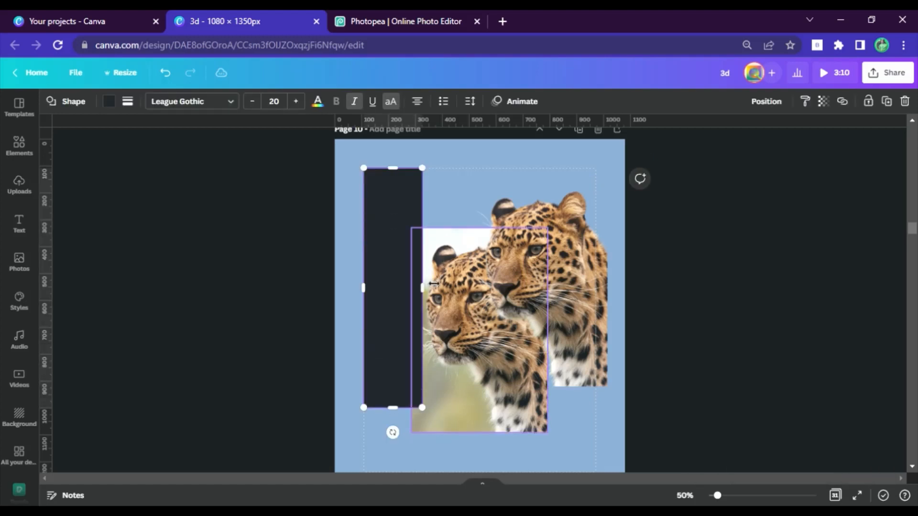
left_click_drag(423, 287, 594, 285)
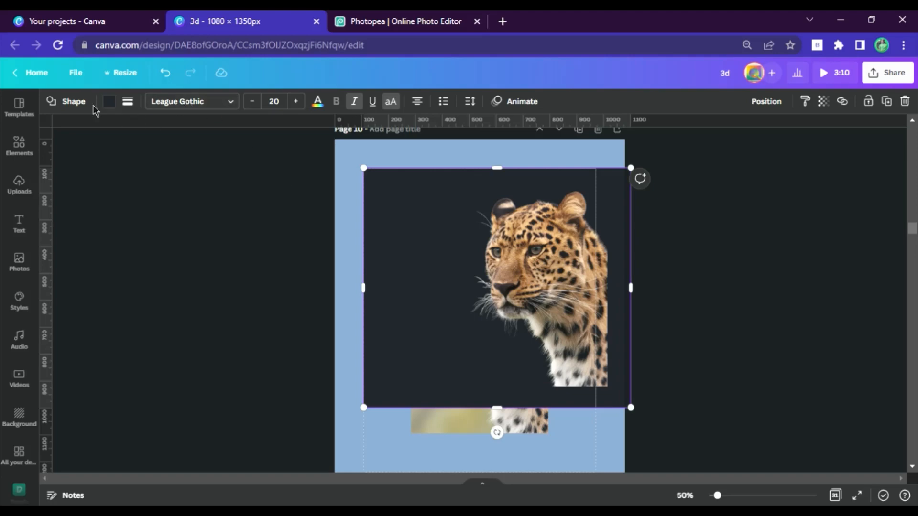
left_click(128, 101)
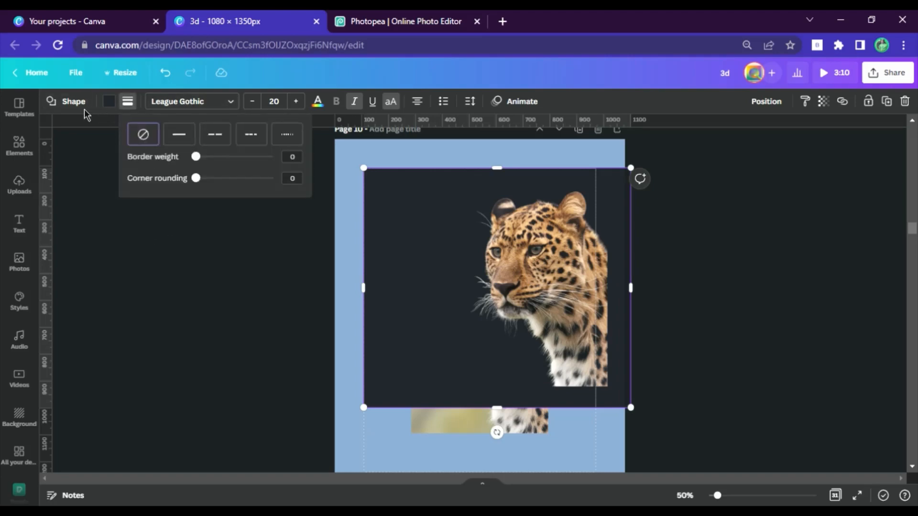
left_click(109, 101)
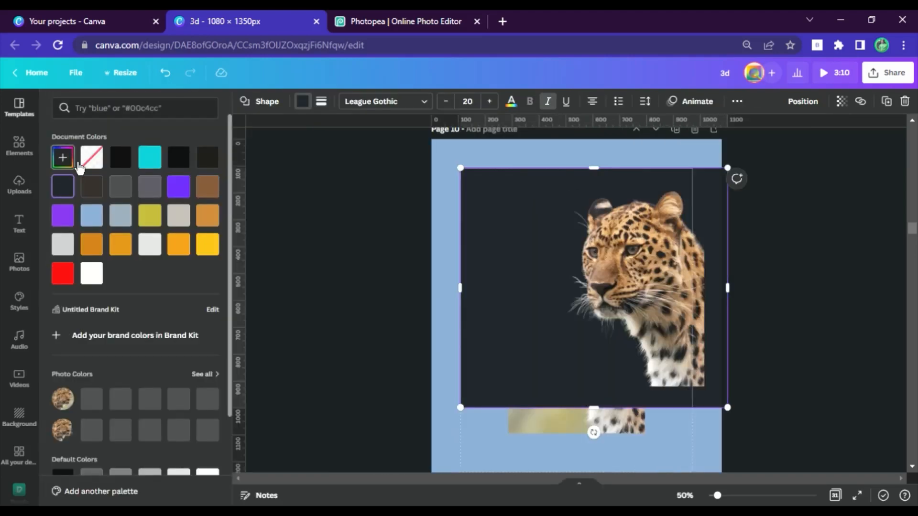
left_click(92, 275)
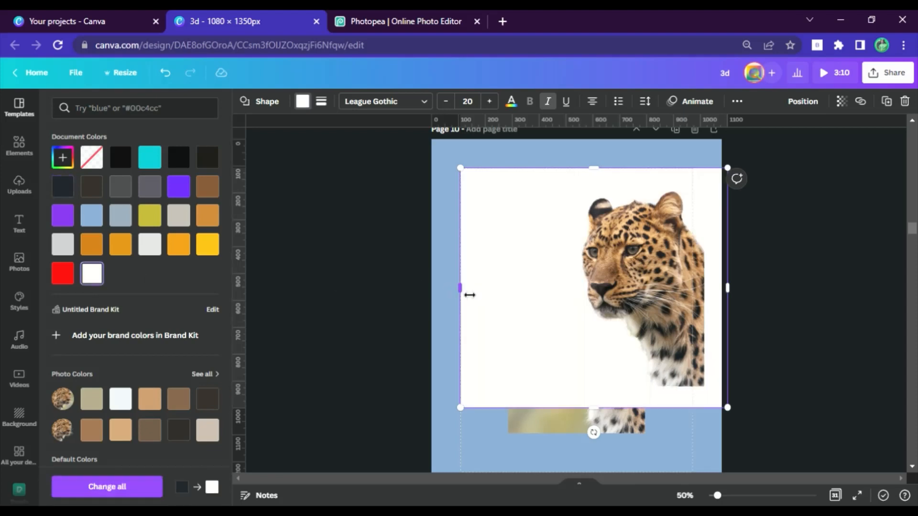
left_click_drag(470, 295, 399, 293)
Rotate the white rectangle about -10°, move the leopard cut-out aside, and widen the rectangle to cover the photo's top edge at a slant
left_click_drag(568, 441, 610, 452)
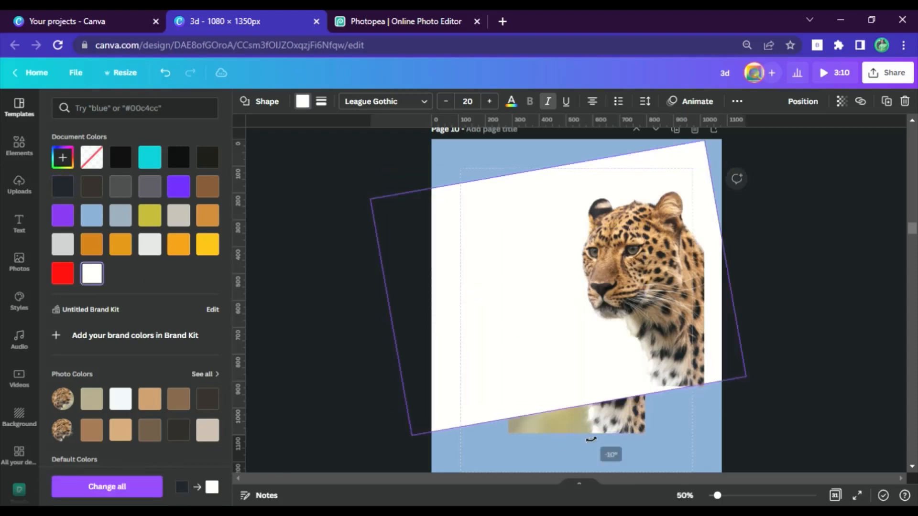
left_click(584, 299)
left_click_drag(584, 298, 632, 427)
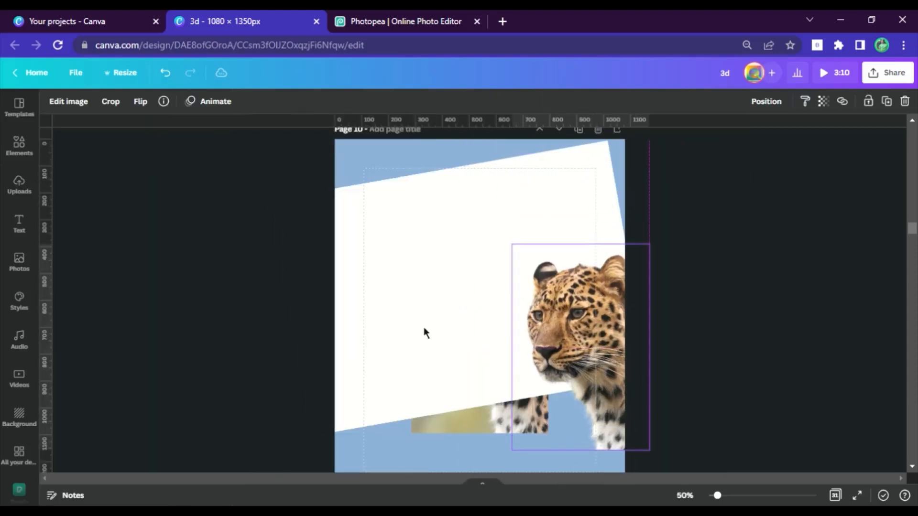
left_click(431, 297)
left_click_drag(430, 297, 412, 205)
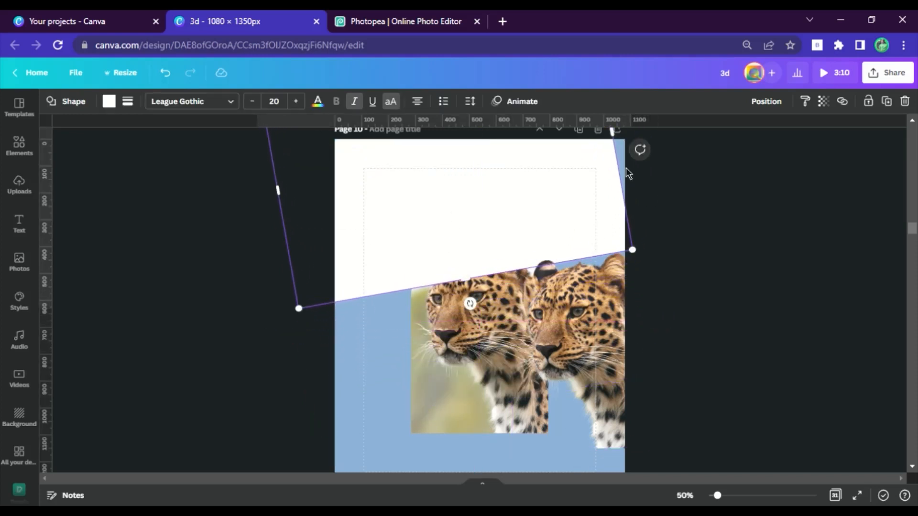
left_click_drag(625, 182, 649, 176)
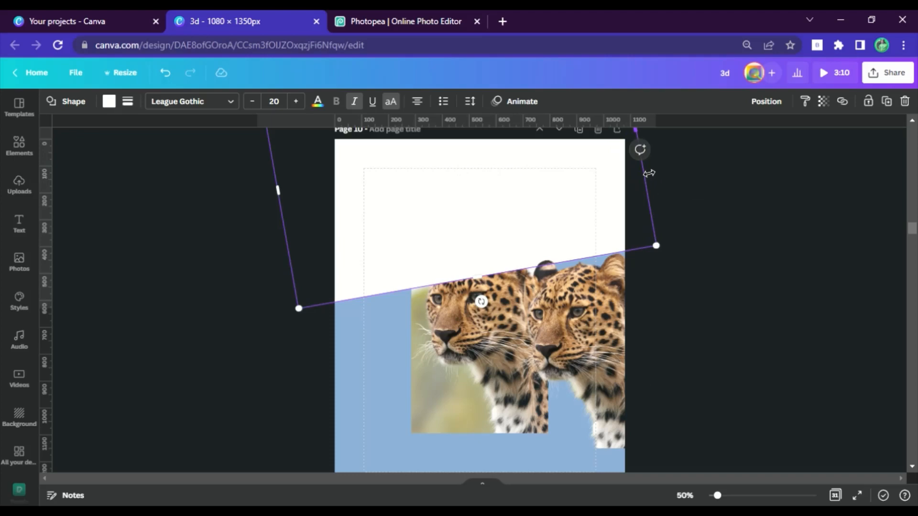
Duplicate the tilted white rectangle, tilt the copy the opposite way and place it over the photo's bottom edge
left_click_drag(480, 180, 474, 261)
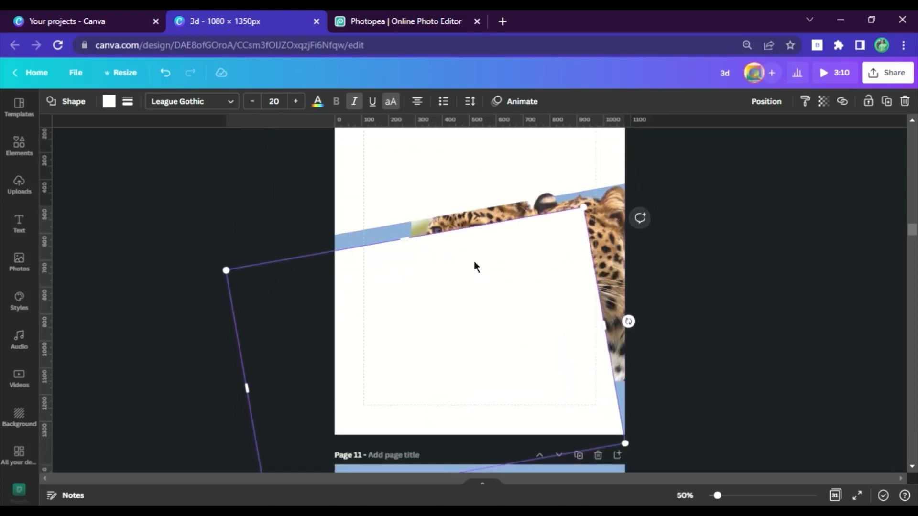
left_click_drag(512, 319, 552, 343)
left_click_drag(676, 354, 686, 422)
left_click_drag(527, 310, 545, 401)
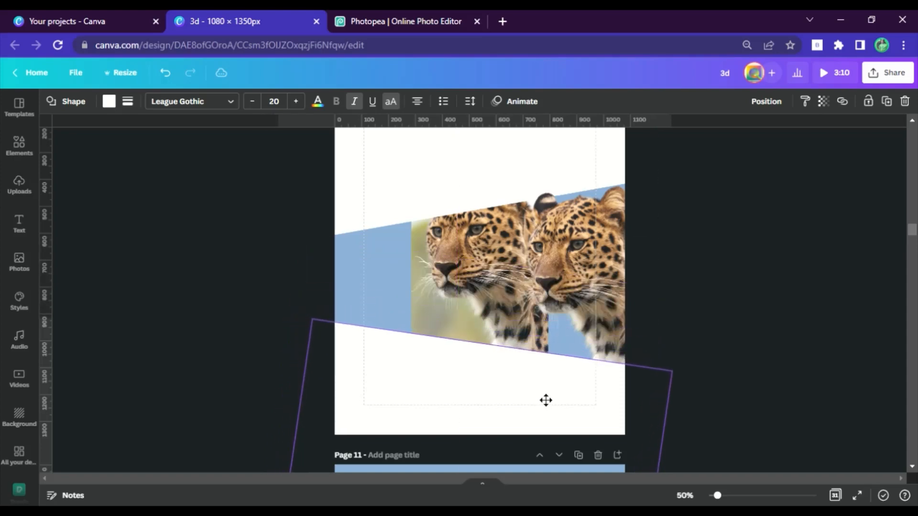
Duplicate the upper white rectangle, straighten the copy upright and place it over the left part of the leopard photo
left_click(432, 187)
left_click_drag(437, 178, 282, 371)
left_click_drag(347, 431, 313, 432)
left_click_drag(392, 289, 410, 298)
Align the leopard cut-out exactly over the leopard in the photo and bring it to the front
left_click_drag(607, 266, 520, 263)
left_click(766, 102)
left_click(612, 162)
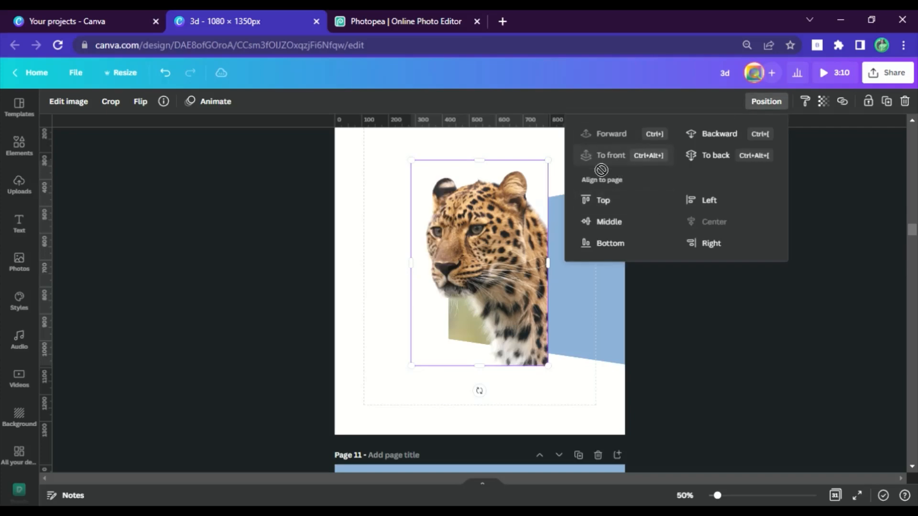
left_click(282, 211)
Crop the bottom of the leopard cut-out so it ends at the photo's slanted lower edge
left_click(510, 360)
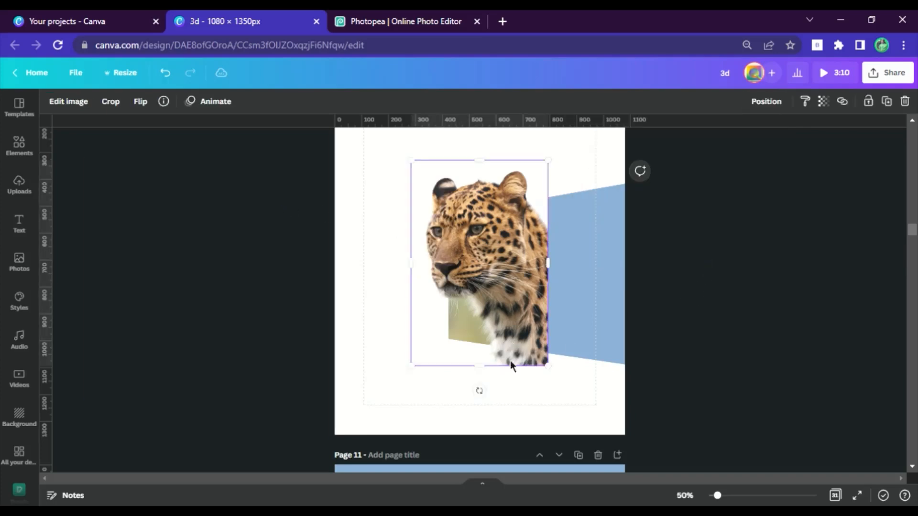
left_click_drag(537, 345, 539, 338)
left_click(798, 286)
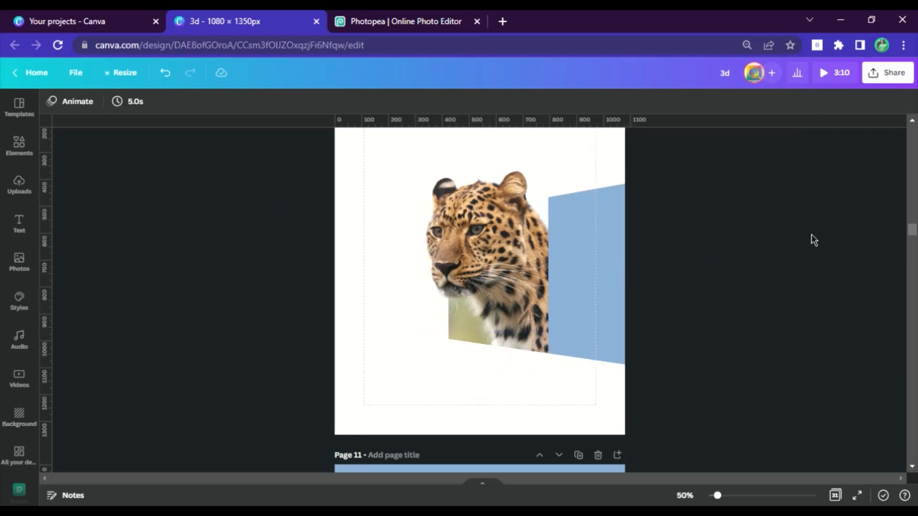
Copy the left white rectangle to the photo's right edge, and add another copy offset slightly outward and filled light grey
left_click(382, 327)
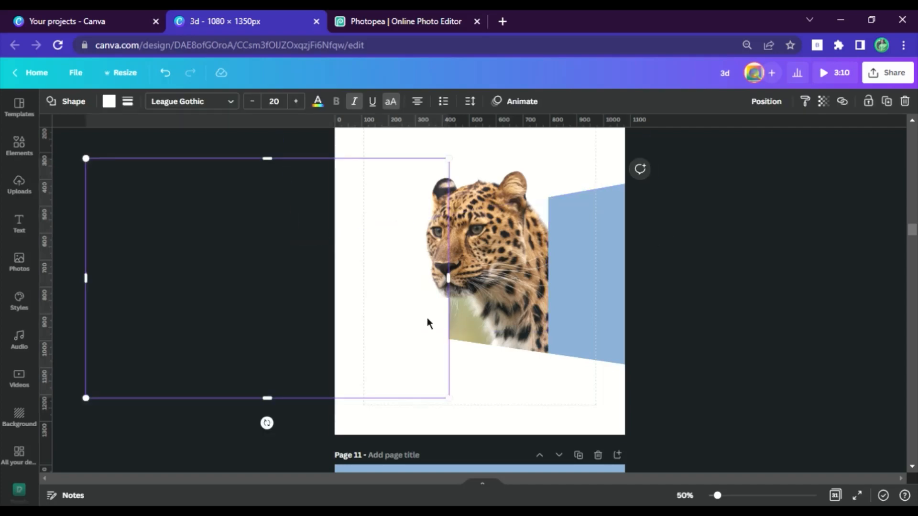
left_click_drag(331, 290, 790, 283)
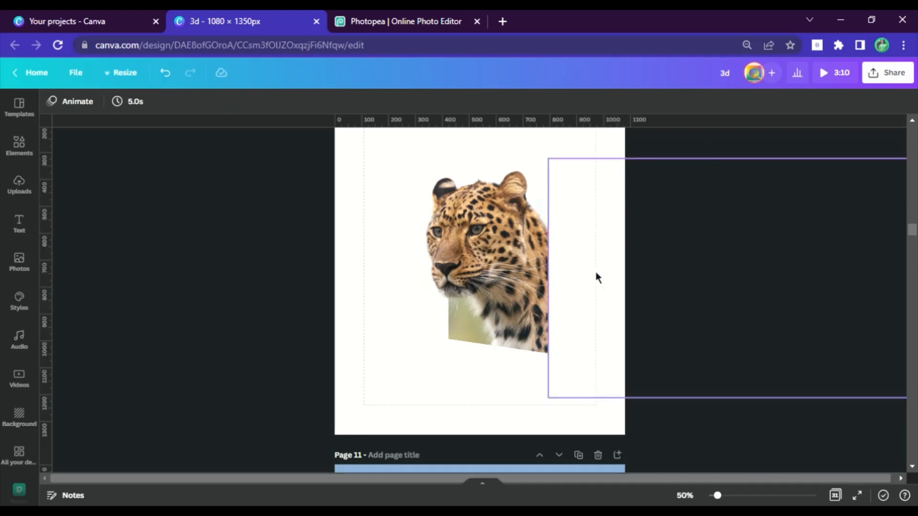
left_click_drag(592, 279, 607, 281)
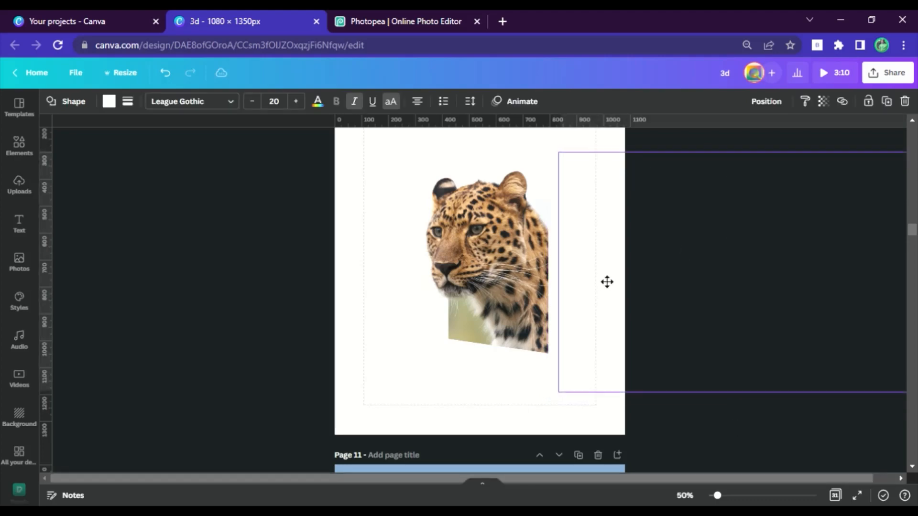
left_click(109, 102)
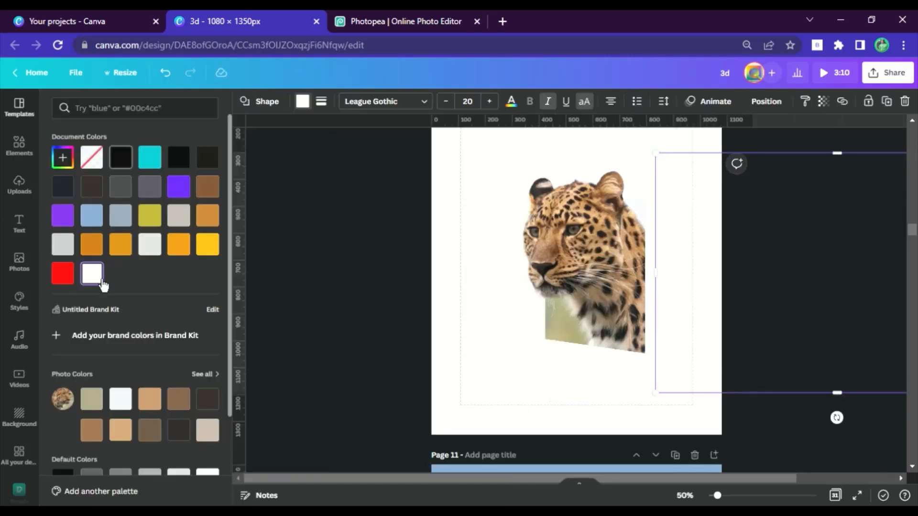
left_click(149, 245)
Duplicate the bottom and left white rectangles, offset each copy slightly outward and fill the copies light grey
left_click(557, 396)
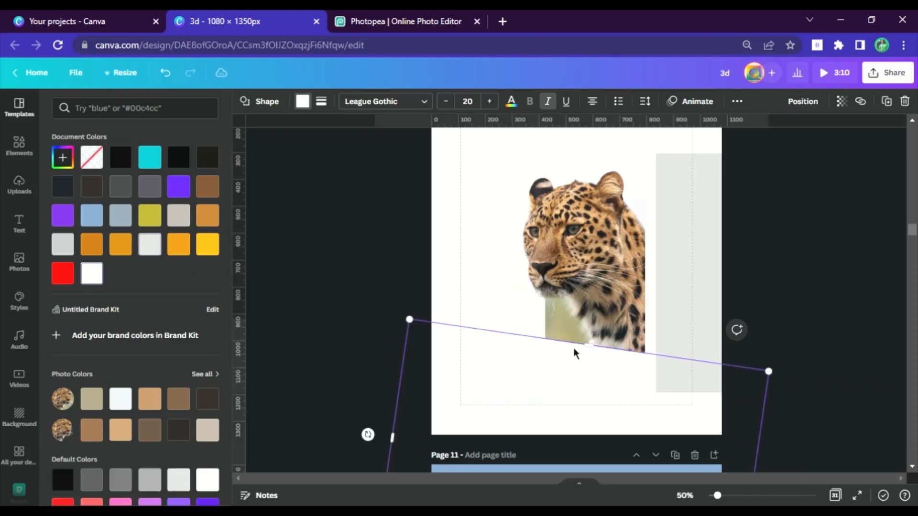
left_click_drag(604, 388, 602, 402)
left_click(150, 244)
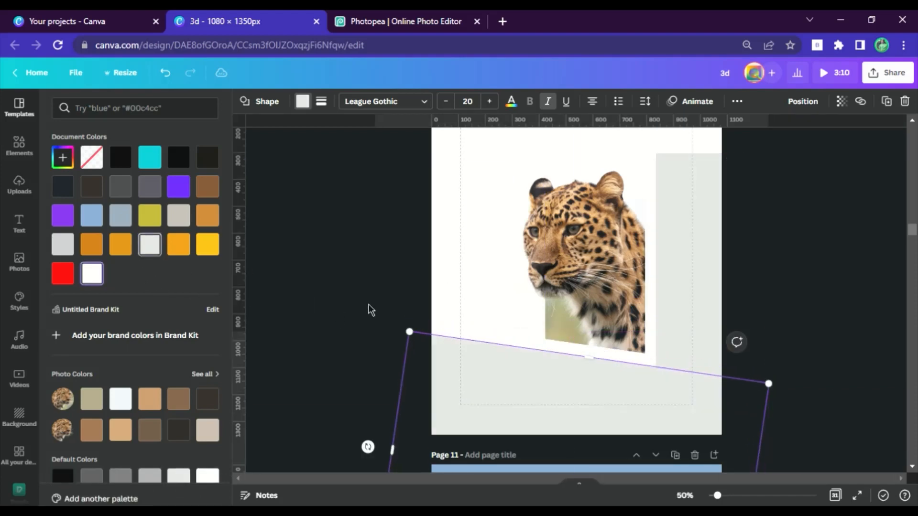
left_click(446, 275)
mouse_move(467, 275)
left_mouse_down()
mouse_move(444, 277)
mouse_move(460, 277)
left_mouse_up()
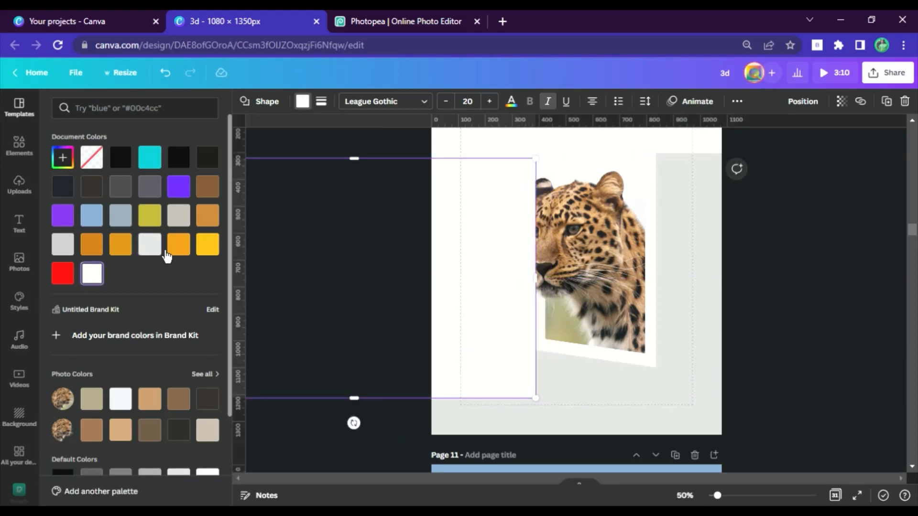
left_click(165, 255)
Duplicate the white rectangle above the photo, offset the copy slightly outward and fill it light grey to complete the frame
scroll(516, 242, "up", 3)
left_click(607, 240)
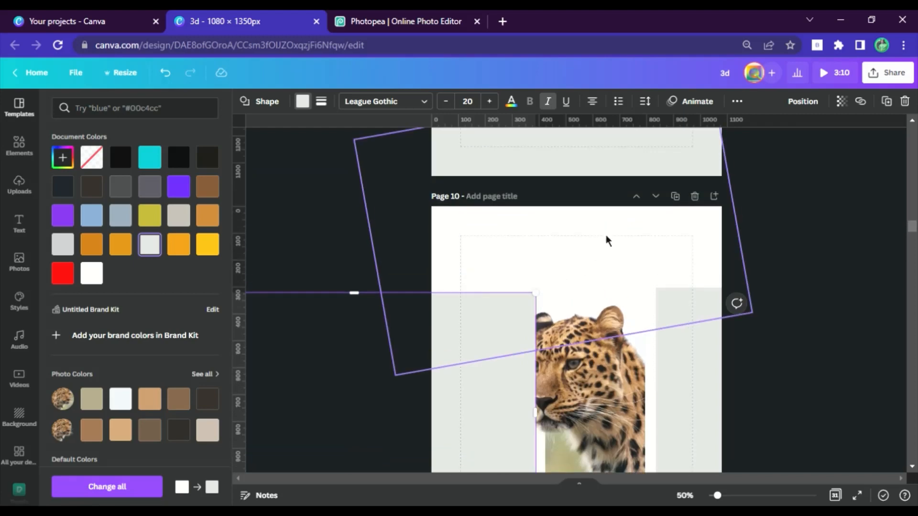
left_click_drag(606, 243, 603, 246)
left_click(159, 256)
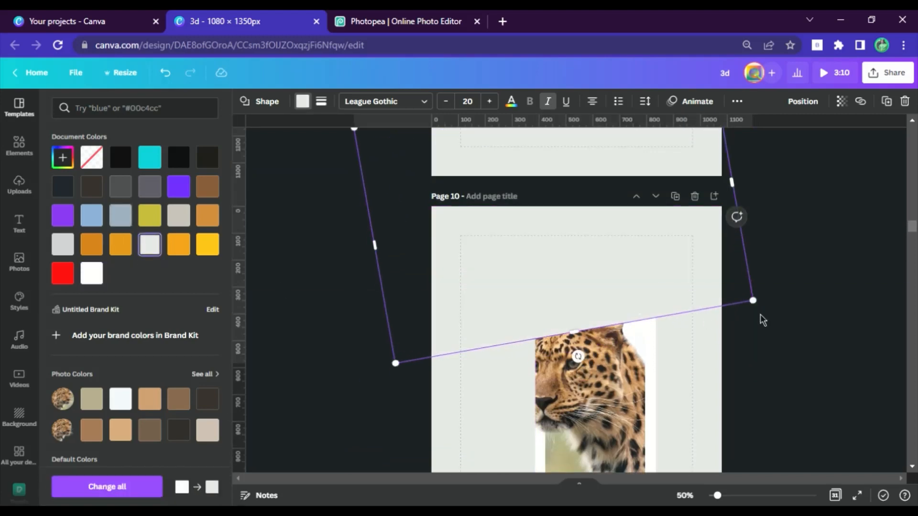
key("Escape")
Bring the leopard cut-out to the front so its head overlaps the frame
left_click(497, 390)
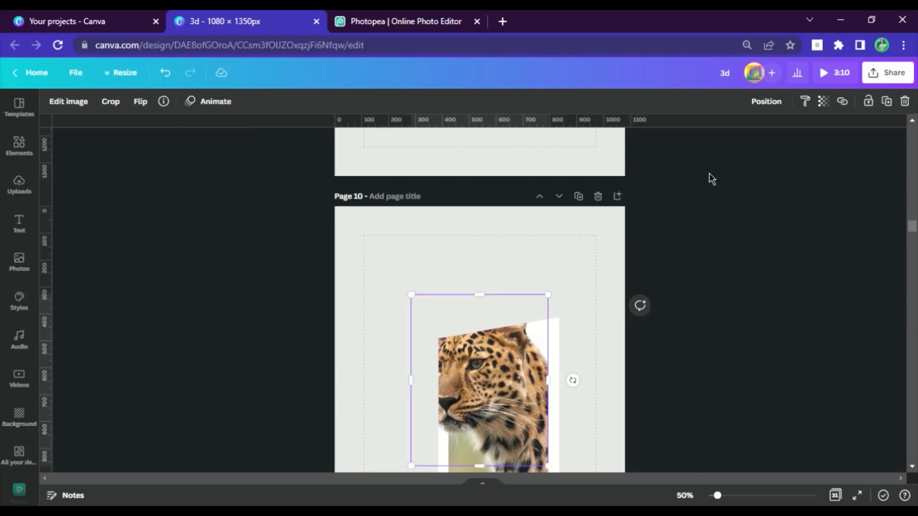
left_click(775, 102)
left_click(596, 154)
left_click(229, 328)
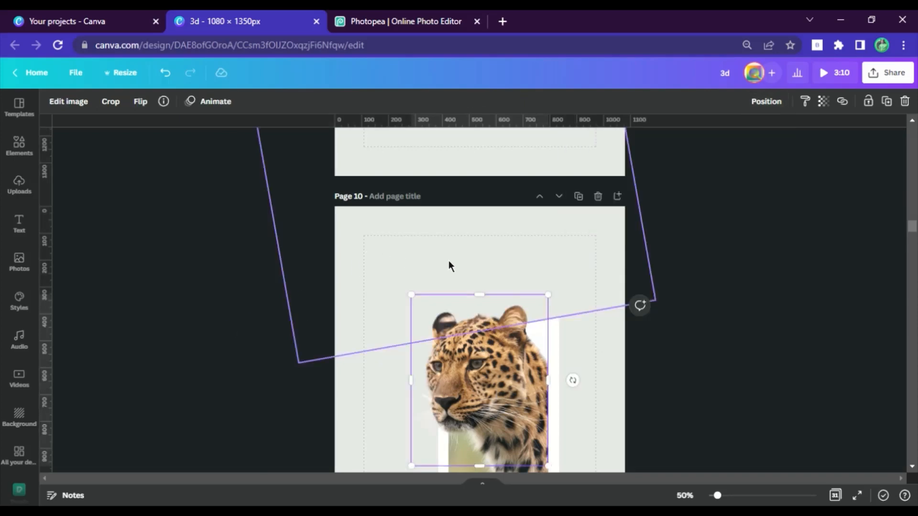
Select all the elements of the leopard composition and move them together slightly up and to the left on page 10
scroll(448, 266, "down", 5)
left_click(680, 396)
left_click_drag(706, 398, 390, 154)
left_click_drag(628, 258, 610, 242)
left_click(738, 242)
scroll(627, 263, "up", 1)
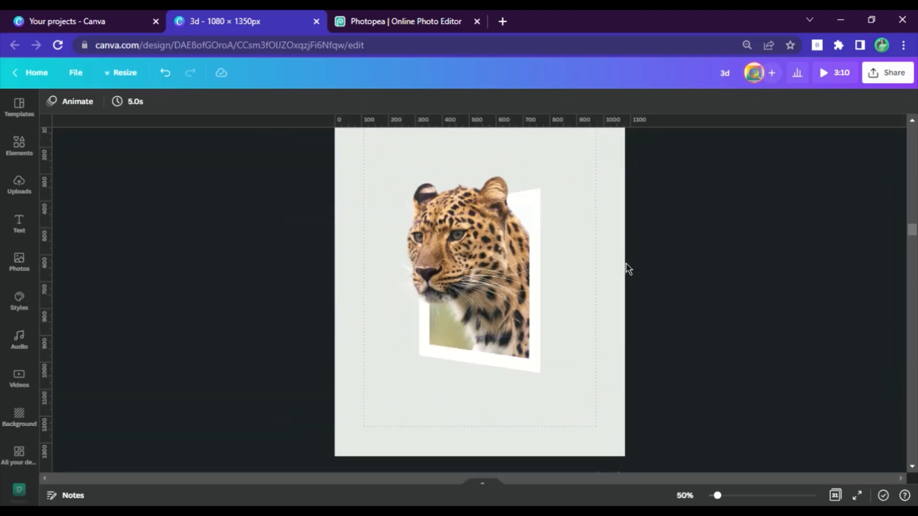
Download only page 10 as a PNG at size 1 (1080 × 1350 px)
scroll(626, 263, "up", 2)
left_click(898, 77)
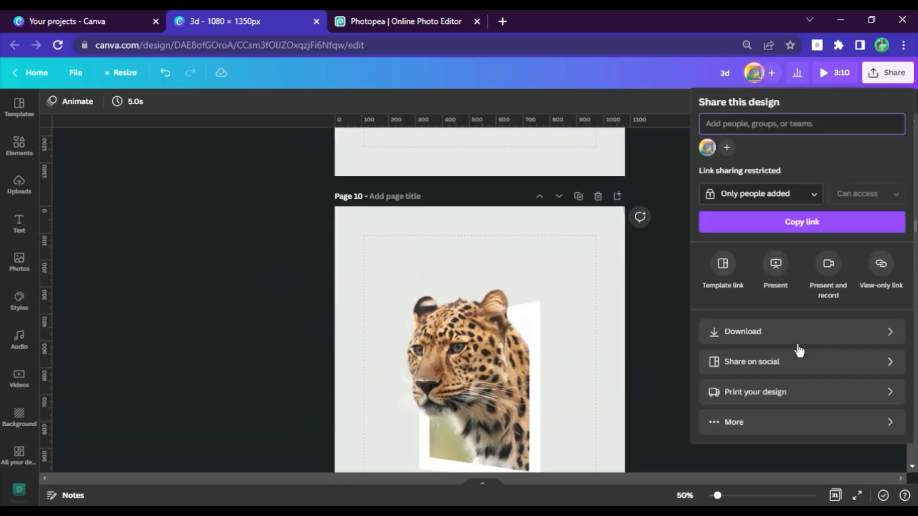
left_click(883, 340)
left_click(880, 149)
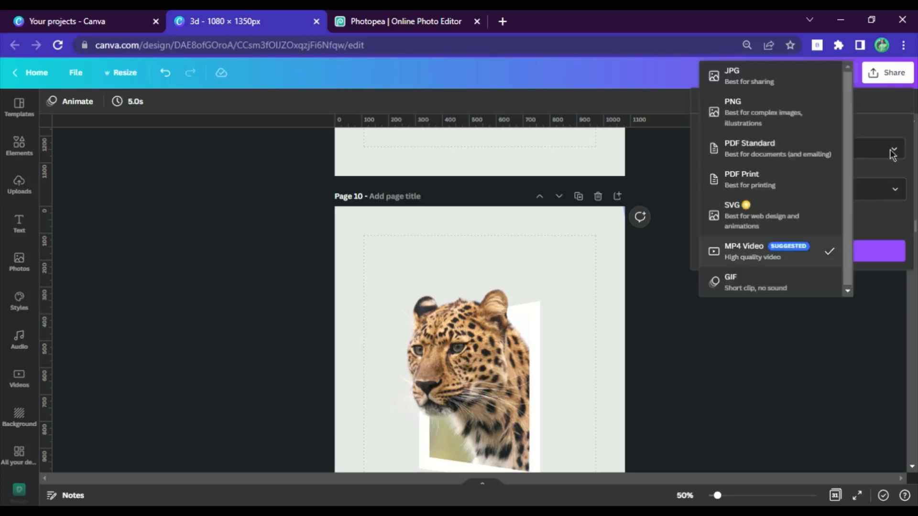
left_click(770, 106)
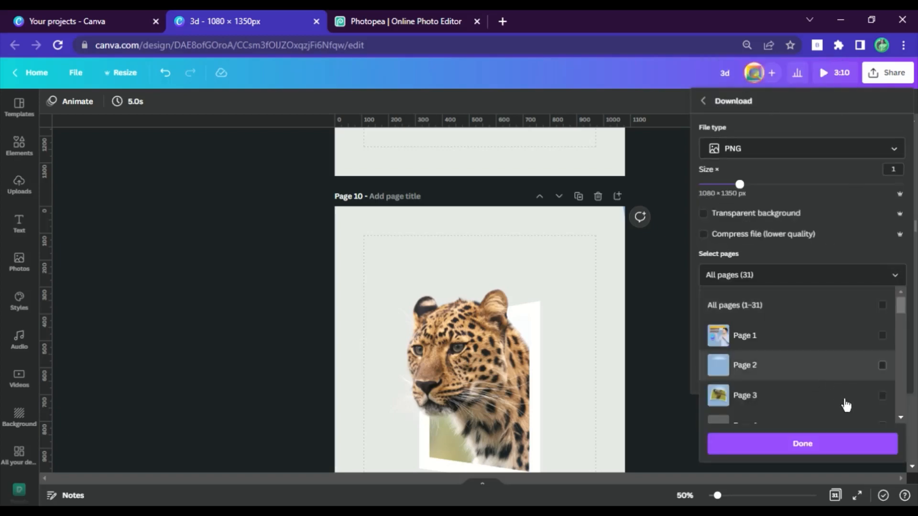
scroll(844, 403, "down", 5)
left_click(882, 339)
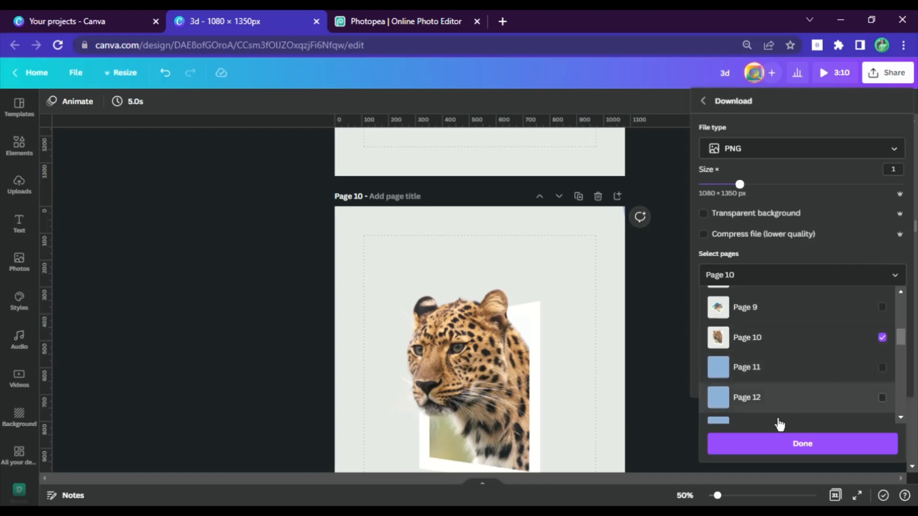
left_click(732, 444)
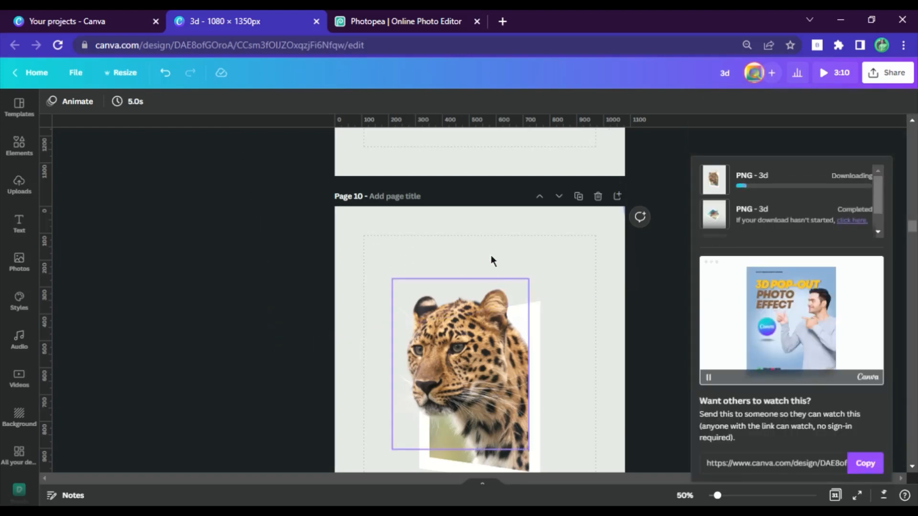
scroll(644, 245, "down", 2)
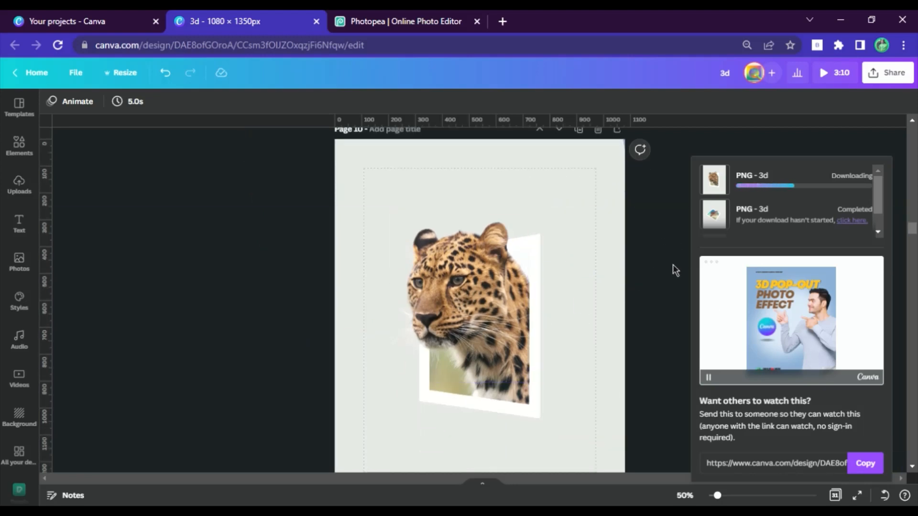
Review the pop-out designs on the pages above the leopard, back to the finished bird example on page 3
scroll(639, 233, "down", 2)
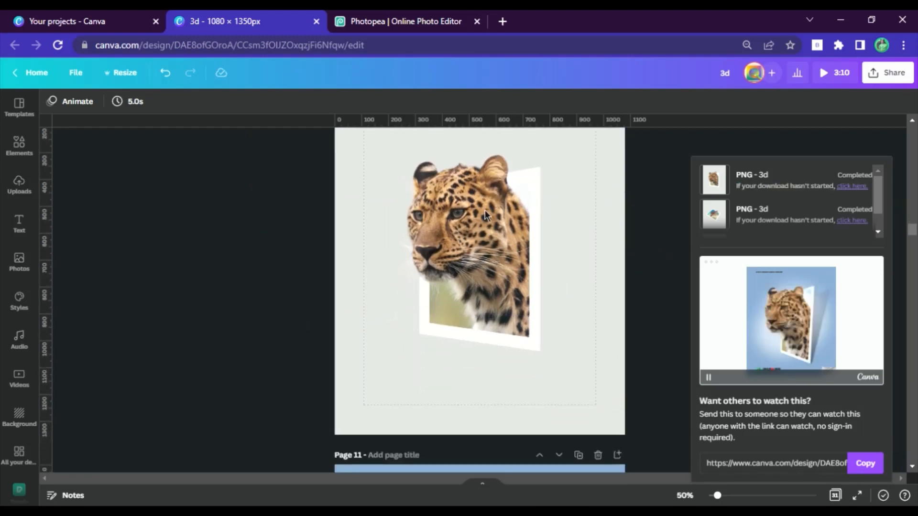
scroll(485, 215, "up", 15)
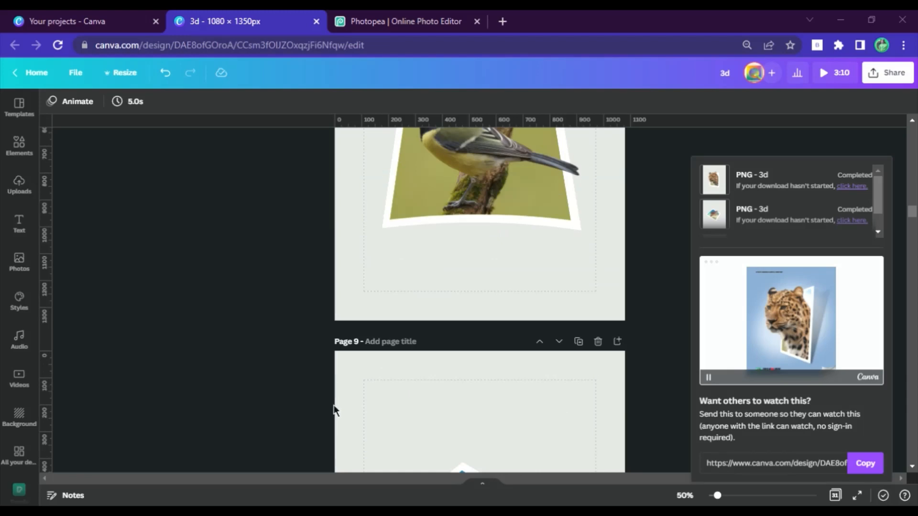
scroll(550, 300, "up", 4)
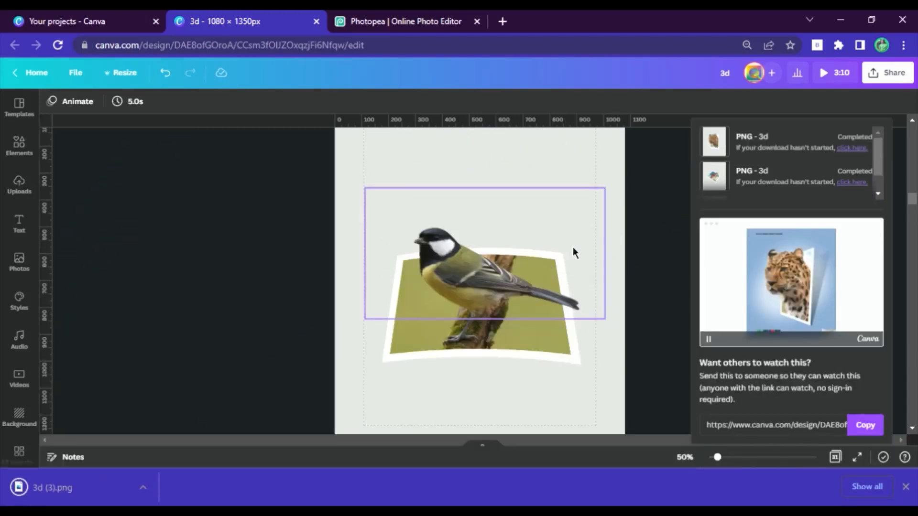
scroll(574, 247, "up", 10)
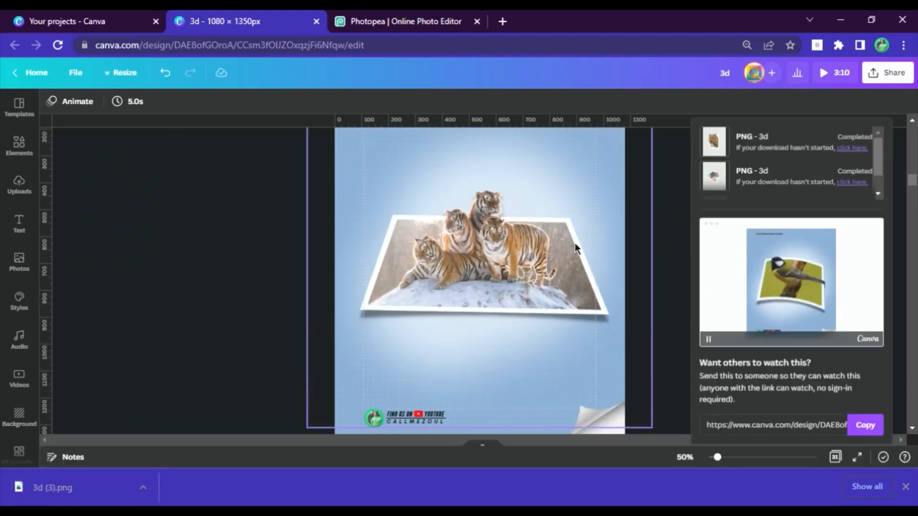
scroll(574, 243, "up", 10)
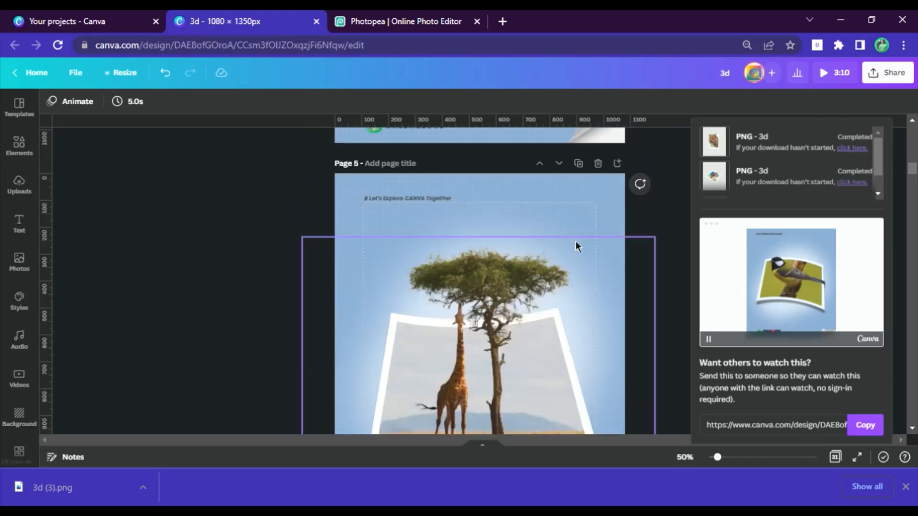
scroll(575, 241, "up", 6)
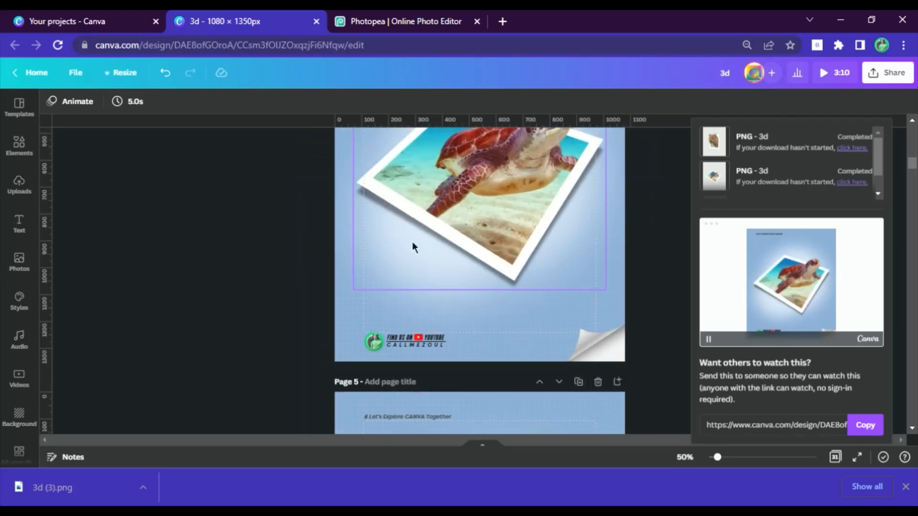
scroll(412, 242, "up", 10)
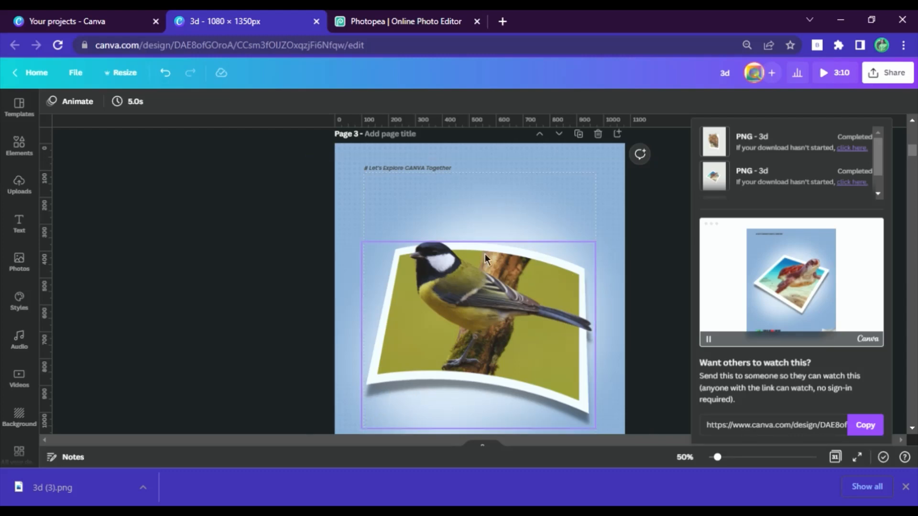
Switch to Photopea and erase the light grey background around the framed bird with a Magic Wand selection
left_click(382, 22)
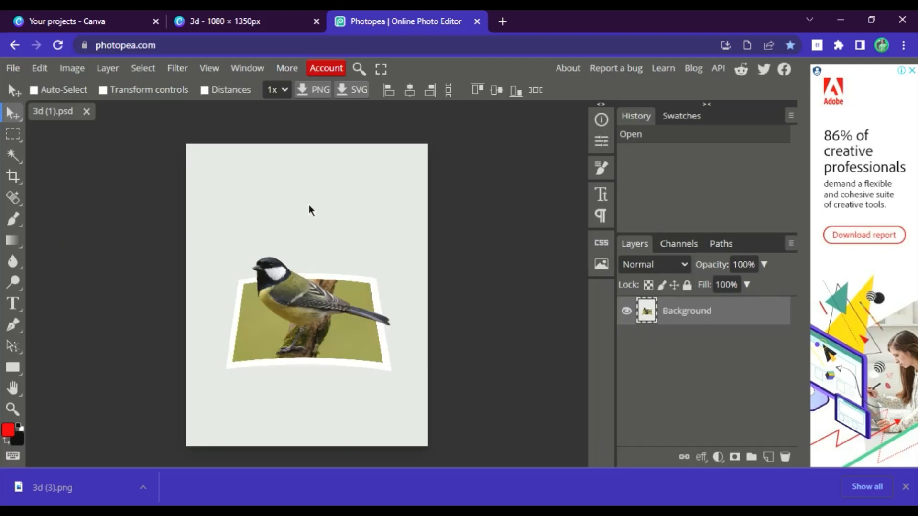
left_click(13, 156)
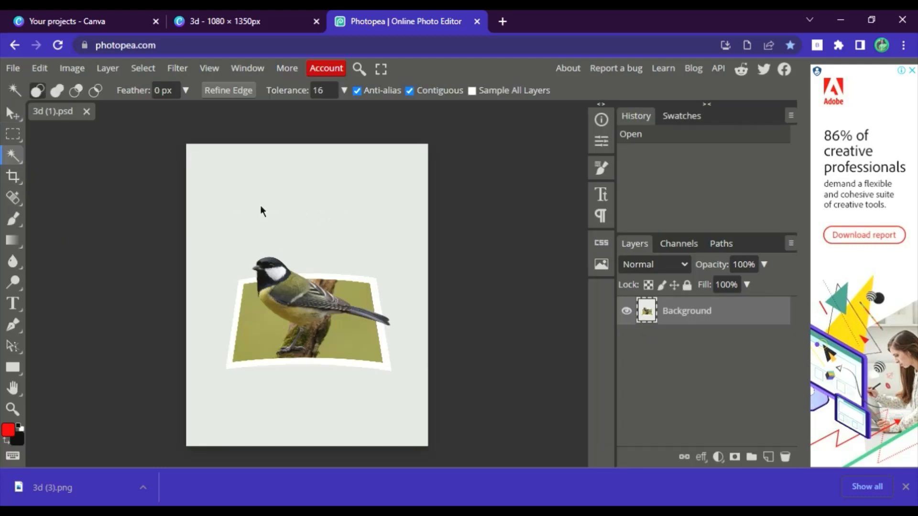
left_click(261, 207)
key("Delete")
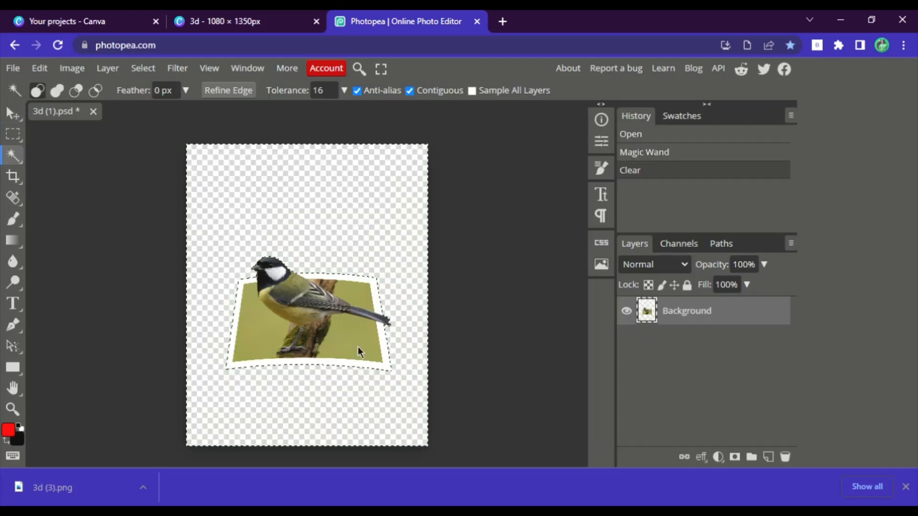
Export the transparent bird picture as a PNG named 3d (1) at 1080 × 1350 px and 100% quality
left_click(9, 67)
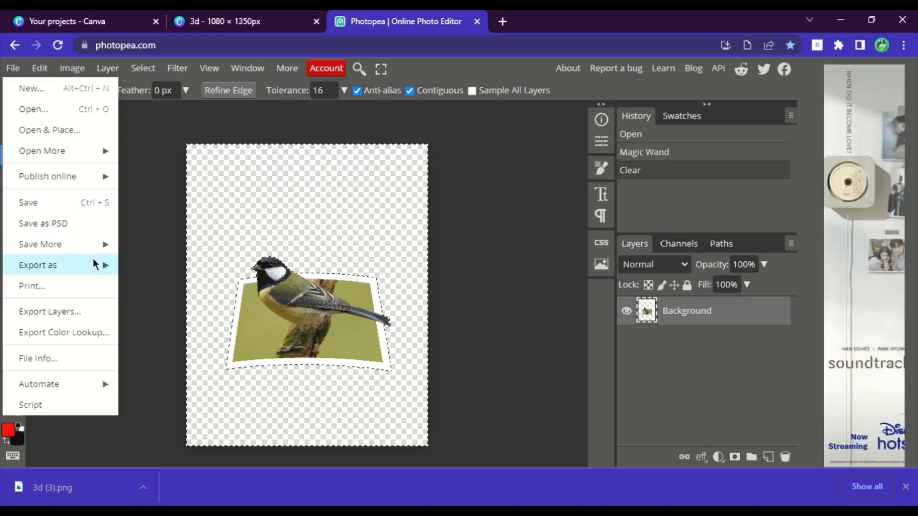
mouse_move(99, 265)
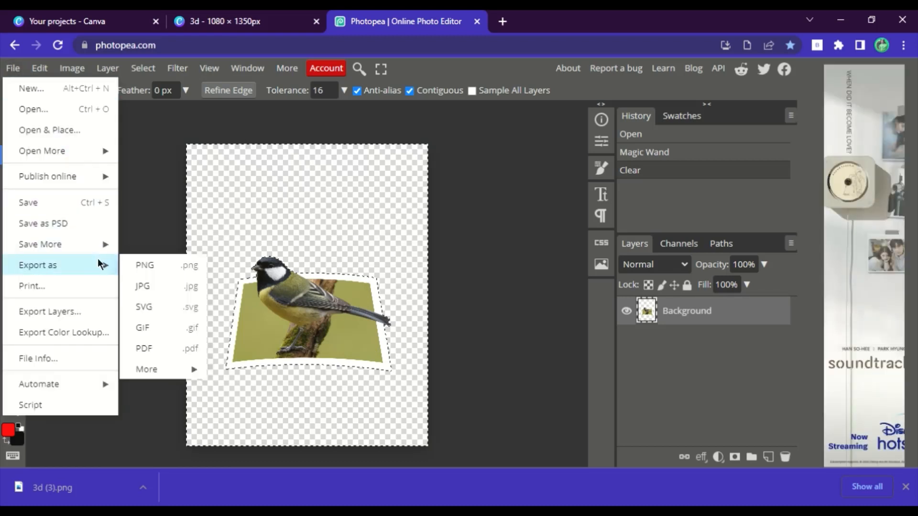
left_click(141, 266)
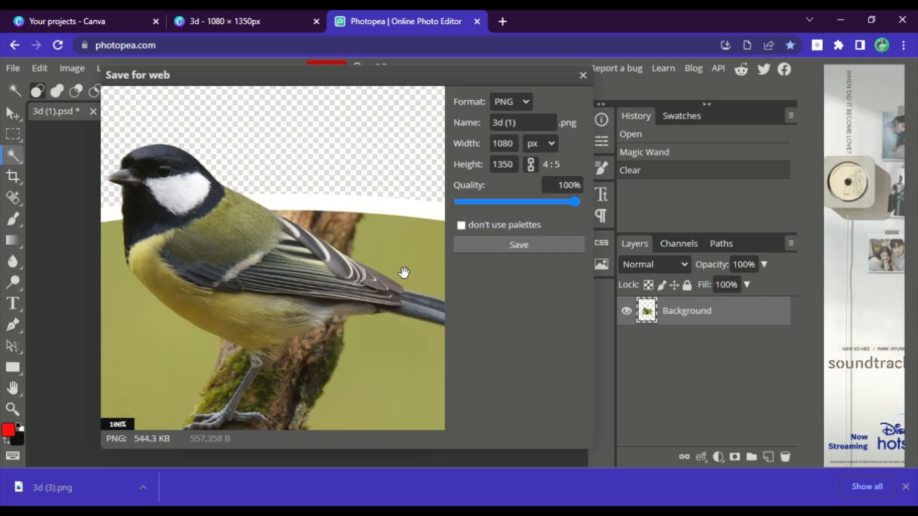
left_click(487, 253)
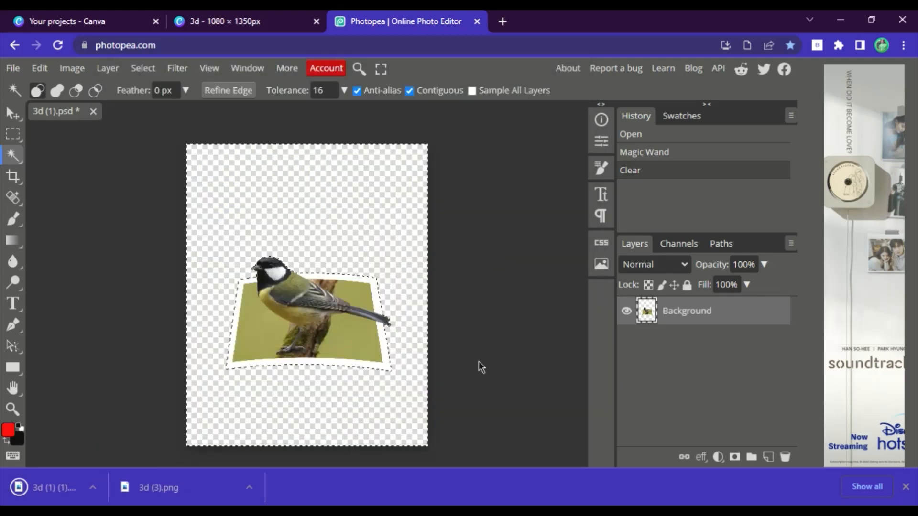
Switch back to the Canva design and add a blank page directly after the bird composition on page 8
left_click(262, 21)
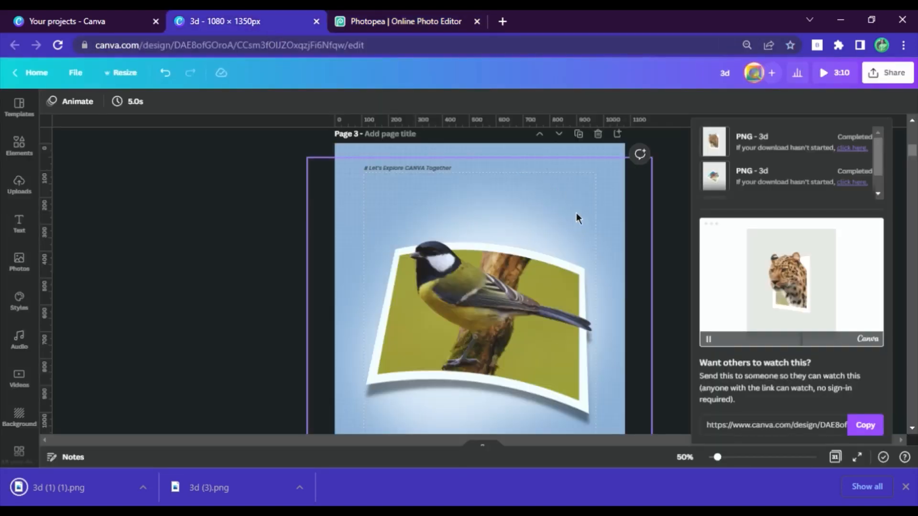
scroll(583, 197, "down", 5)
scroll(585, 196, "down", 20)
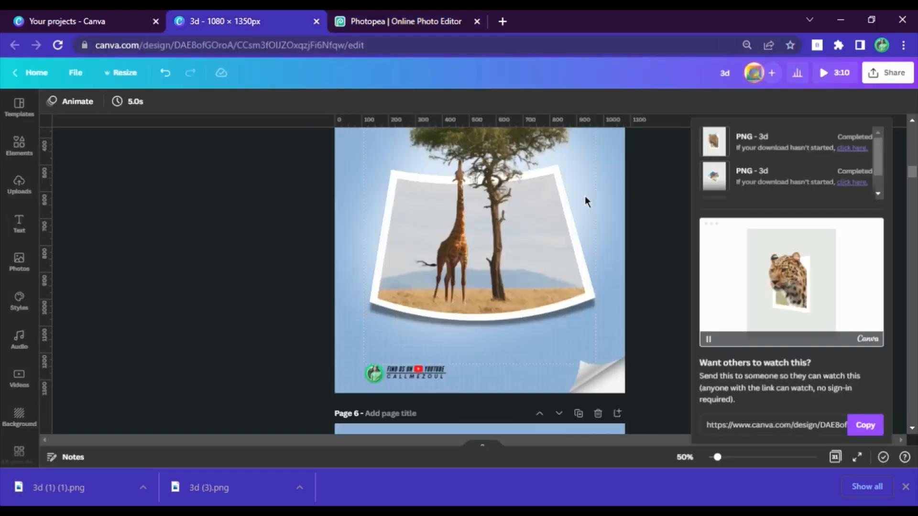
scroll(584, 196, "down", 10)
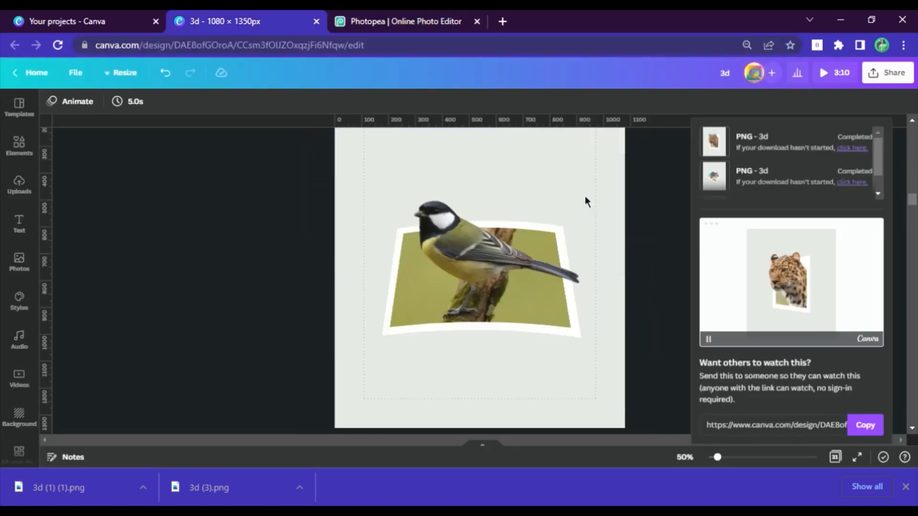
scroll(615, 282, "up", 3)
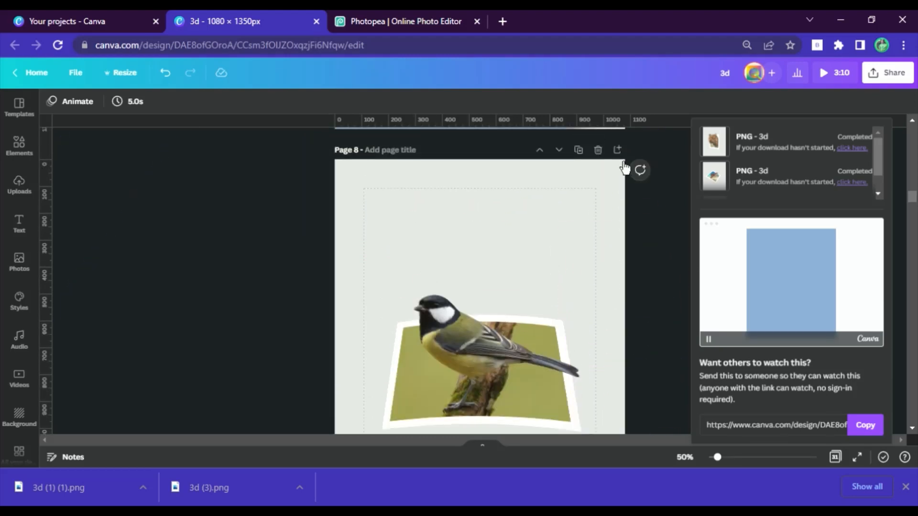
left_click(618, 150)
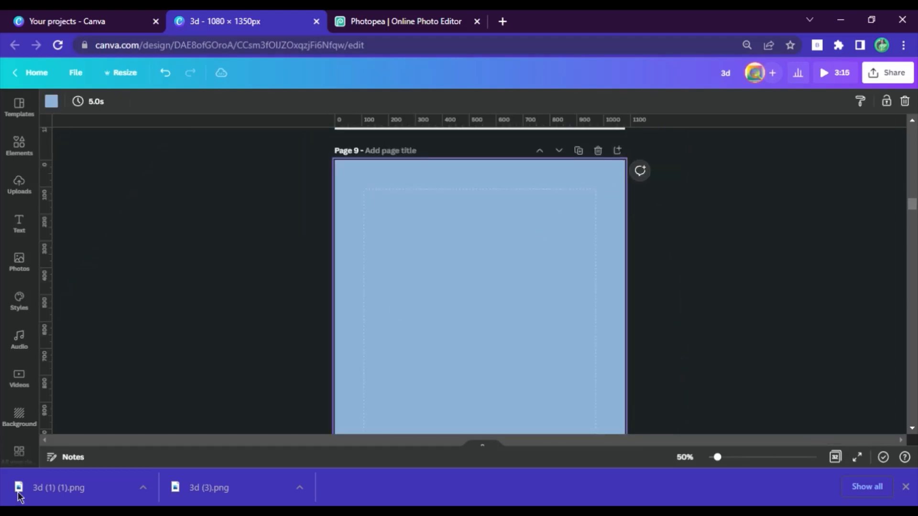
Try to upload the exported file 3d (1) (1).png onto the new page 9
left_click_drag(18, 495, 439, 287)
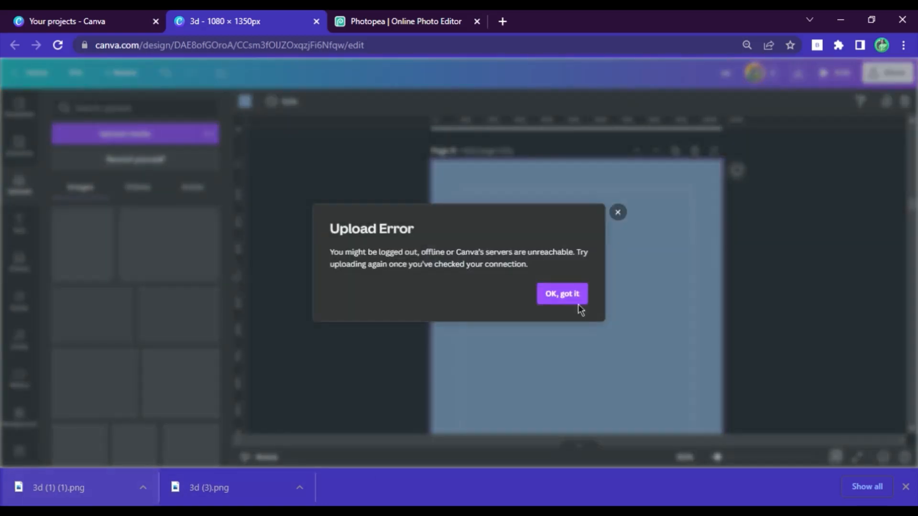
left_click(577, 303)
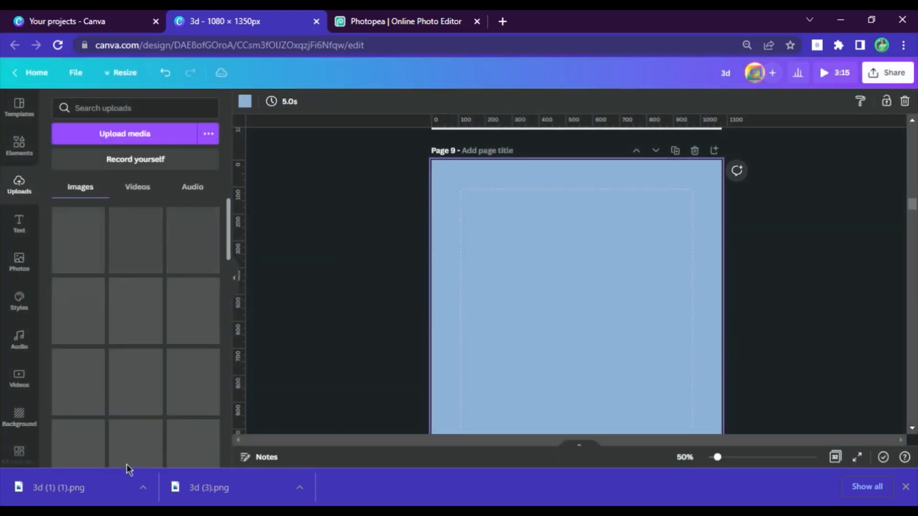
left_click_drag(88, 487, 604, 269)
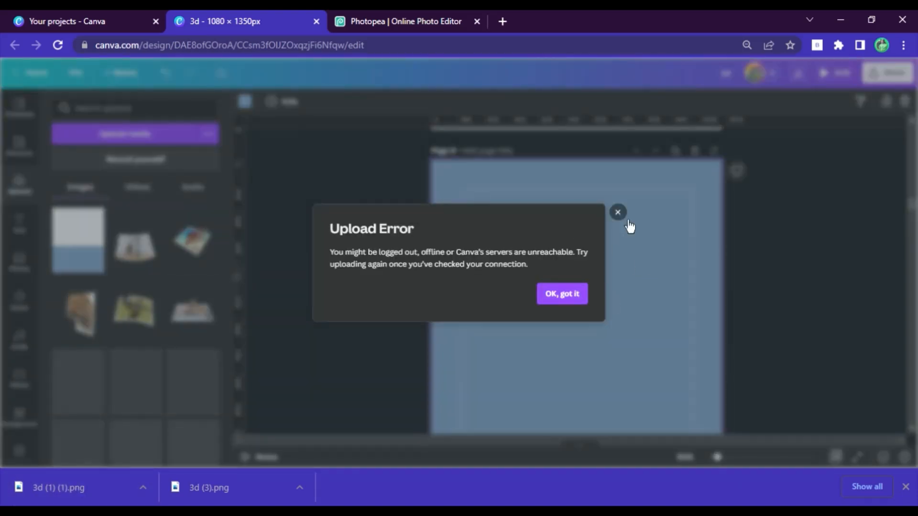
Place the previously uploaded transparent bird picture on page 9 and shift it slightly up and to the right
left_click(147, 333)
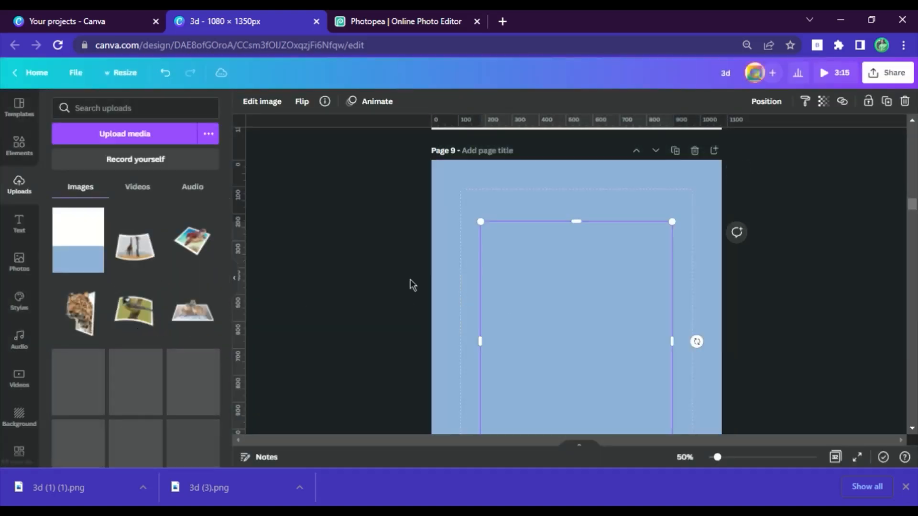
left_click(239, 288)
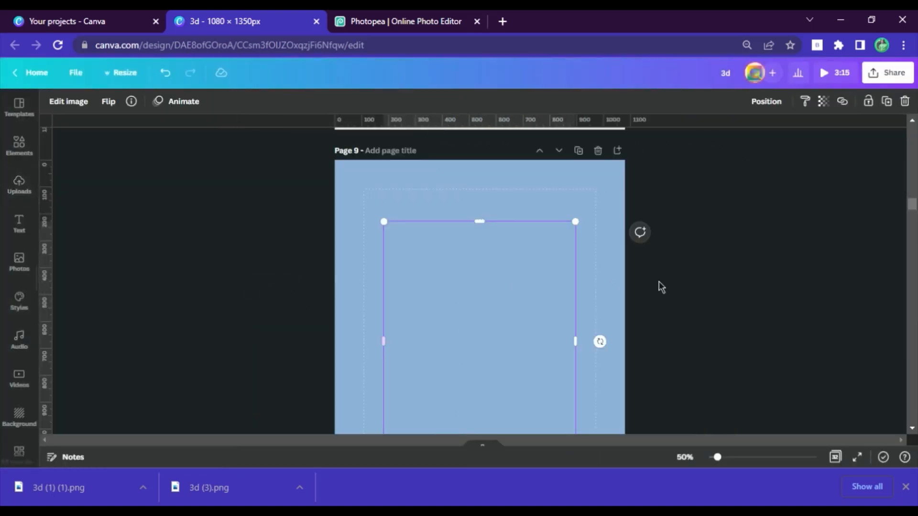
left_click_drag(509, 332, 511, 330)
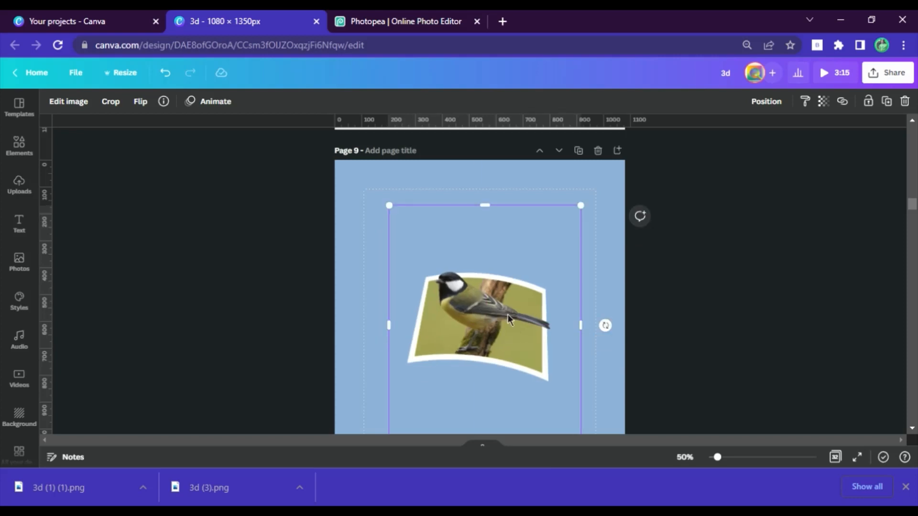
Apply the Curved shadow to the bird picture
left_click(81, 114)
scroll(136, 314, "down", 2)
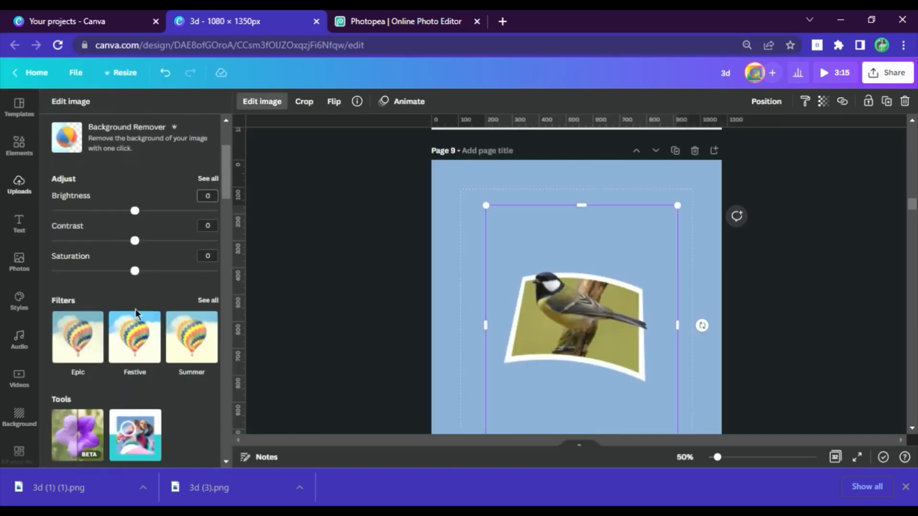
scroll(136, 316, "up", 3)
scroll(175, 229, "down", 8)
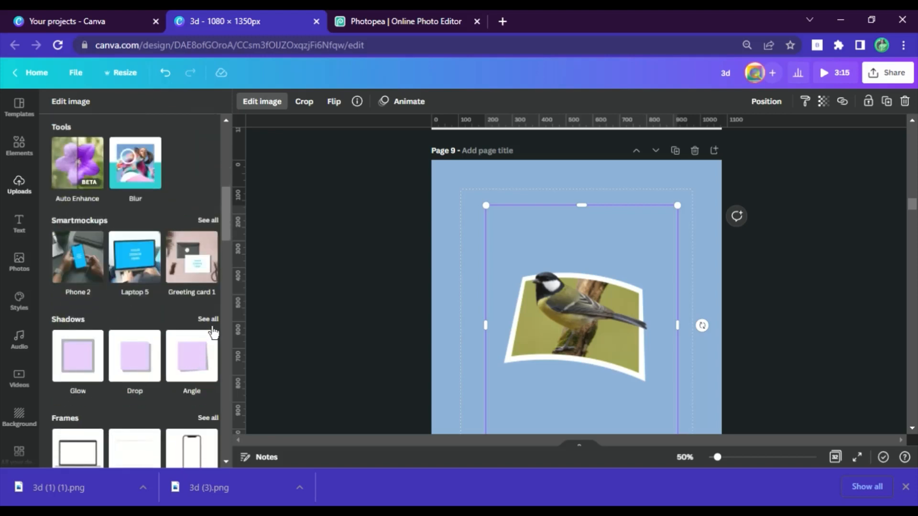
left_click(207, 320)
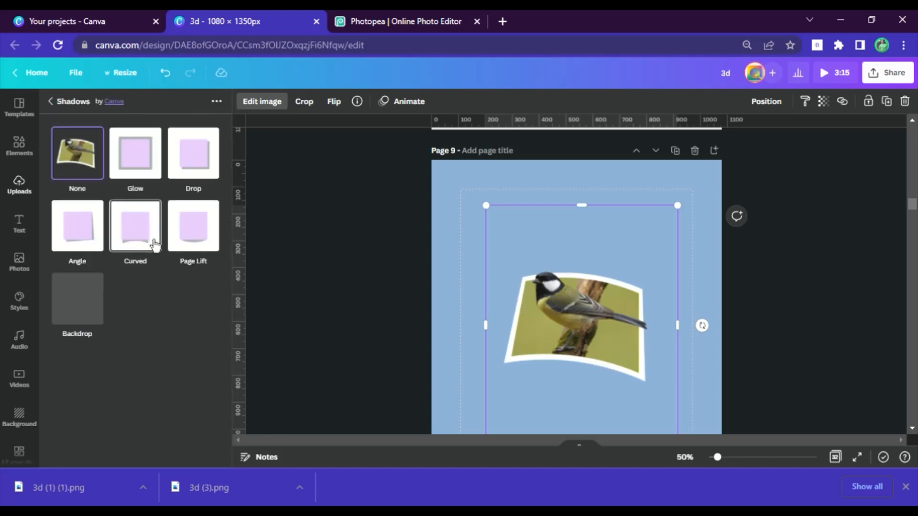
left_click(136, 226)
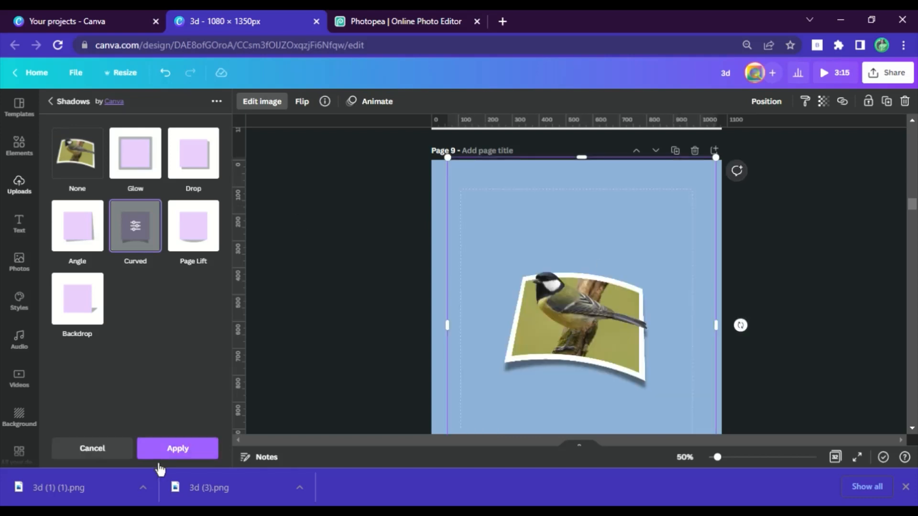
left_click(177, 449)
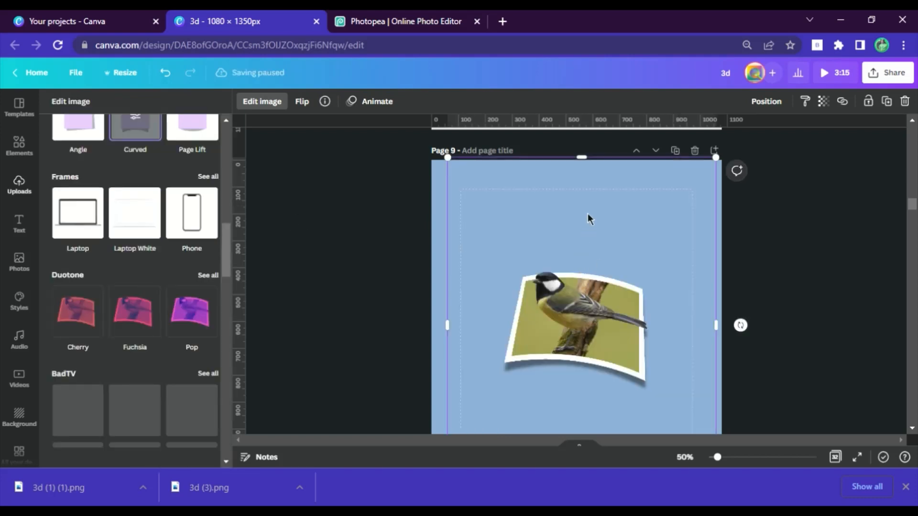
Crop the empty margins around the bird picture, and enlarge and centre it across the width of page 9
left_click_drag(582, 157, 581, 230)
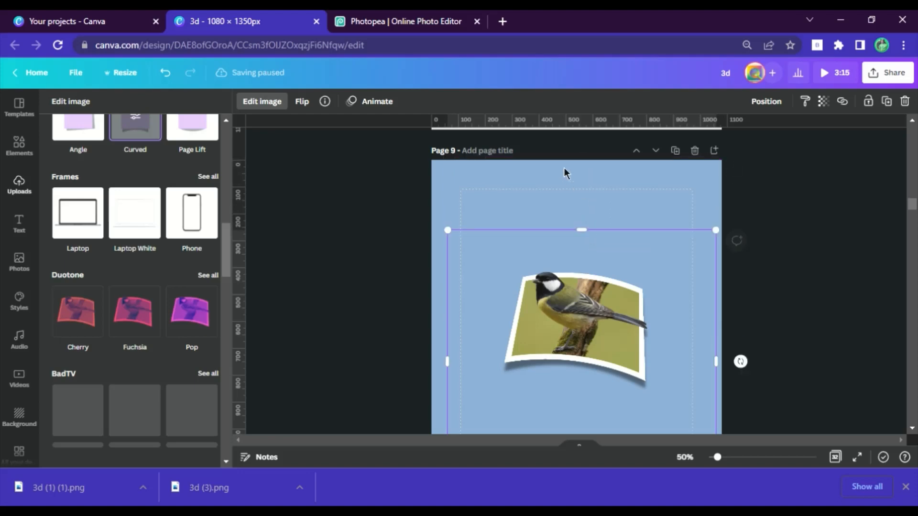
scroll(574, 262, "down", 3)
left_click_drag(582, 357, 648, 339)
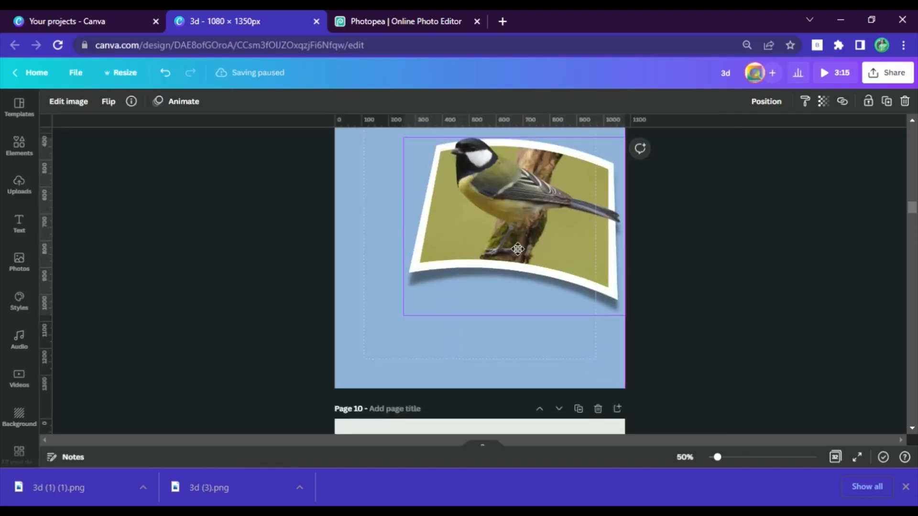
left_click_drag(551, 245, 516, 243)
left_click(726, 268)
scroll(598, 266, "up", 3)
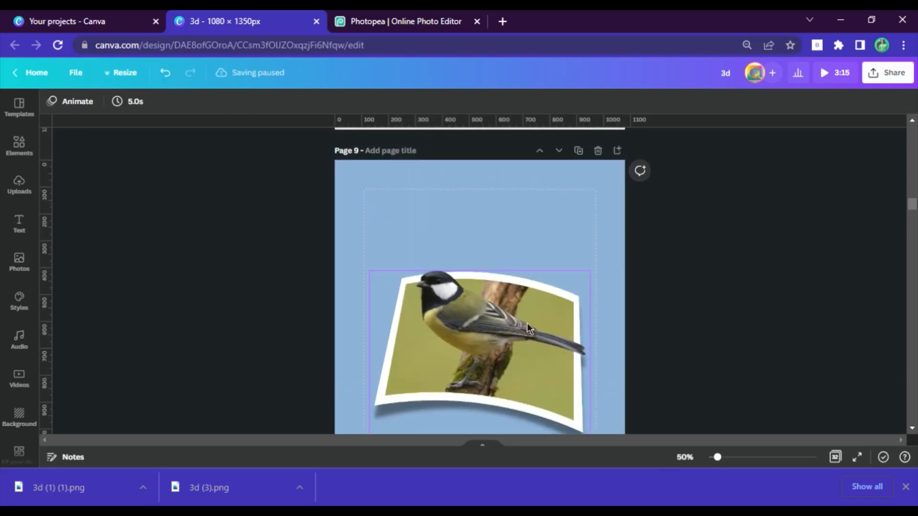
scroll(570, 293, "down", 3)
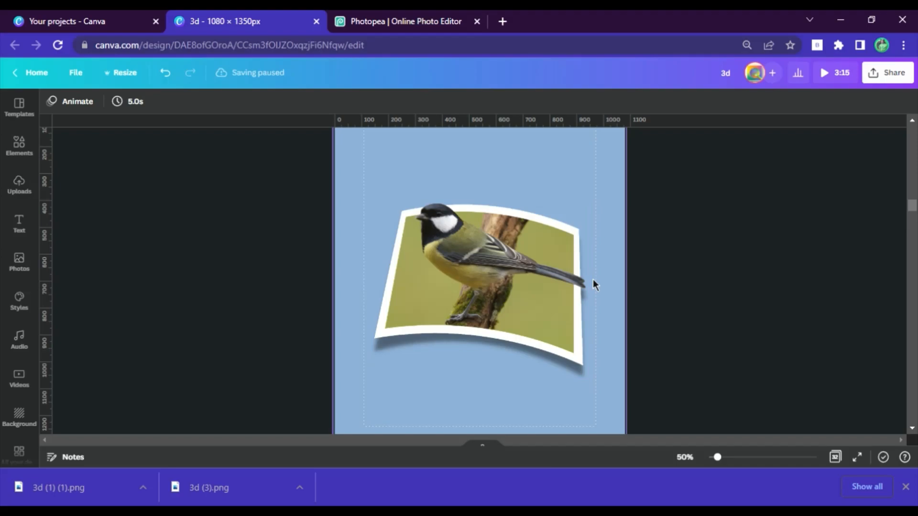